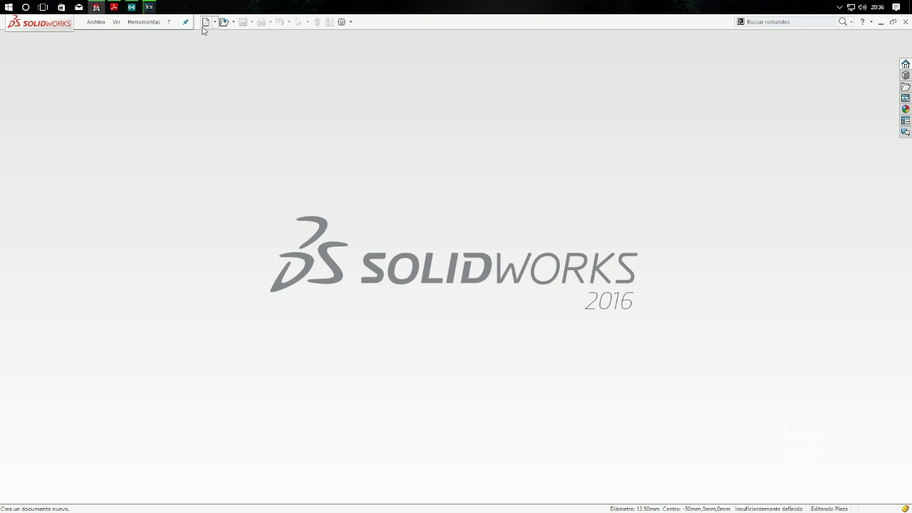
Create a new blank Pieza document, which opens as Pieza7.
left_click(203, 22)
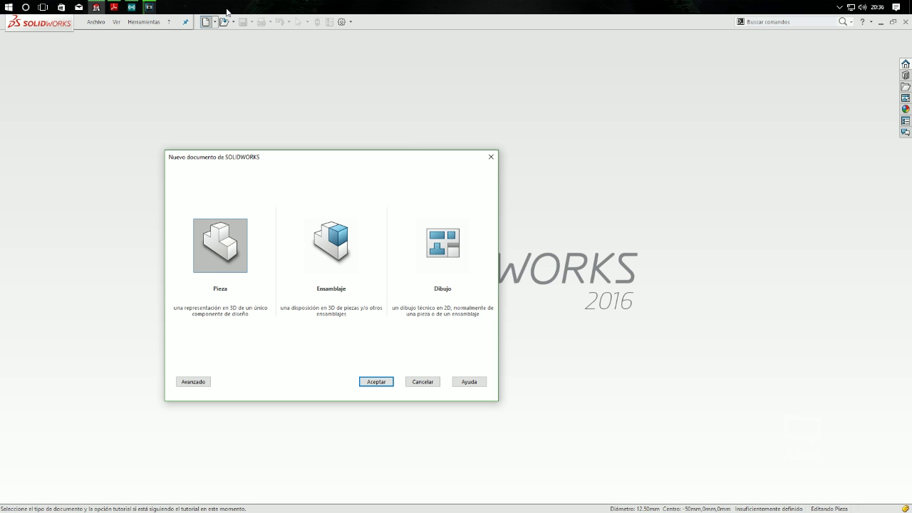
left_click(364, 382)
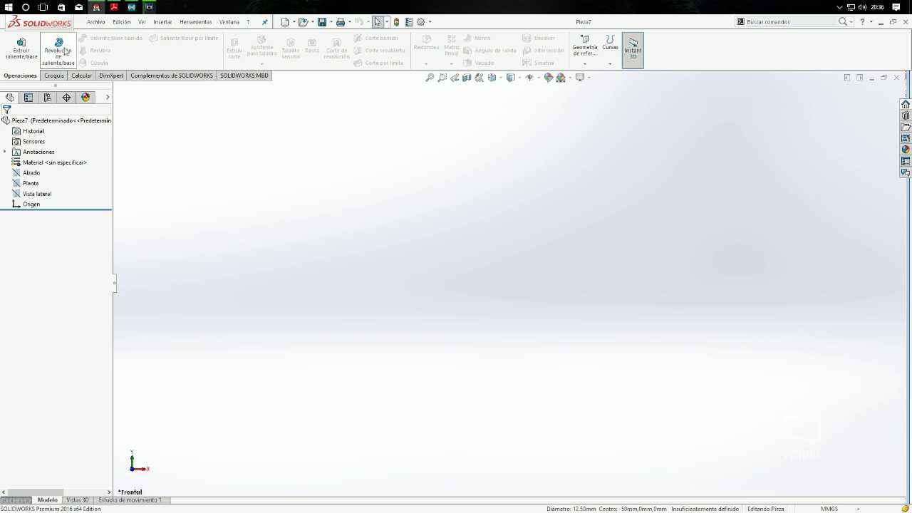
Draw a hexagon centred on the origin on the Planta plane as Croquis1.
left_click(51, 76)
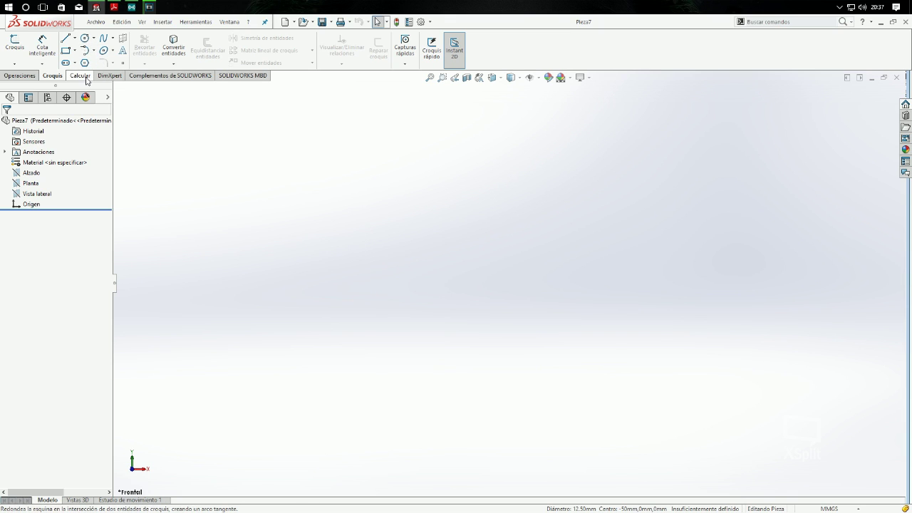
left_click(84, 62)
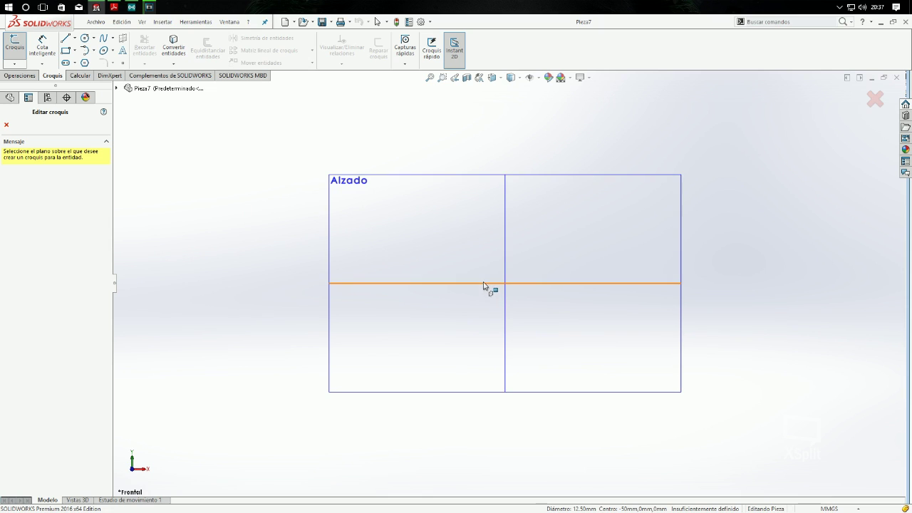
left_click(488, 288)
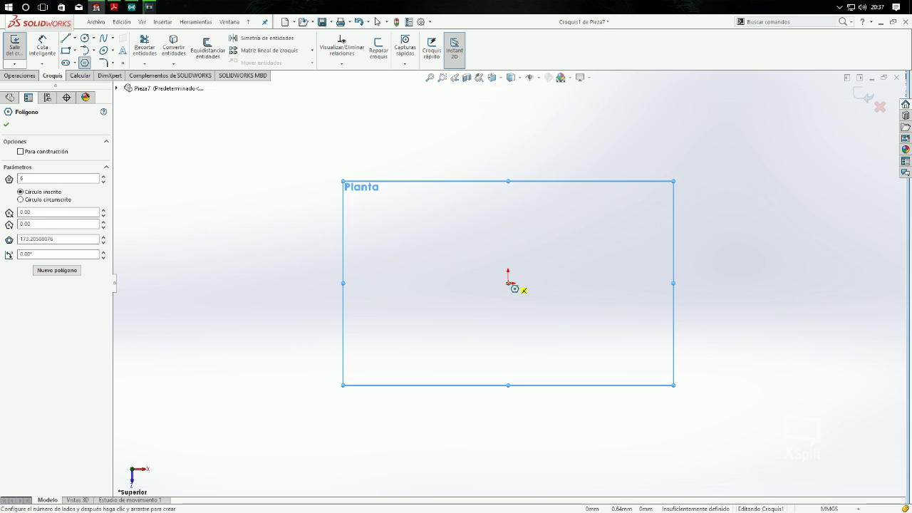
left_click(508, 282)
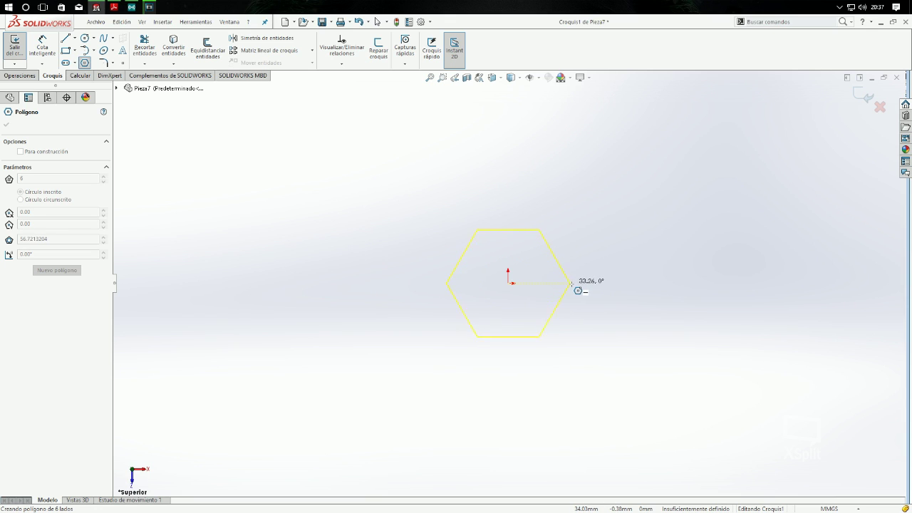
left_click(572, 283)
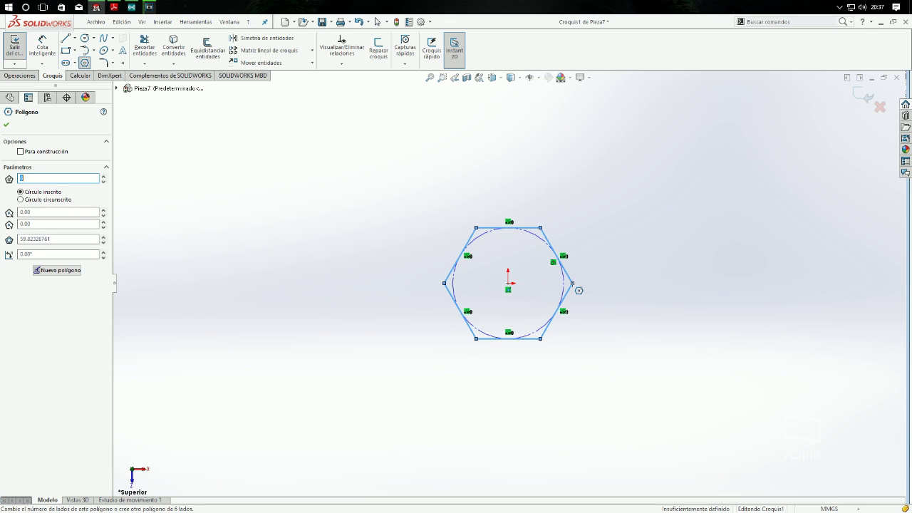
left_click(59, 237)
left_click(43, 46)
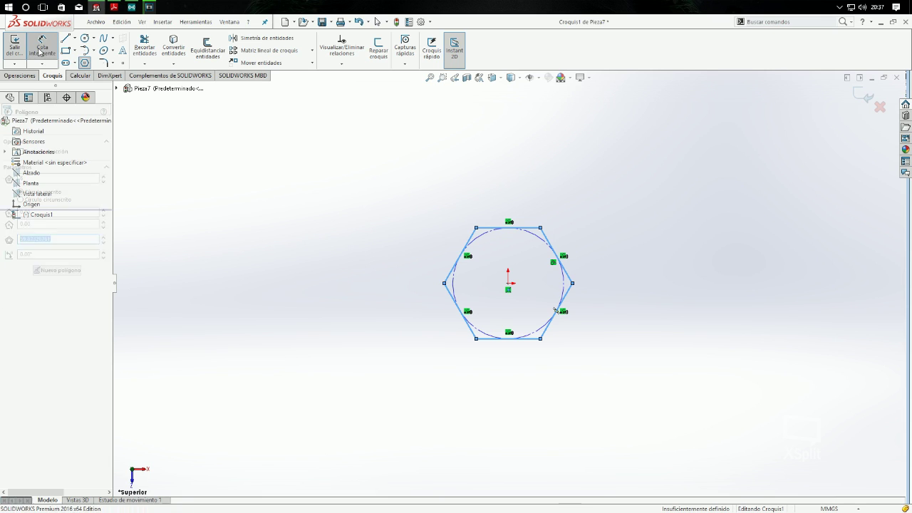
Dimension the hexagon 69 across its top and bottom flats.
left_click(520, 229)
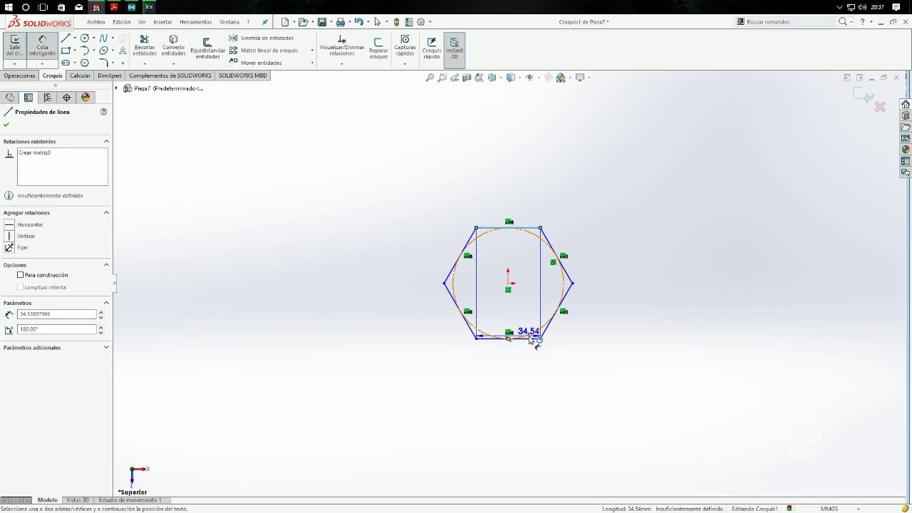
left_click(531, 339)
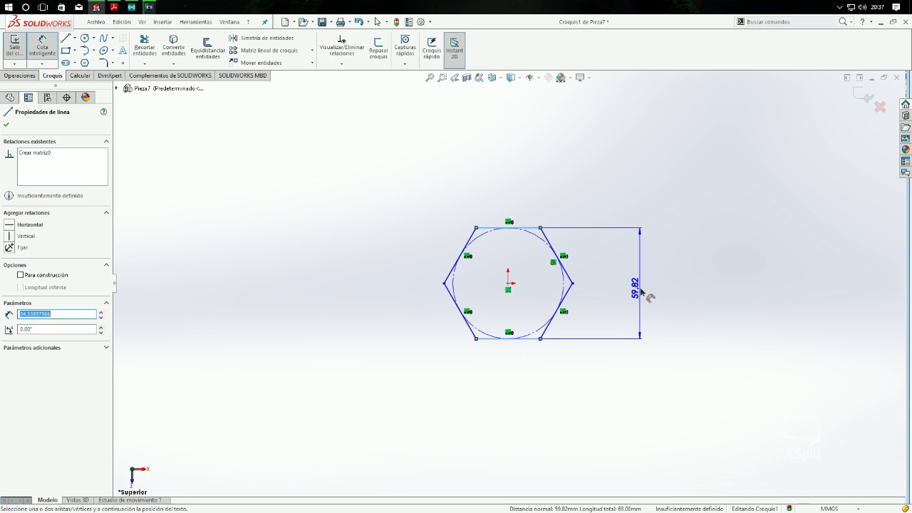
left_click(640, 292)
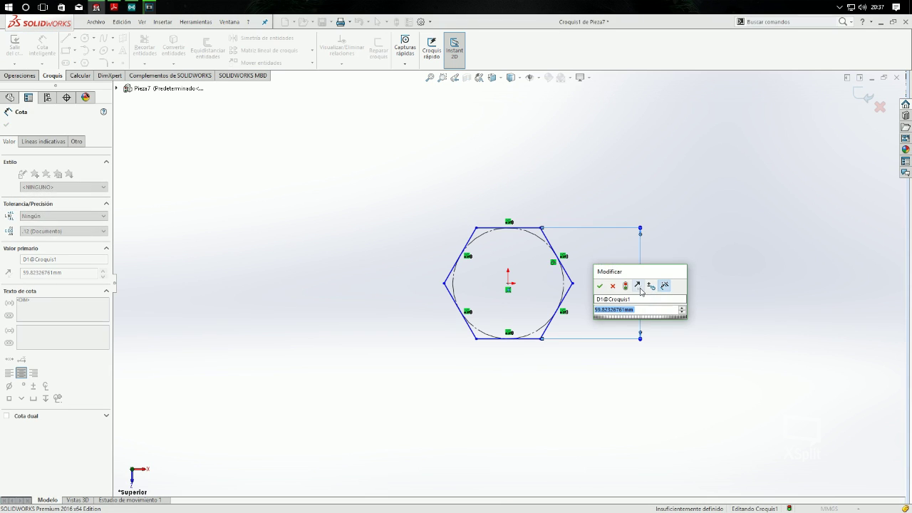
type("69")
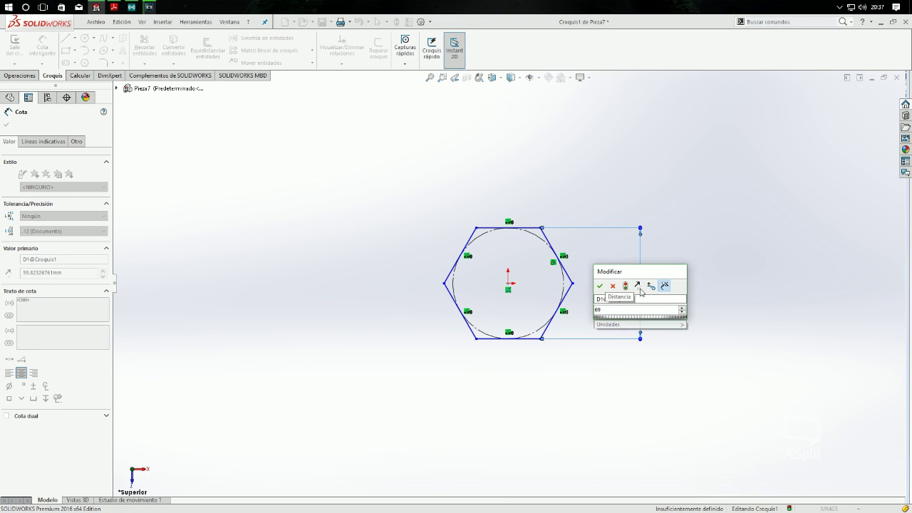
key("Return")
Add a circle centred on the origin with radius 18.50 for the hole.
left_click(84, 37)
left_click(508, 283)
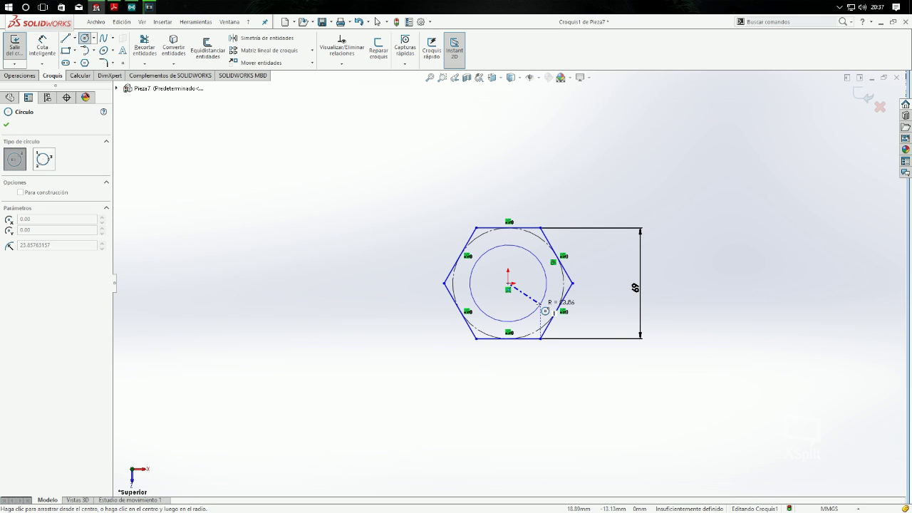
left_click(539, 304)
type("37/2")
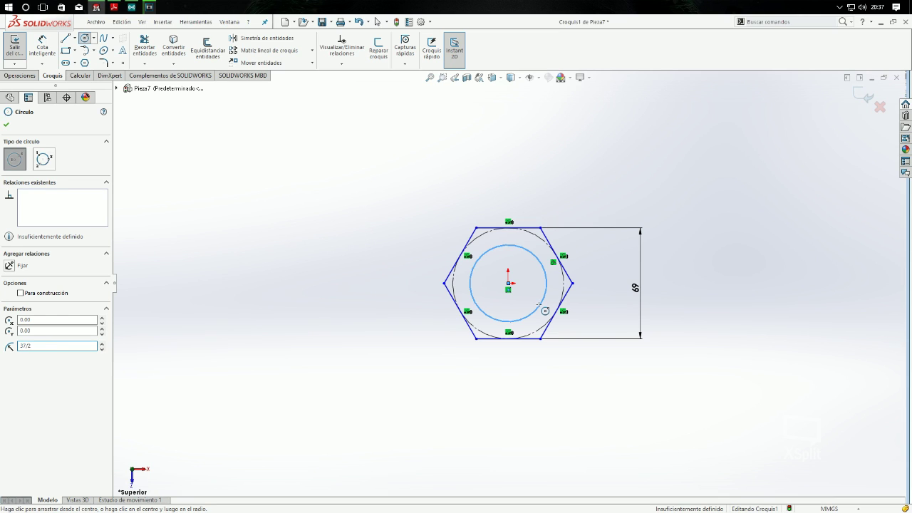
key("Return")
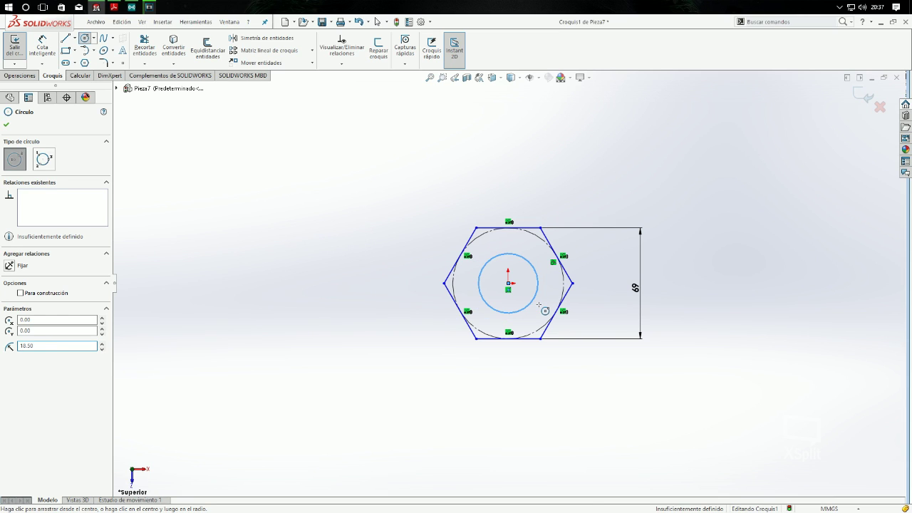
left_click(6, 124)
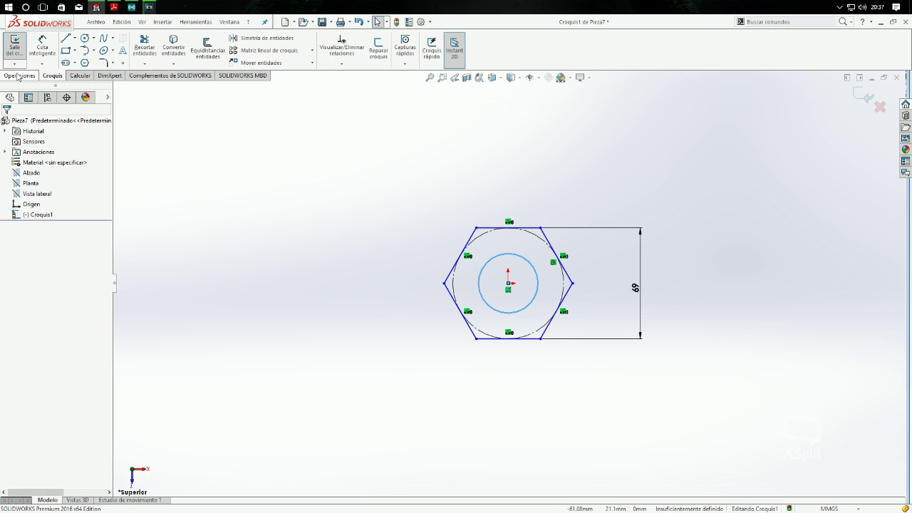
Extrude Croquis1 25 mm into a hexagonal solid with a central through hole.
left_click(18, 75)
left_click(22, 48)
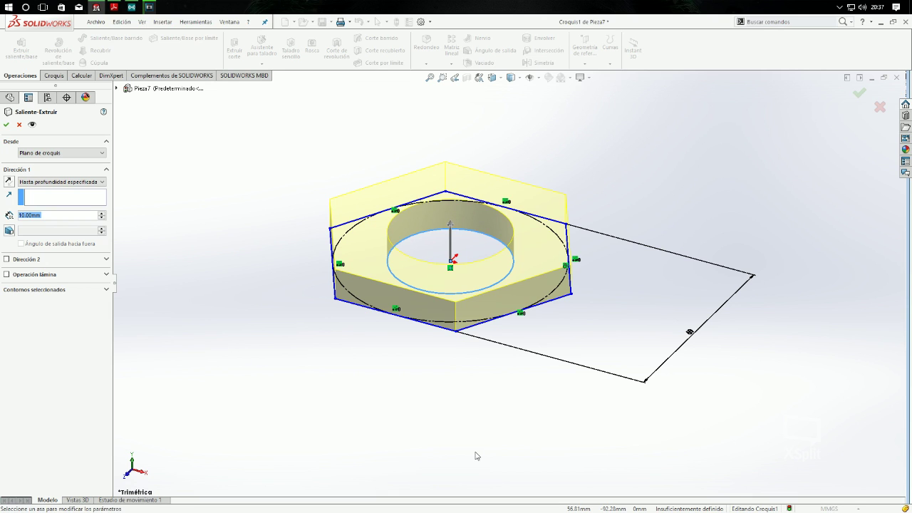
type("3")
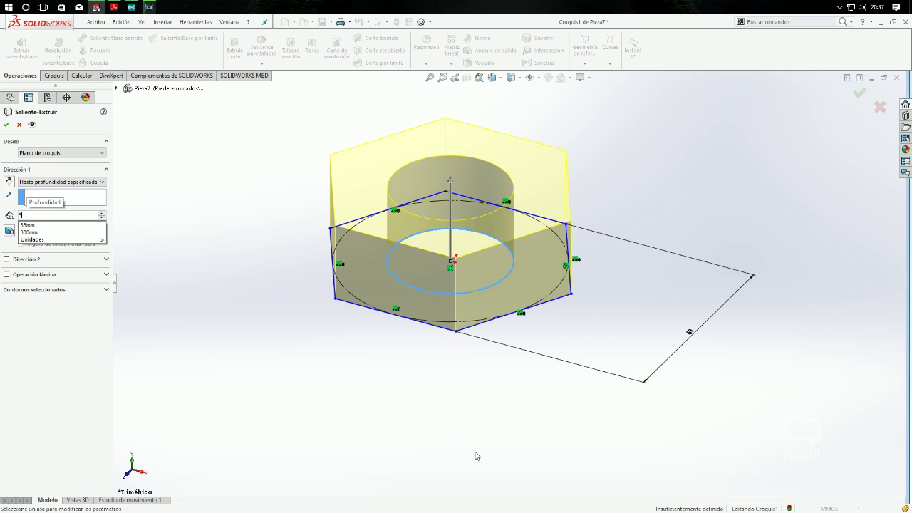
key("BackSpace")
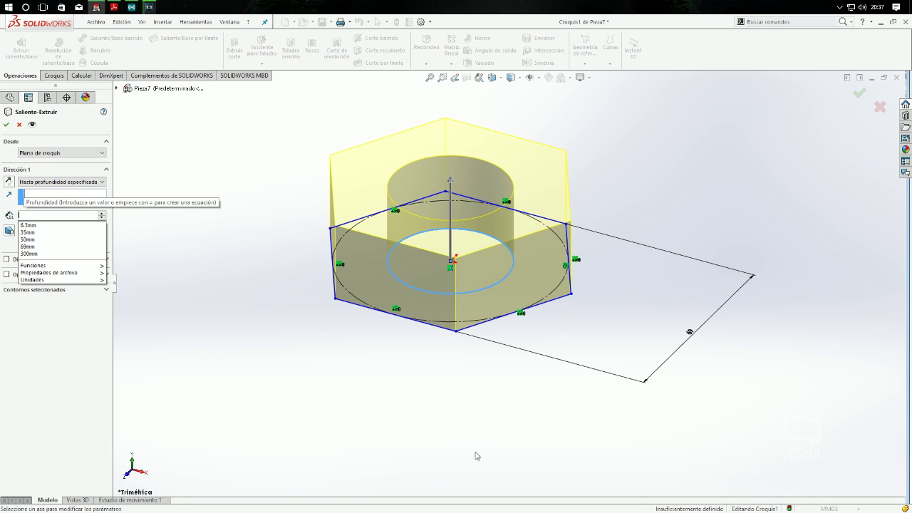
type("25")
left_click(476, 456)
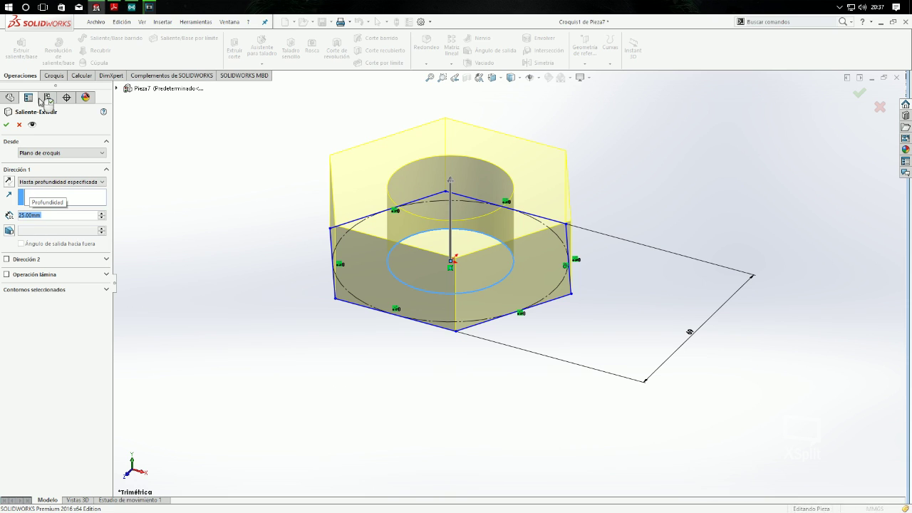
key("Return")
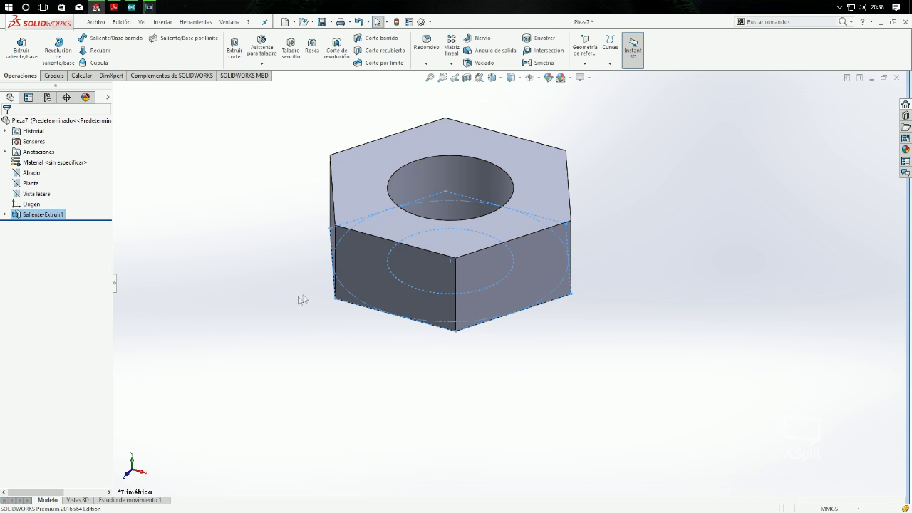
mouse_move(259, 316)
middle_mouse_down()
mouse_move(609, 295)
mouse_move(266, 206)
mouse_move(441, 305)
mouse_move(446, 378)
mouse_move(411, 387)
middle_mouse_up()
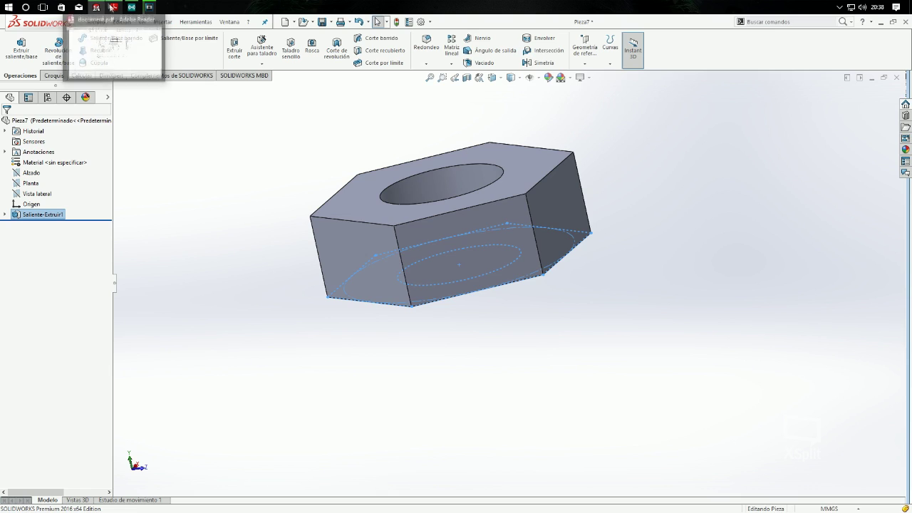
mouse_move(113, 7)
left_click(142, 59)
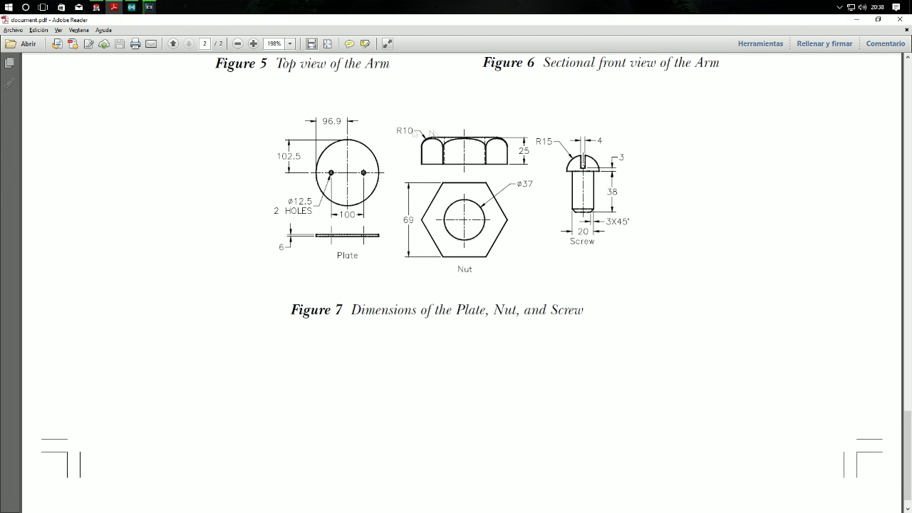
left_click(96, 7)
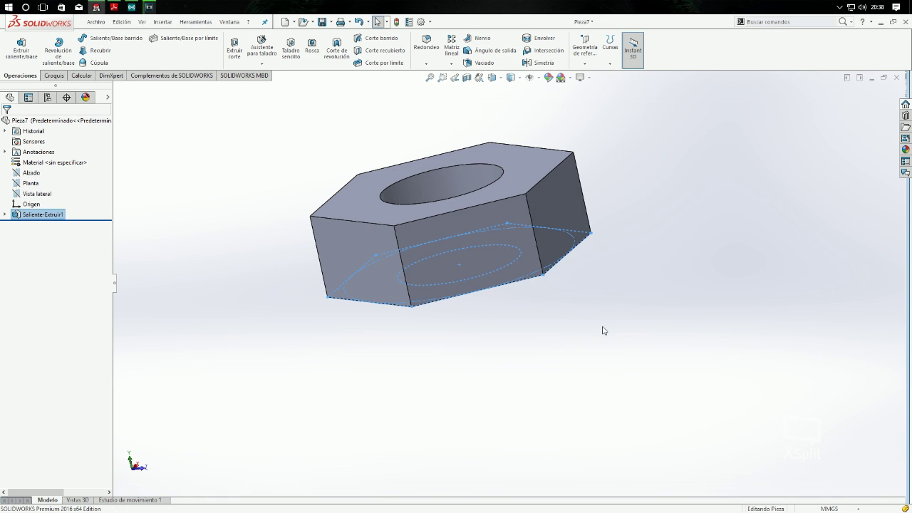
Start a new sketch on the Alzado plane and view it face-on.
left_click(29, 174)
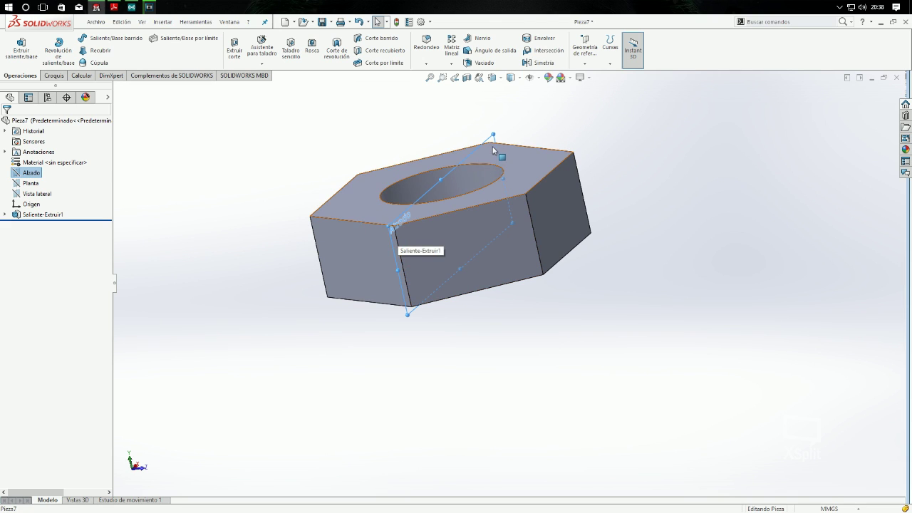
middle_click_drag(699, 181, 676, 210)
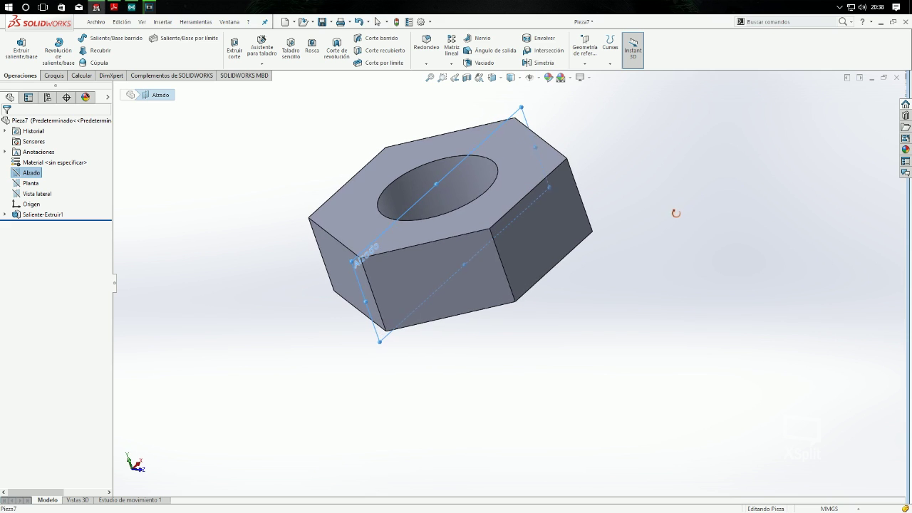
left_click(53, 75)
left_click(16, 49)
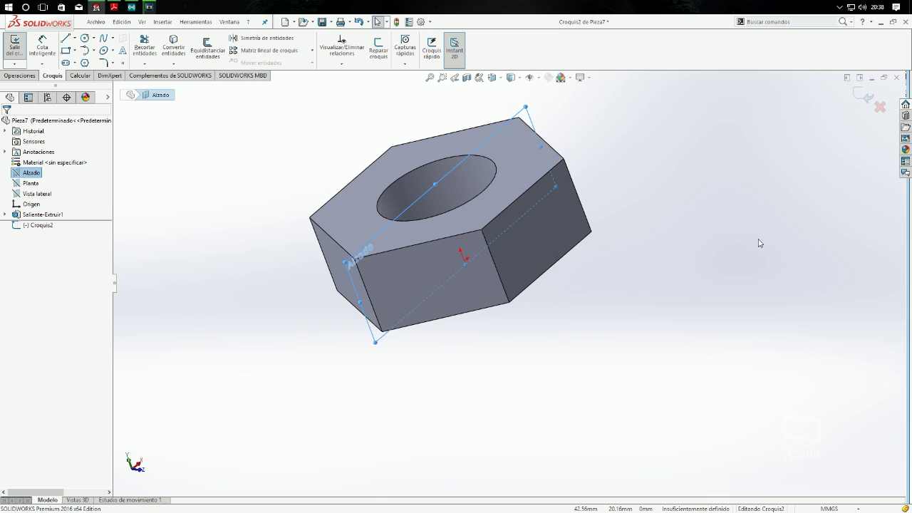
key("ctrl+8")
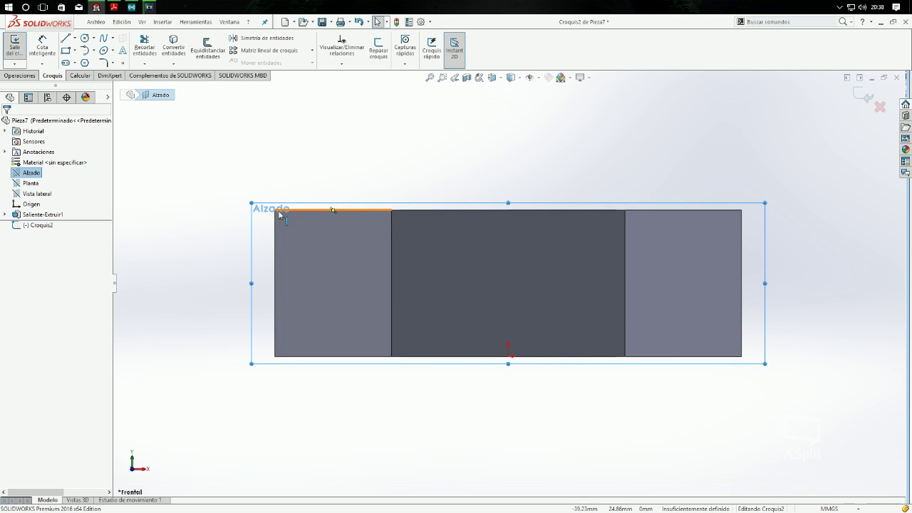
scroll(279, 218, "down", 3)
scroll(399, 281, "down", 2)
scroll(503, 318, "up", 1)
scroll(457, 308, "up", 1)
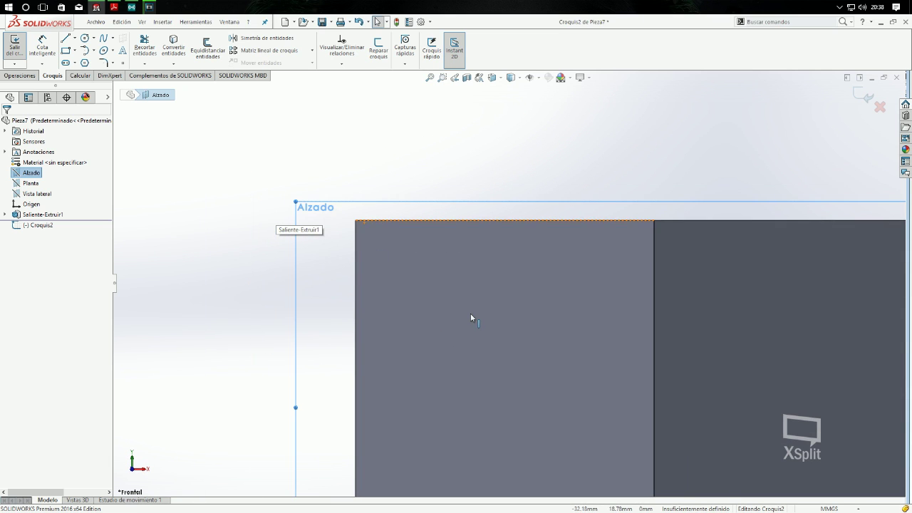
Draw two 5 mm lines from the top-left corner, along the top edge and down the left edge.
left_click(67, 41)
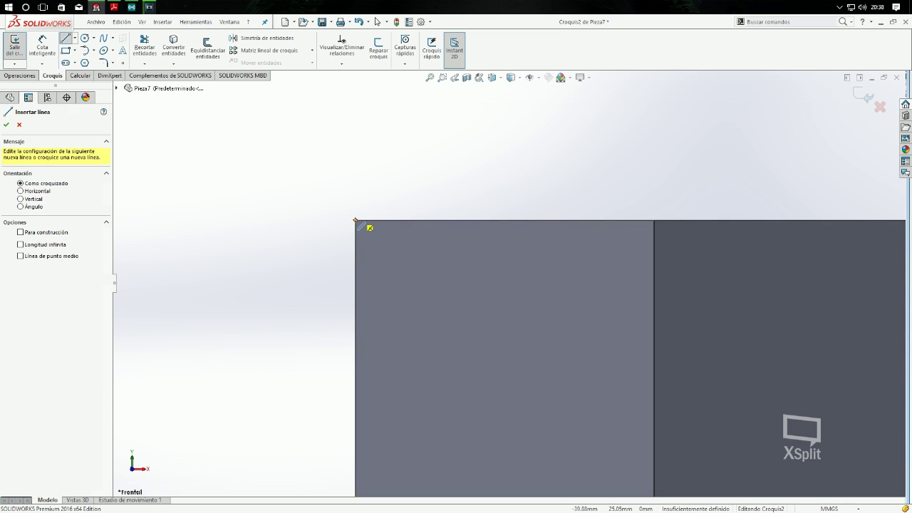
left_click(356, 221)
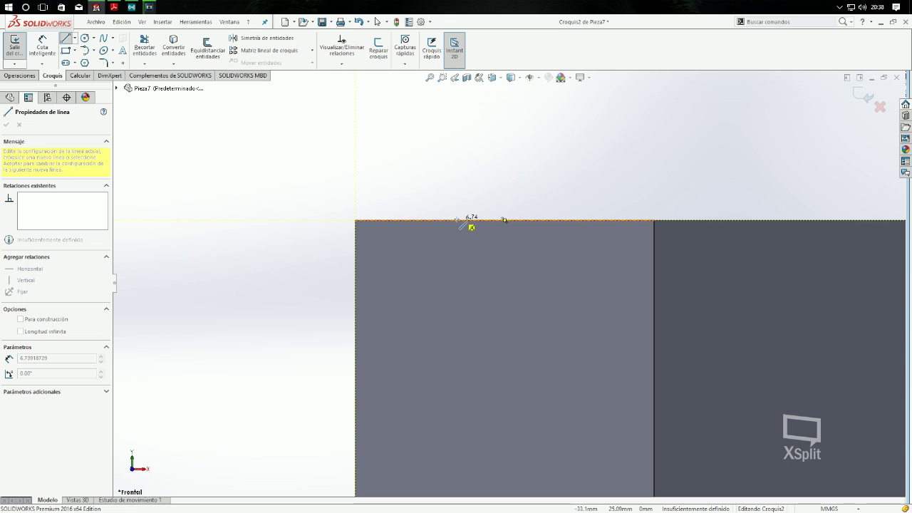
left_click(457, 221)
type("5")
key("Return")
double_click(430, 221)
key("Escape")
left_click(65, 38)
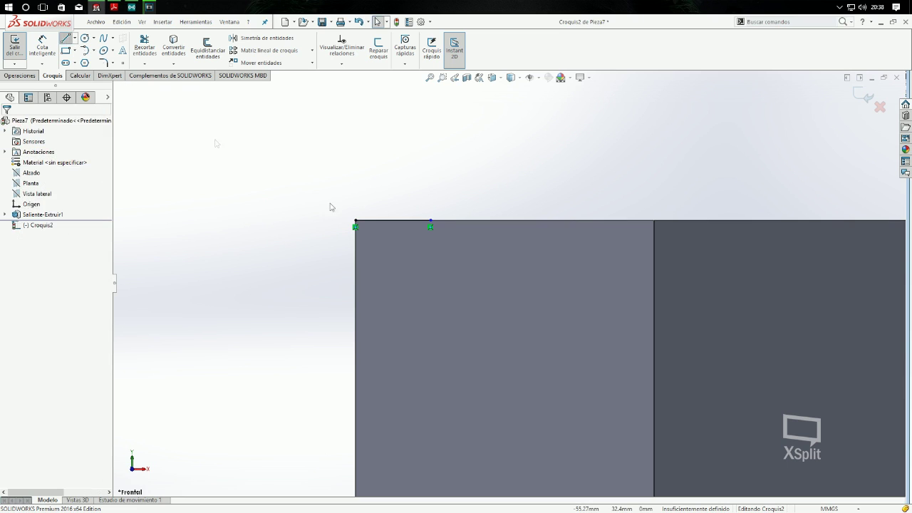
left_click_drag(356, 222, 356, 302)
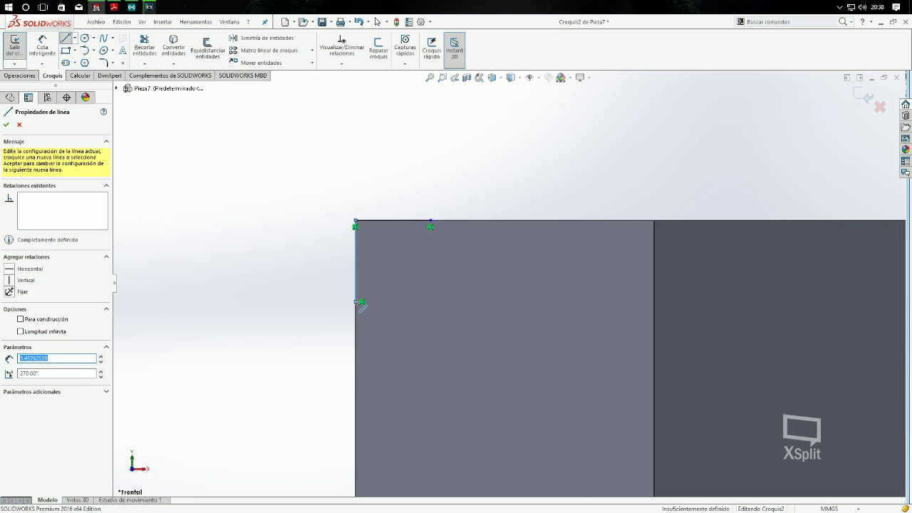
type("5")
key("Return")
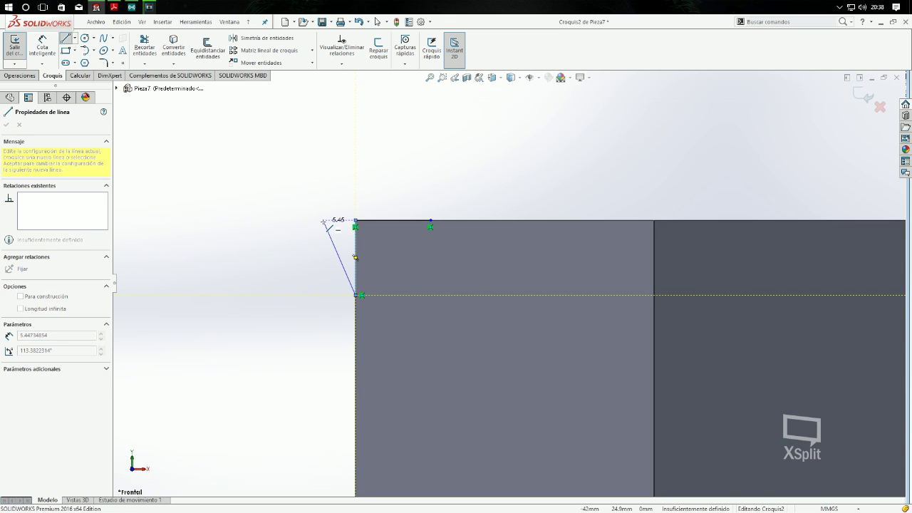
key("Escape")
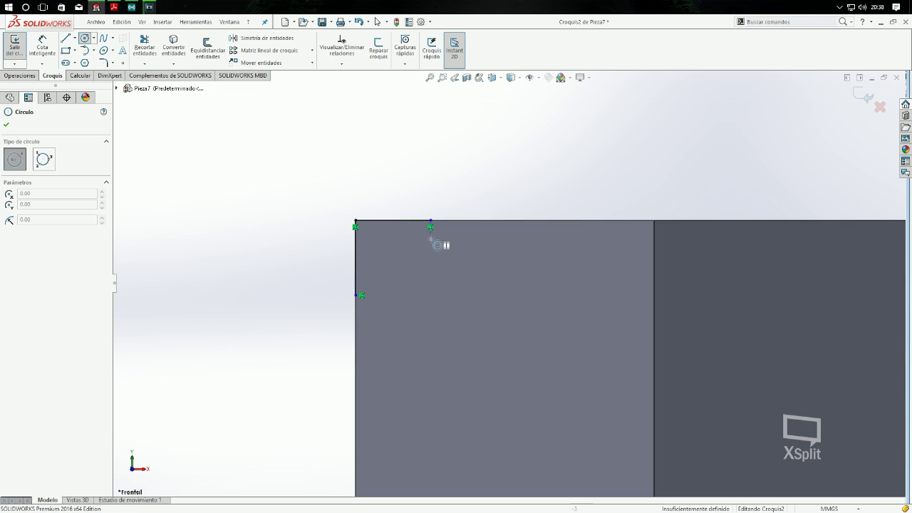
Draw an R5 circle at the lines' inner corner and trim it to a quarter arc.
left_click(431, 295)
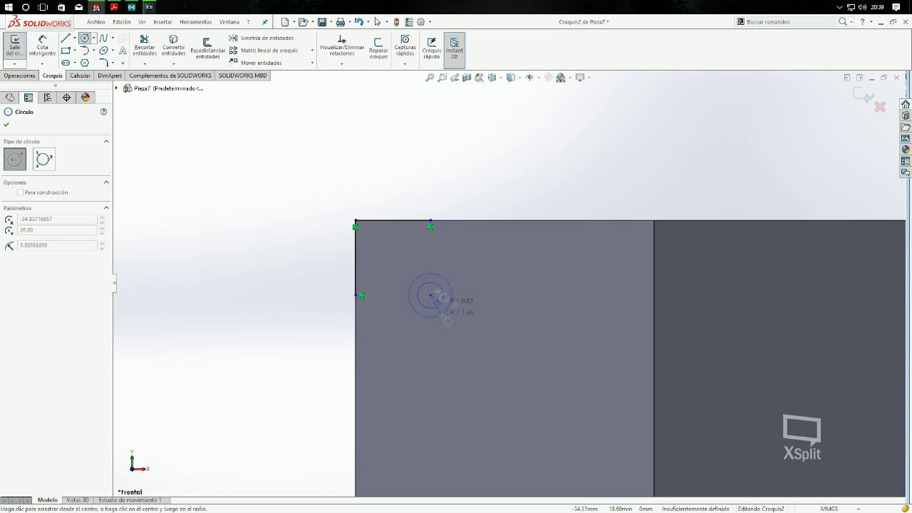
left_click(431, 220)
key("Escape")
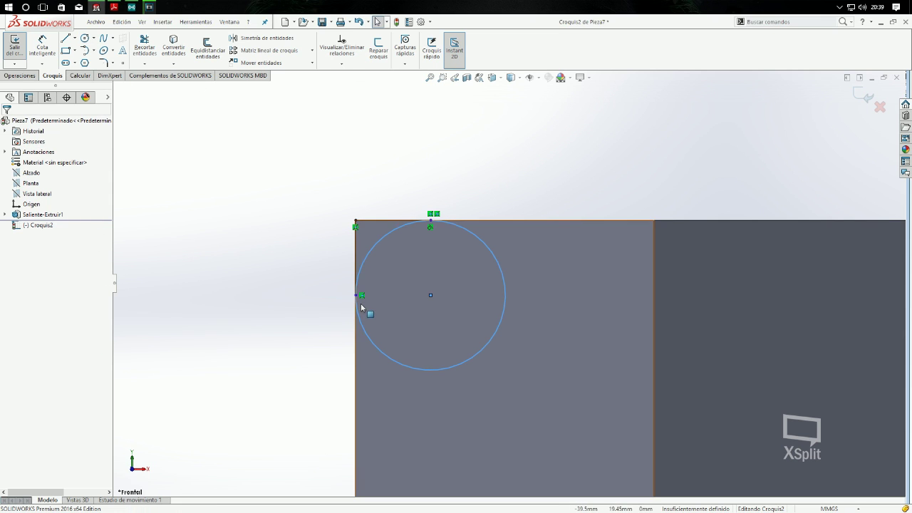
left_click(145, 47)
left_click_drag(545, 259, 395, 391)
key("Escape")
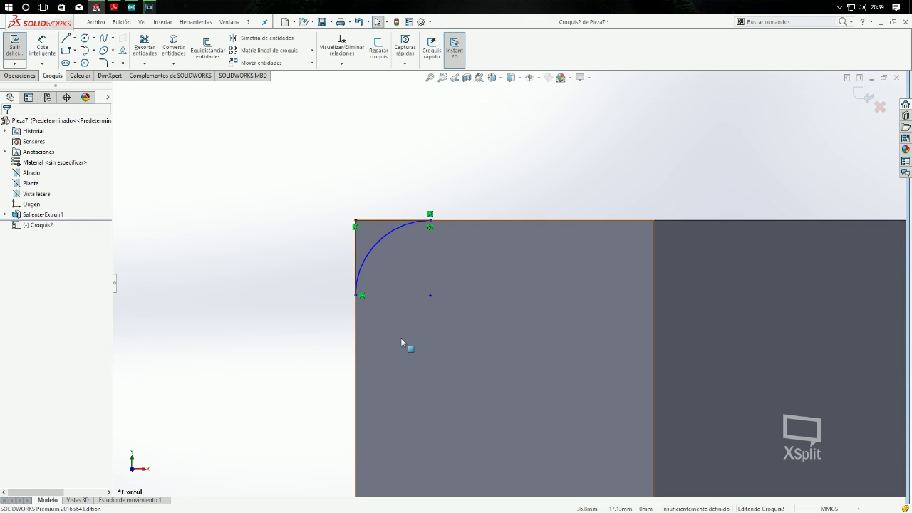
Draw two R5 helper circles at the arc's endpoints.
scroll(356, 297, "down", 4)
scroll(356, 297, "down", 4)
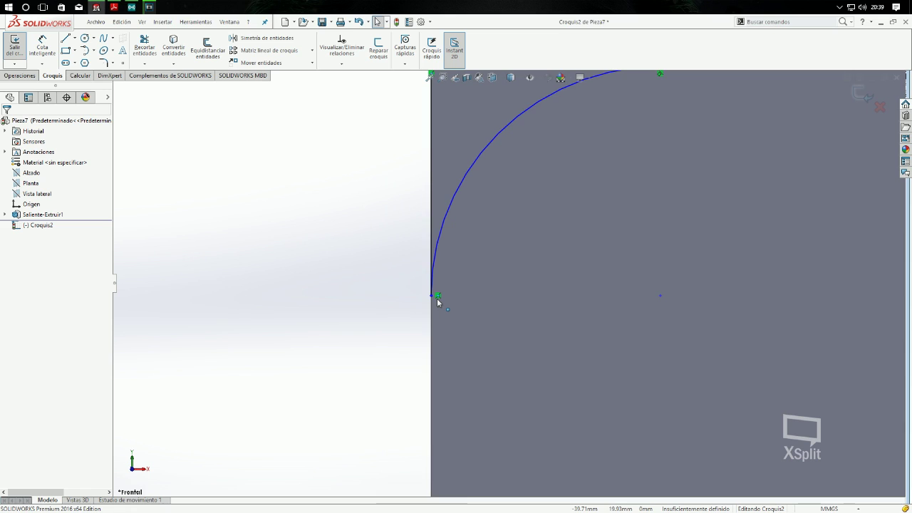
scroll(437, 298, "up", 7)
scroll(456, 309, "up", 3)
scroll(570, 246, "down", 2)
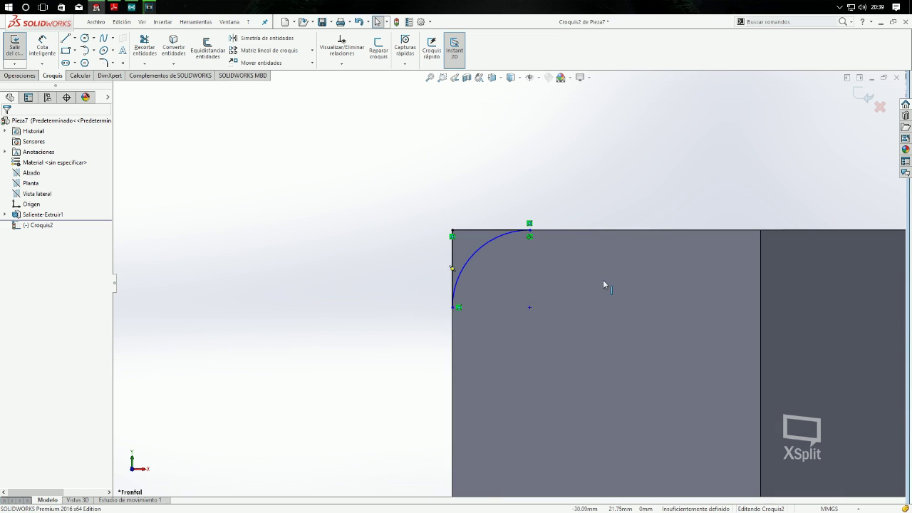
left_click(85, 38)
left_click(451, 235)
left_click(451, 307)
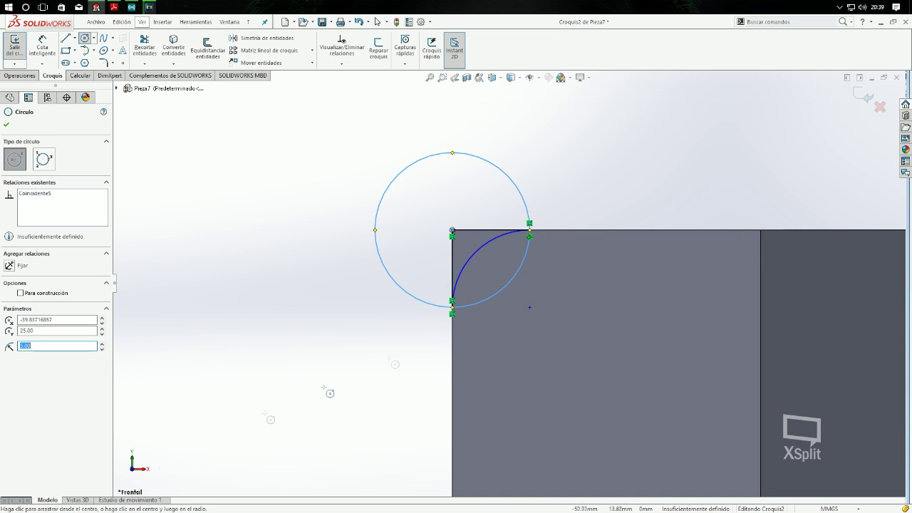
left_click(85, 38)
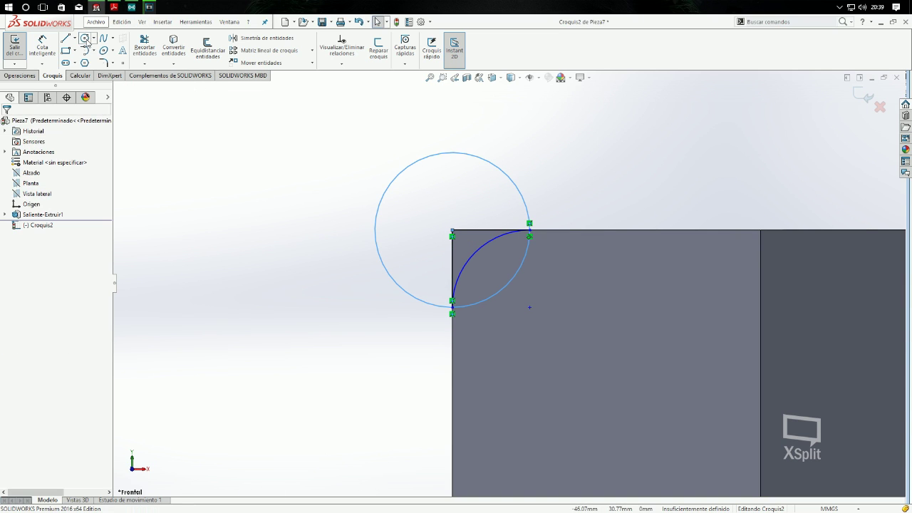
left_click(84, 38)
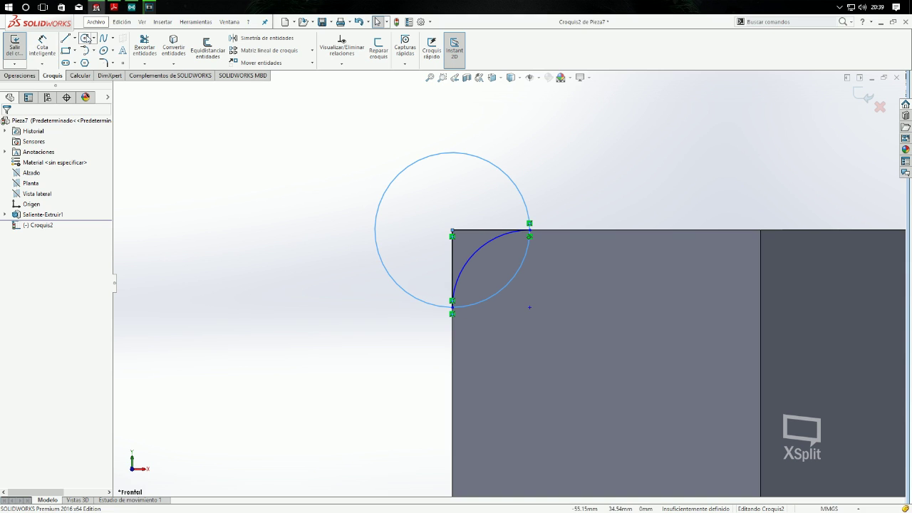
left_click(452, 308)
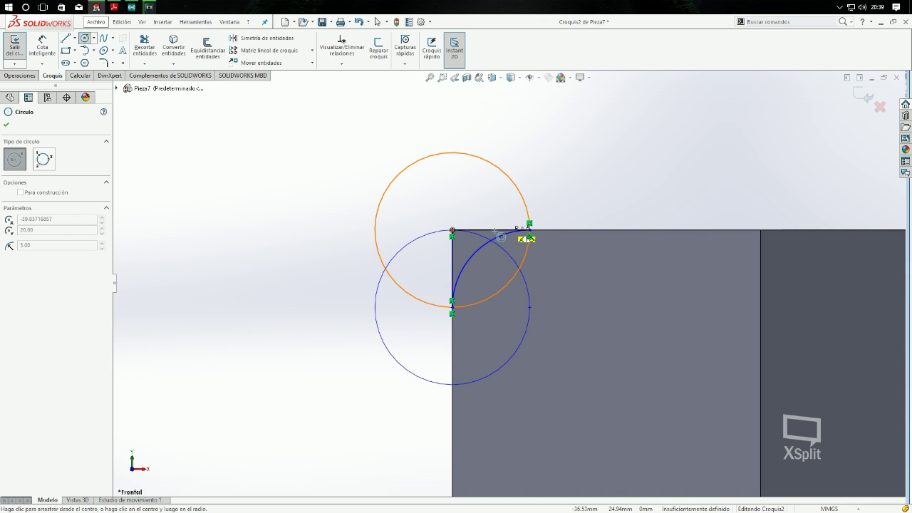
left_click(453, 231)
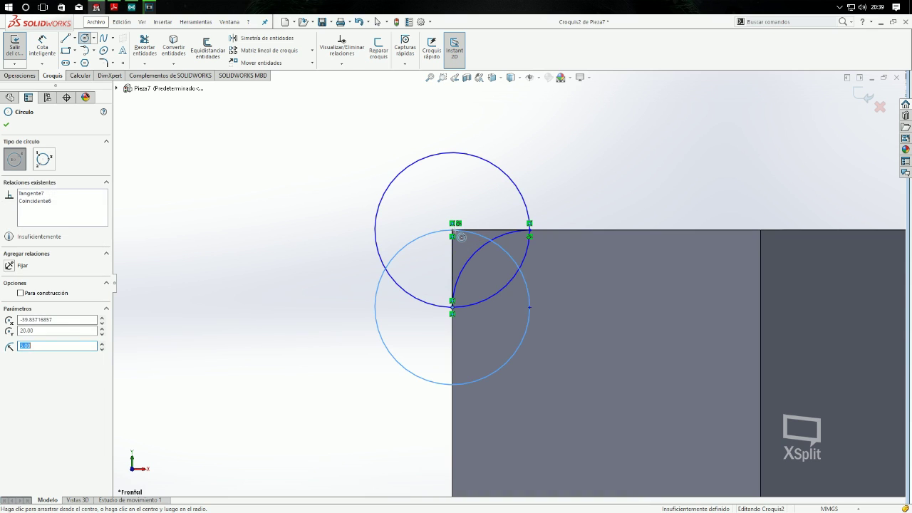
left_click(530, 307)
key("Escape")
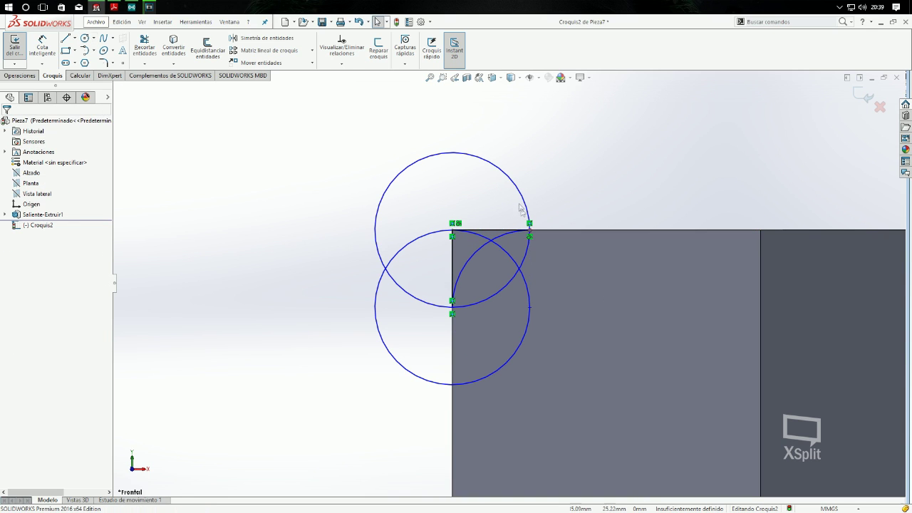
Delete both helper circles, leaving only the quarter arc.
left_click(483, 161)
key("Delete")
left_click(398, 298)
key("Delete")
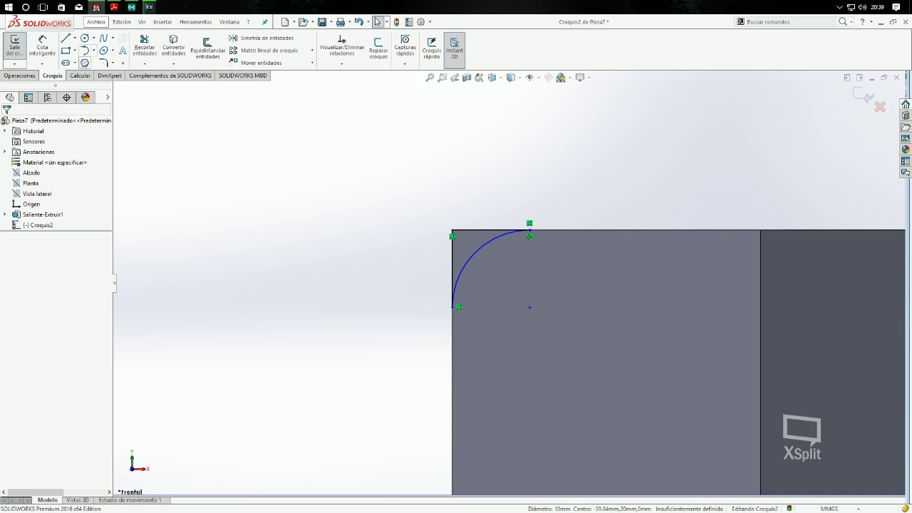
scroll(505, 283, "up", 1)
scroll(506, 284, "up", 3)
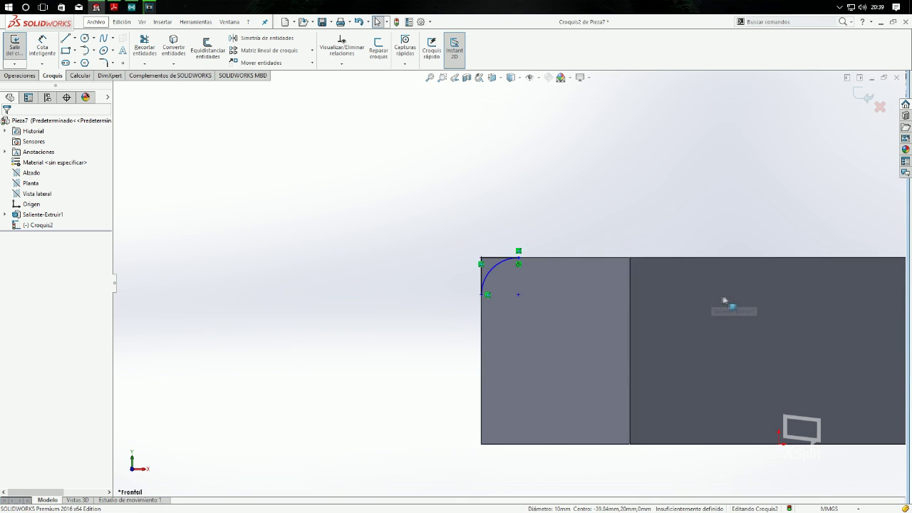
Draw a vertical construction line from the part's bottom edge up past its top.
scroll(723, 295, "up", 2)
scroll(723, 294, "down", 3)
left_click(74, 38)
left_click(93, 62)
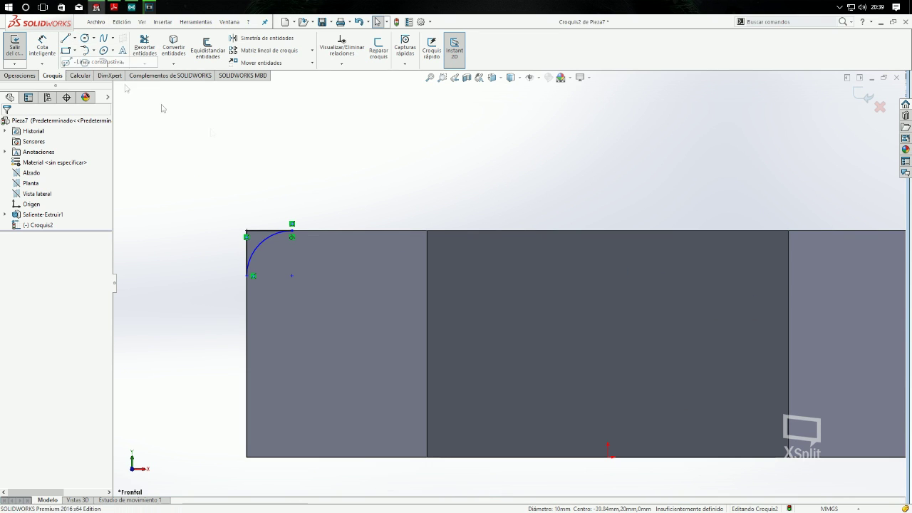
left_click(607, 457)
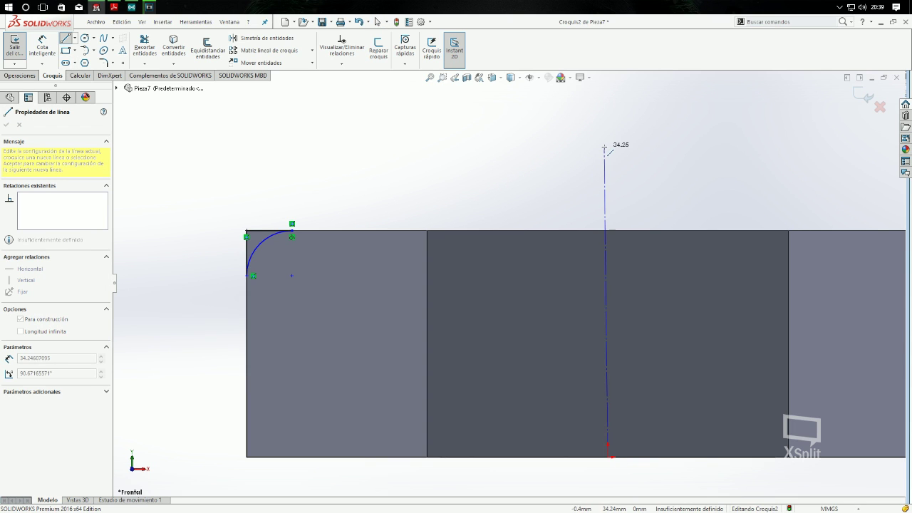
left_click(605, 147)
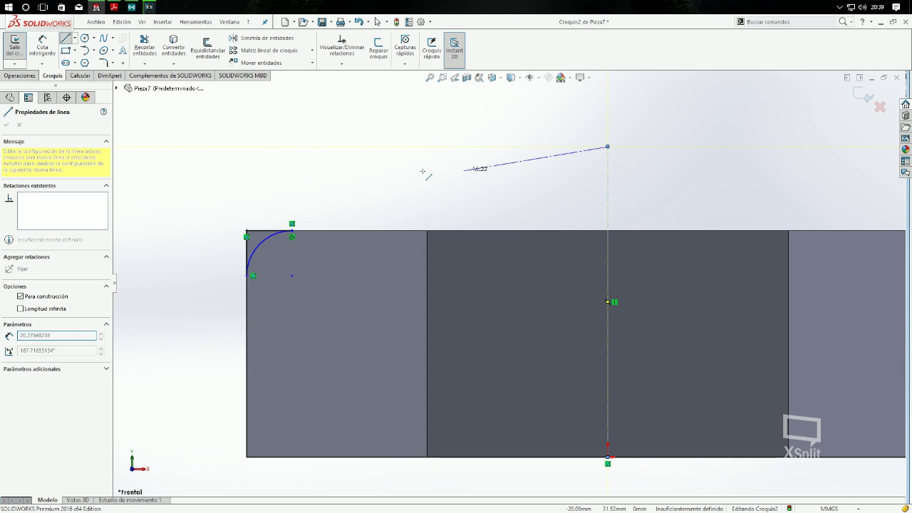
key("Escape")
key("Escape")
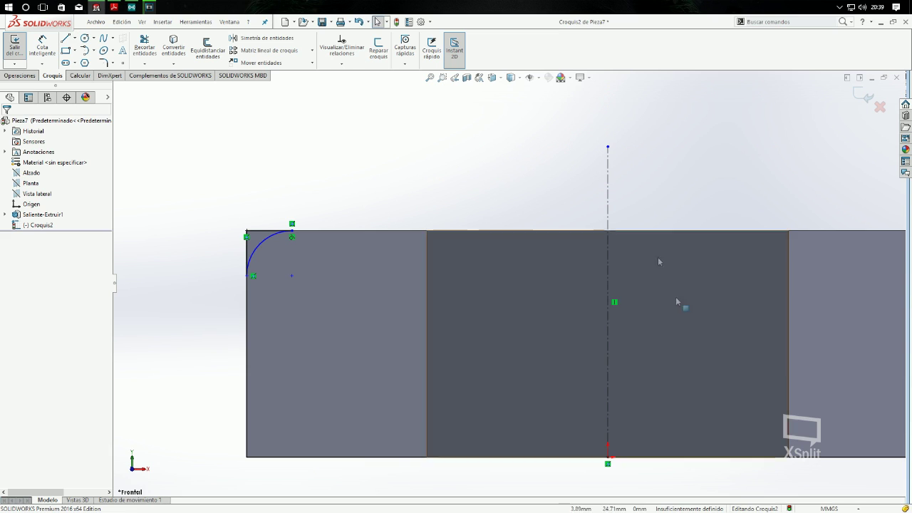
Preview a 360° revolved cut around Línea5, then cancel it.
left_click(26, 76)
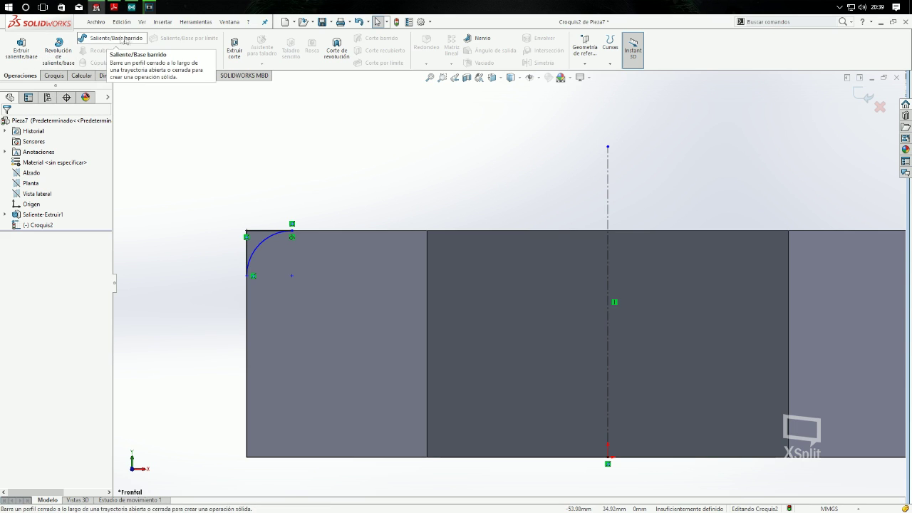
left_click(344, 51)
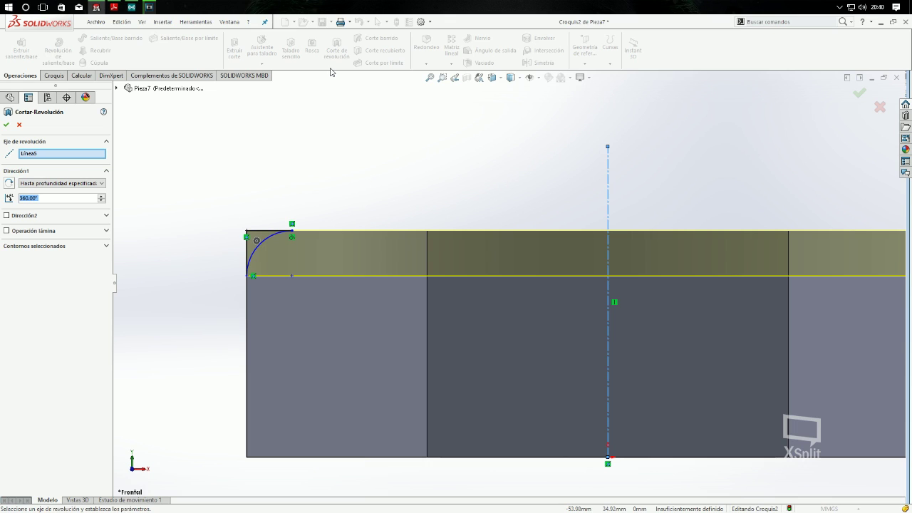
key("Escape")
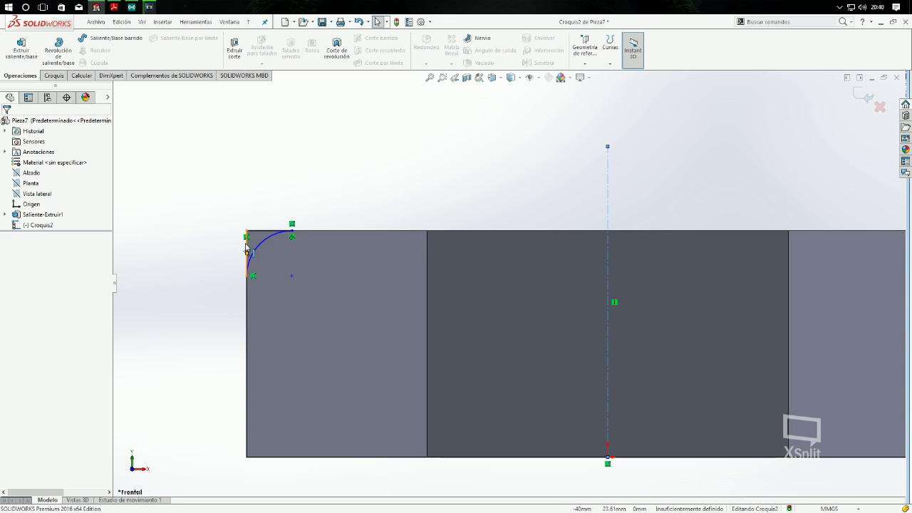
Dimension the short left vertical line as 10 and the short top line as 5.
left_click(53, 76)
left_click(51, 41)
left_click(247, 250)
key("Escape")
left_click(225, 259)
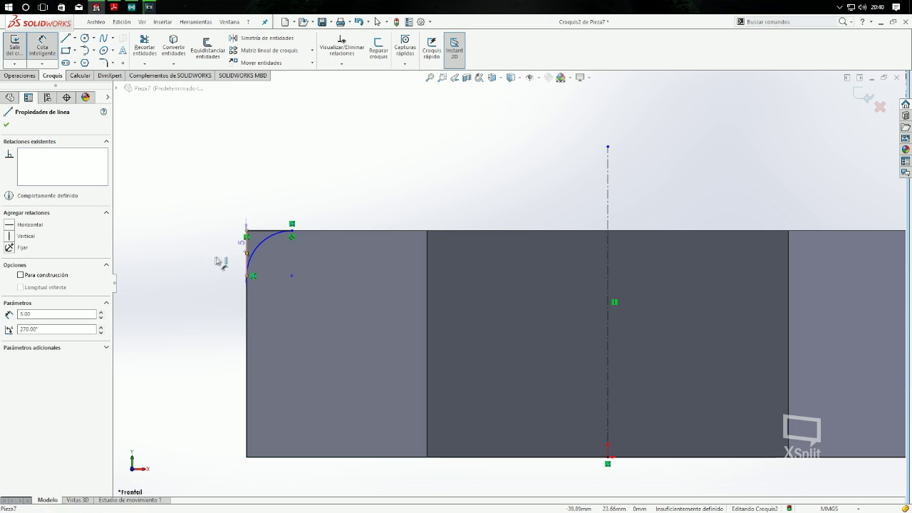
left_click(189, 264)
type("10")
key("Return")
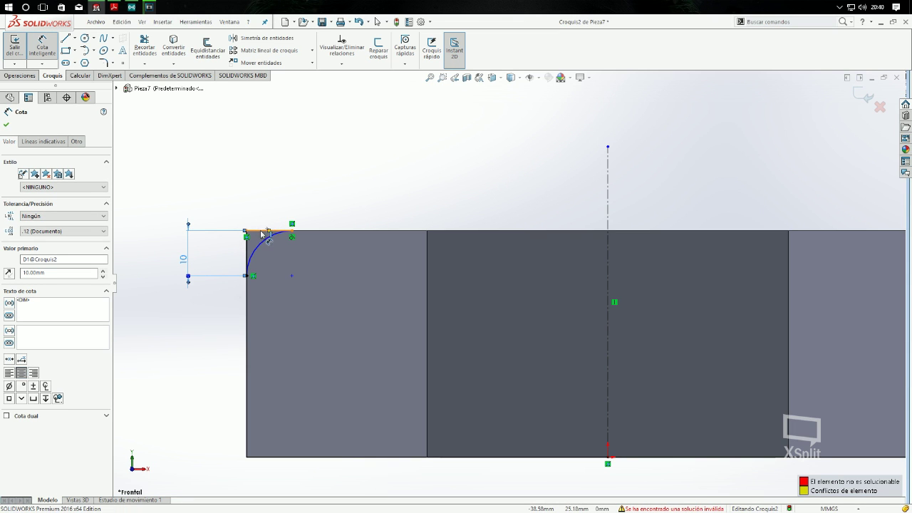
left_click(262, 233)
left_click(272, 176)
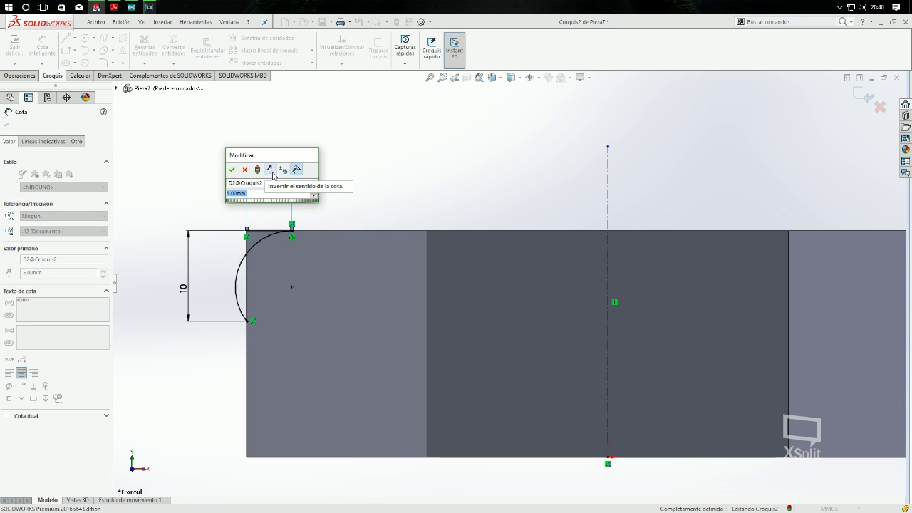
type("5")
key("Return")
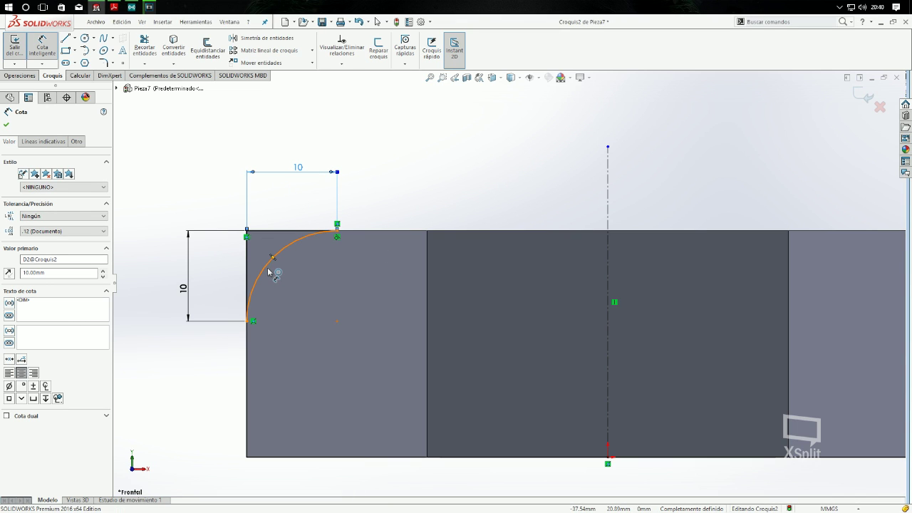
Add the arc's R10 radius as a driven reference dimension.
left_click(272, 258)
left_click(285, 278)
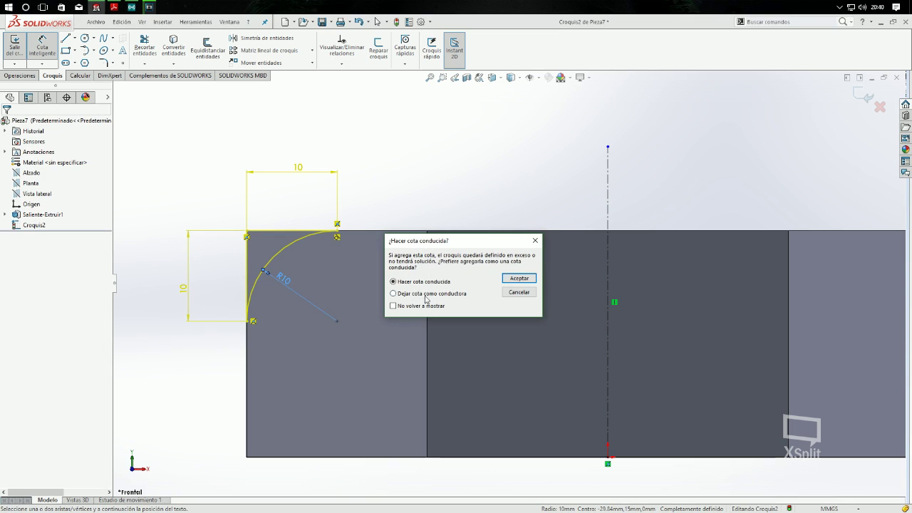
left_click(518, 279)
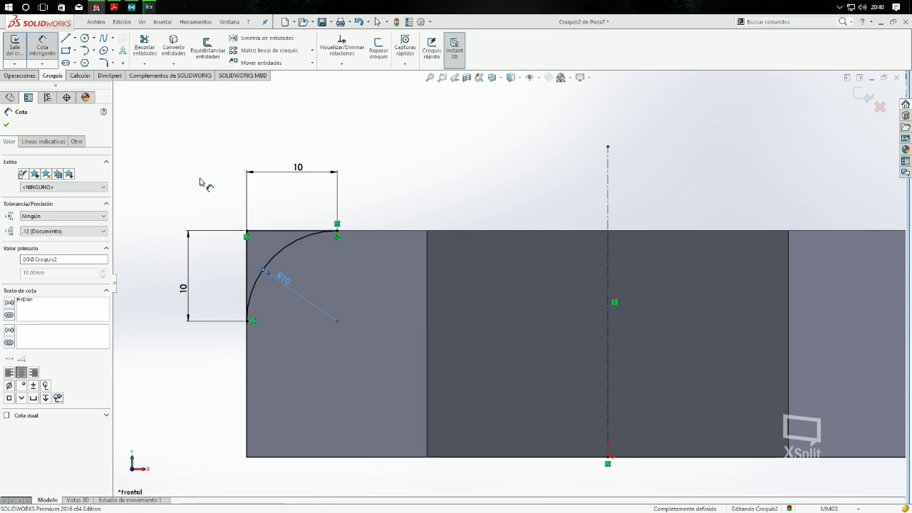
key("Escape")
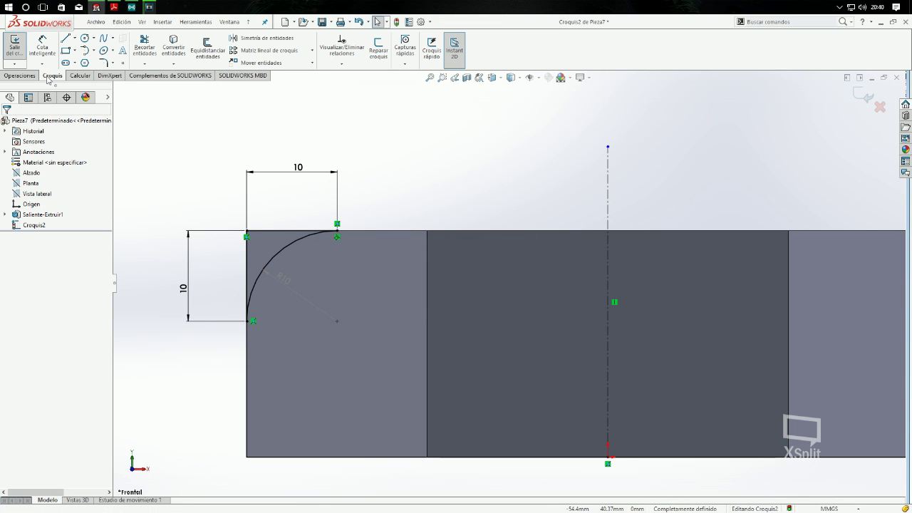
left_click(34, 76)
Revolve-cut the arc profile 360° around Línea5, creating Cortar-Revolución1.
left_click(336, 56)
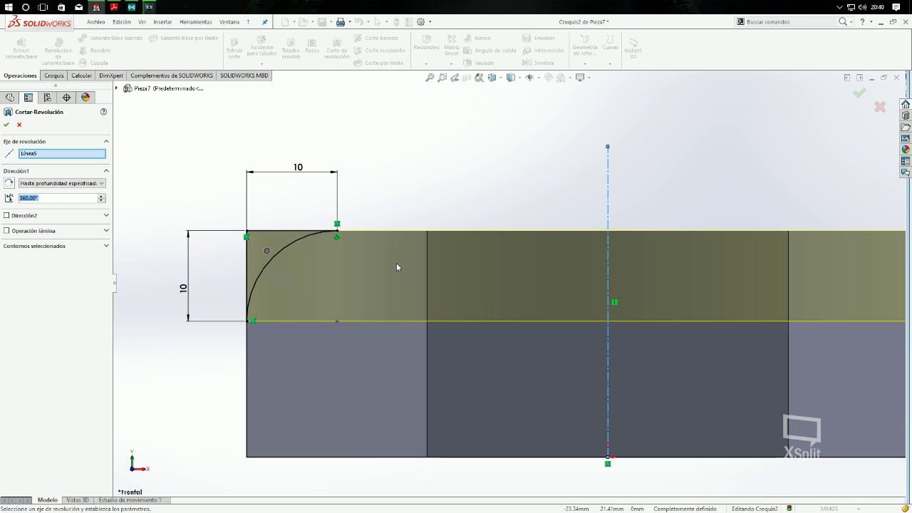
scroll(439, 271, "up", 2)
scroll(344, 293, "up", 3)
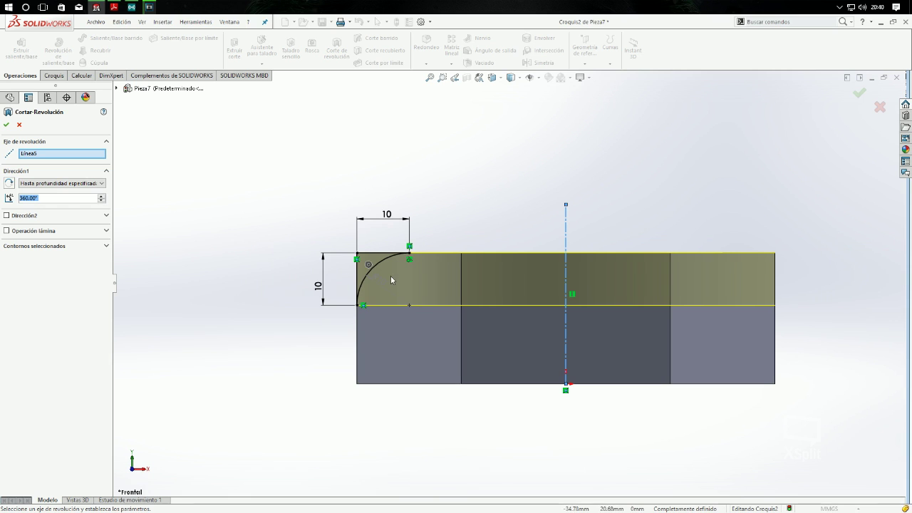
key("ctrl+7")
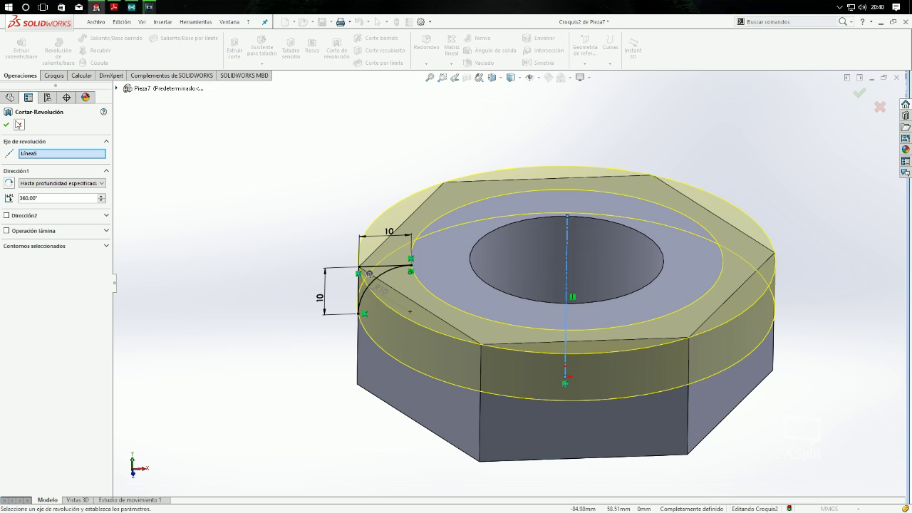
left_click(7, 125)
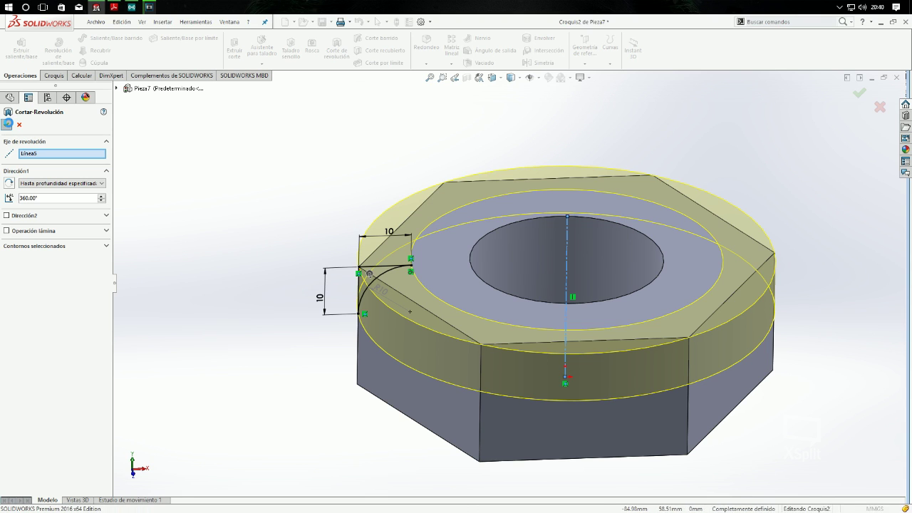
middle_click_drag(259, 319, 274, 199)
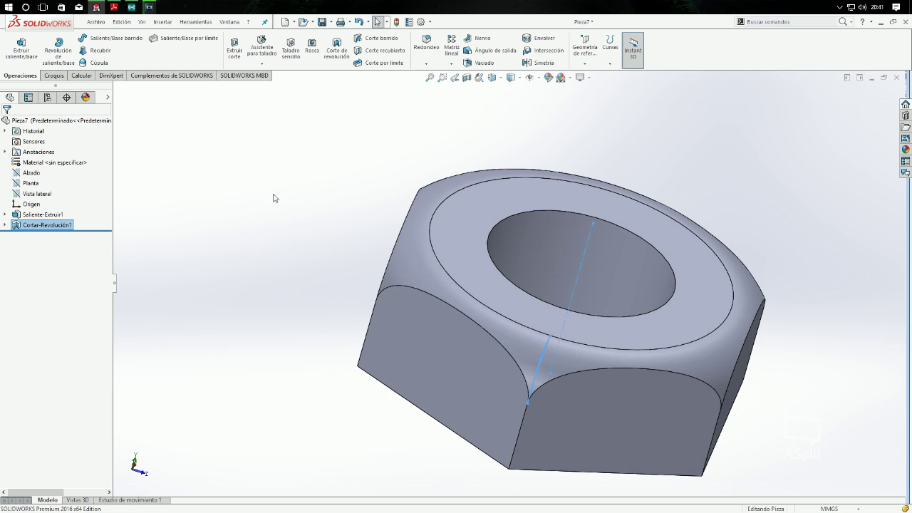
Save the nut part as tuerca.SLDPRT with Guardar como.
left_click(331, 22)
left_click(344, 47)
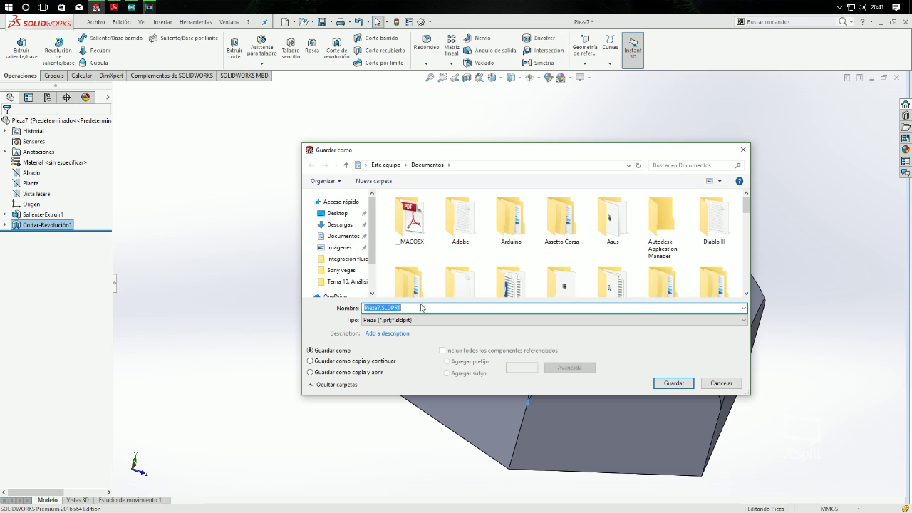
type("tuerca")
key("Return")
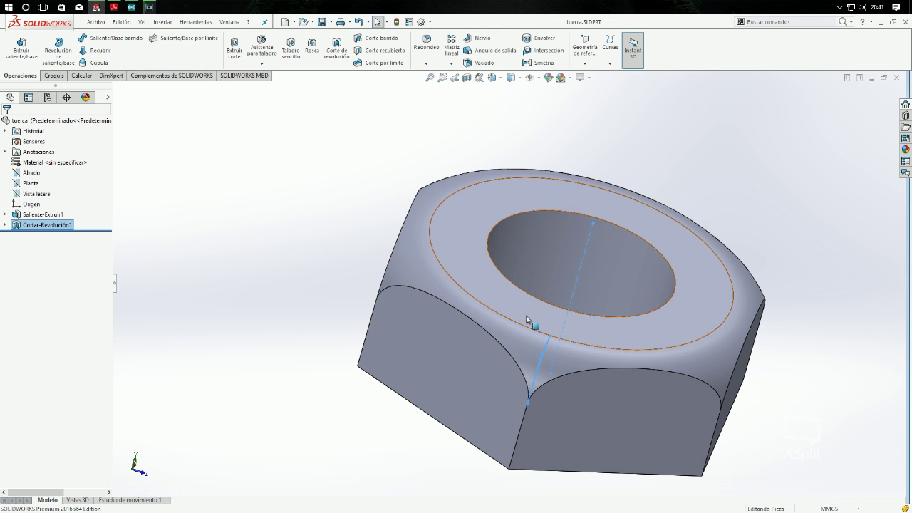
Inspect the nut from several angles, close it, and bring up the new-document choices.
mouse_move(814, 368)
middle_mouse_down()
mouse_move(728, 351)
mouse_move(753, 293)
middle_mouse_up()
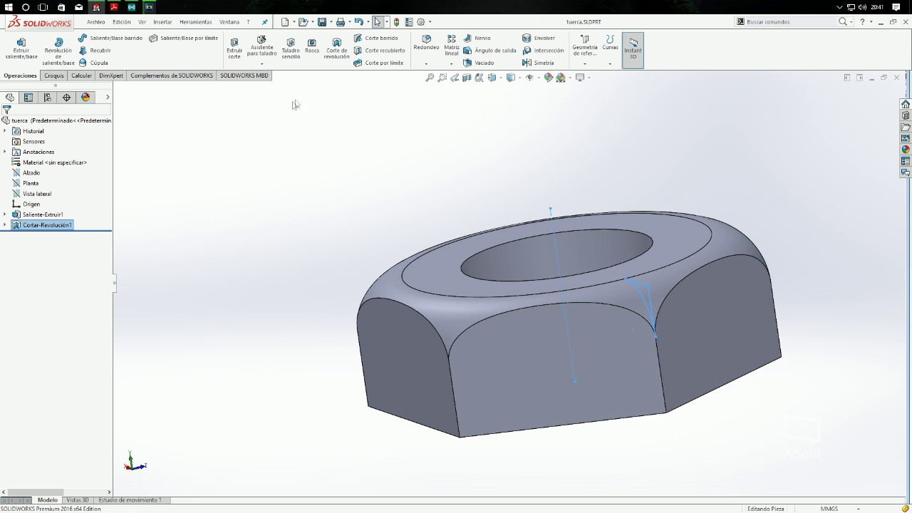
middle_click_drag(317, 184, 415, 235)
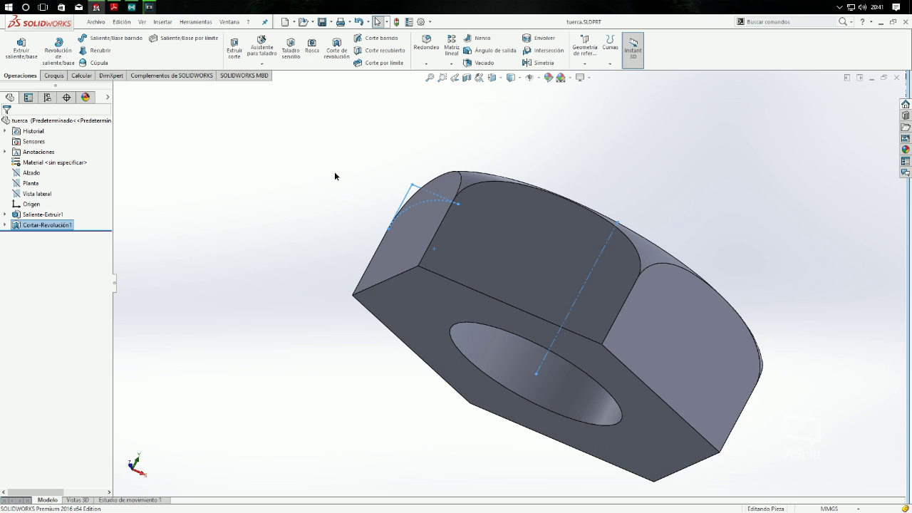
left_click(371, 156)
middle_click_drag(403, 134, 359, 226)
middle_click_drag(790, 157, 655, 200)
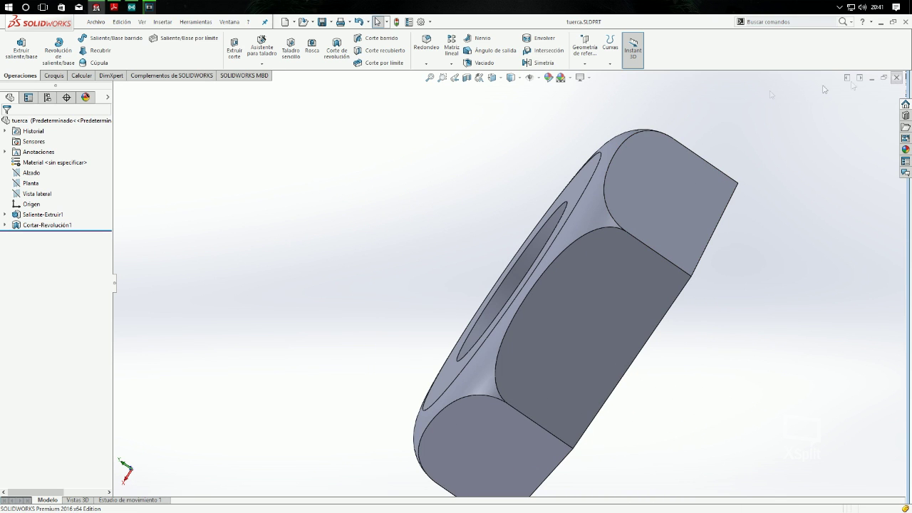
left_click(896, 77)
left_click(203, 23)
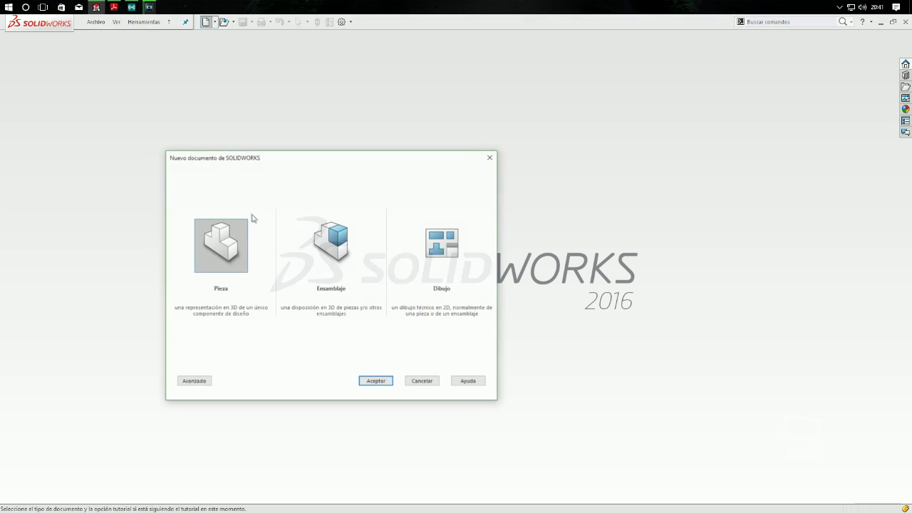
Create a new Pieza document, Pieza8, with the Croquis sketch tools showing.
left_click(367, 381)
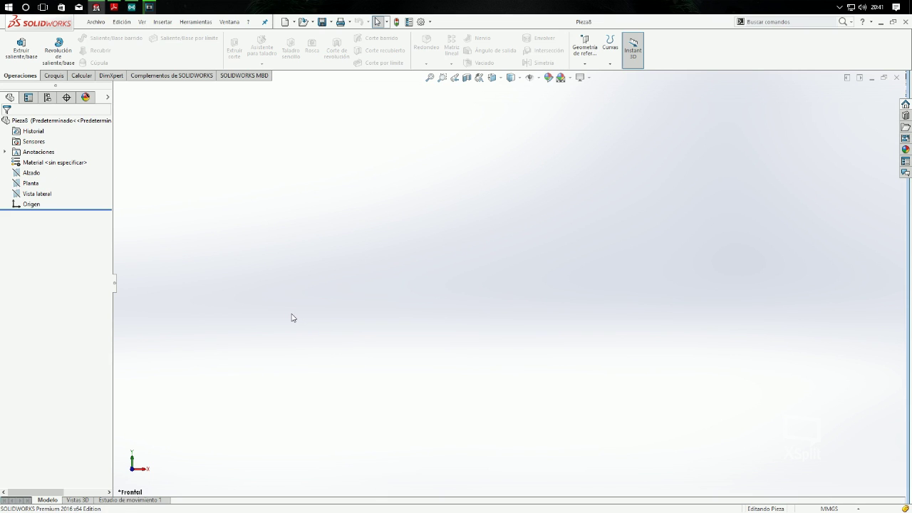
left_click(45, 79)
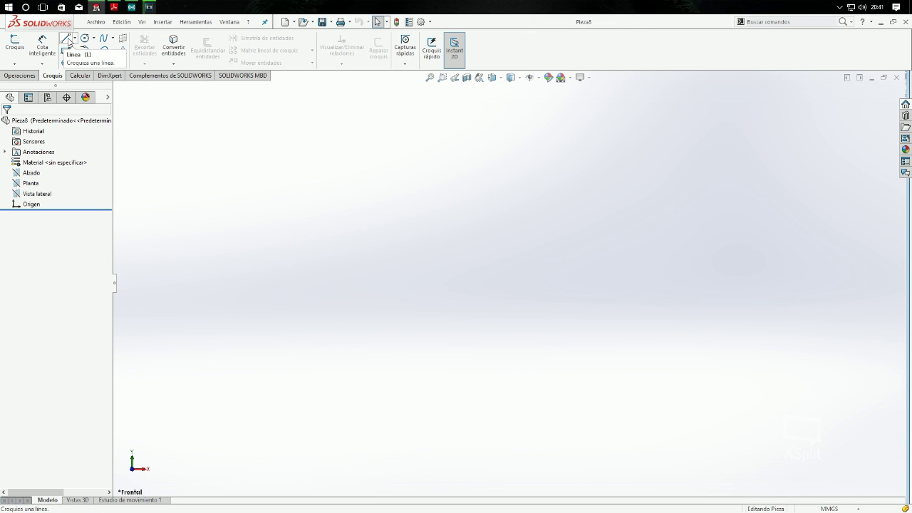
Draw a corner rectangle from the origin on the Alzado plane.
left_click(66, 52)
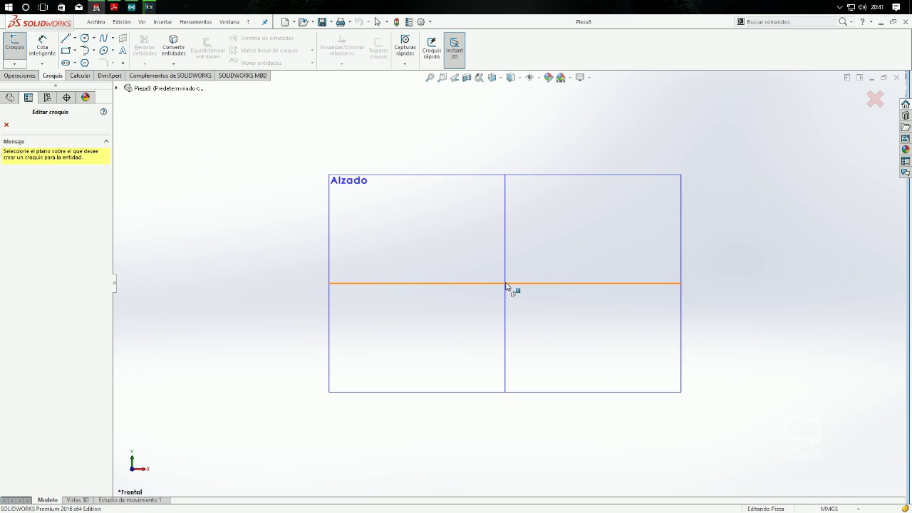
left_click(528, 271)
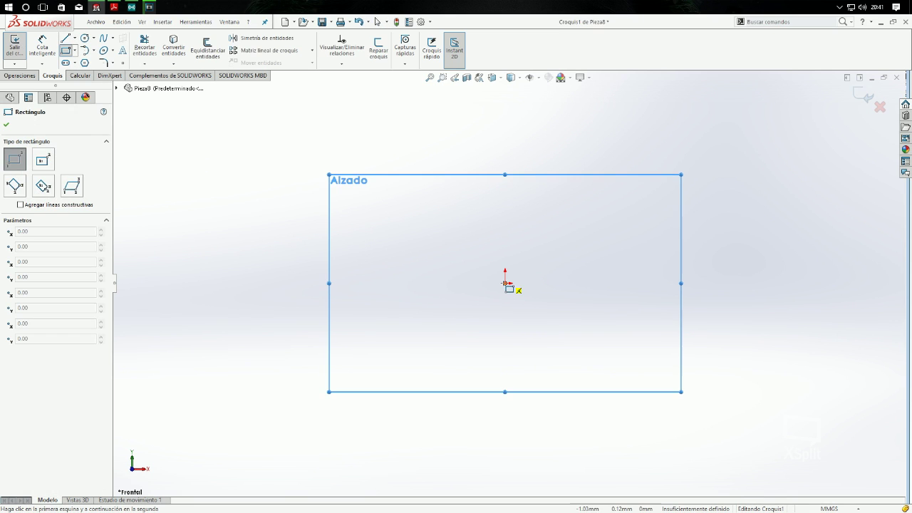
left_click(506, 284)
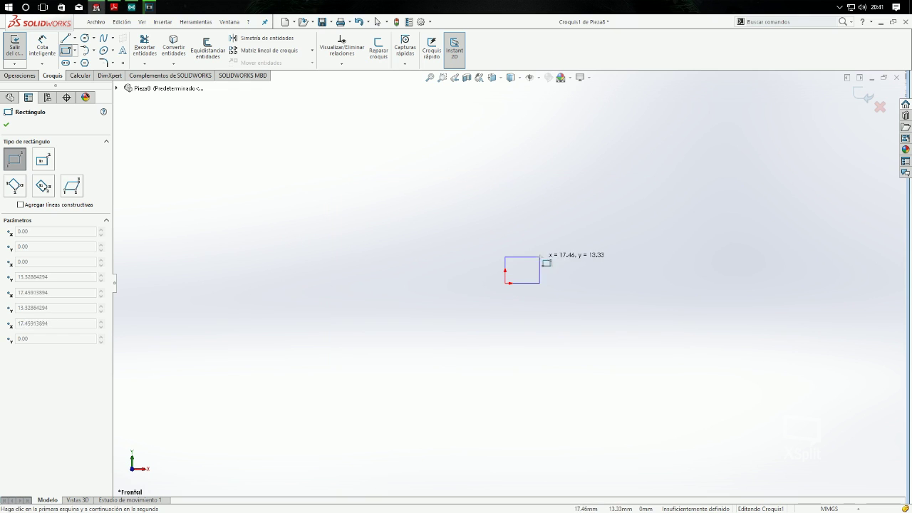
left_click(598, 259)
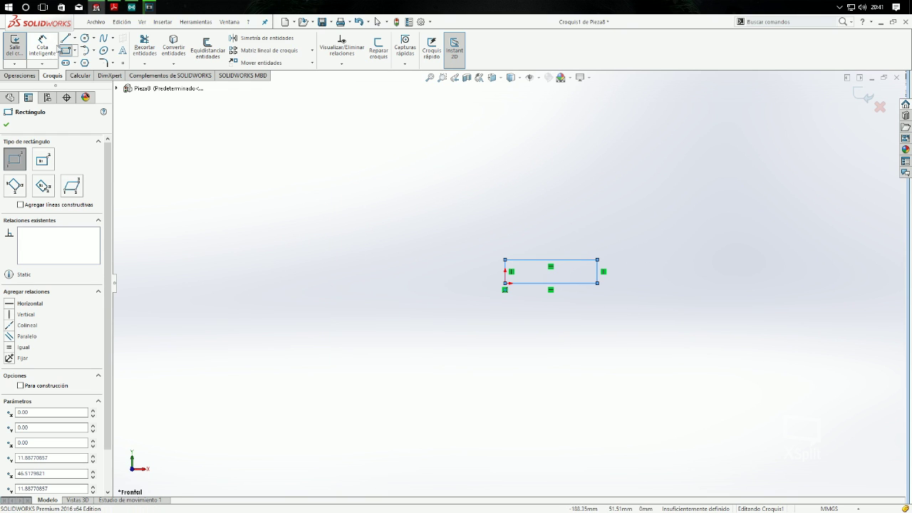
Add a circle centred on the rectangle's corner and a vertical line from its centre to its top.
left_click(85, 38)
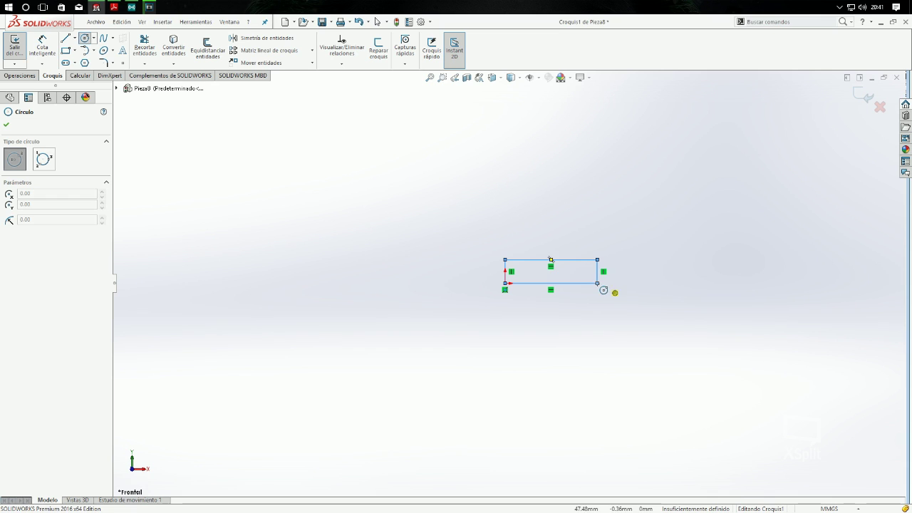
left_click(597, 283)
left_click(598, 242)
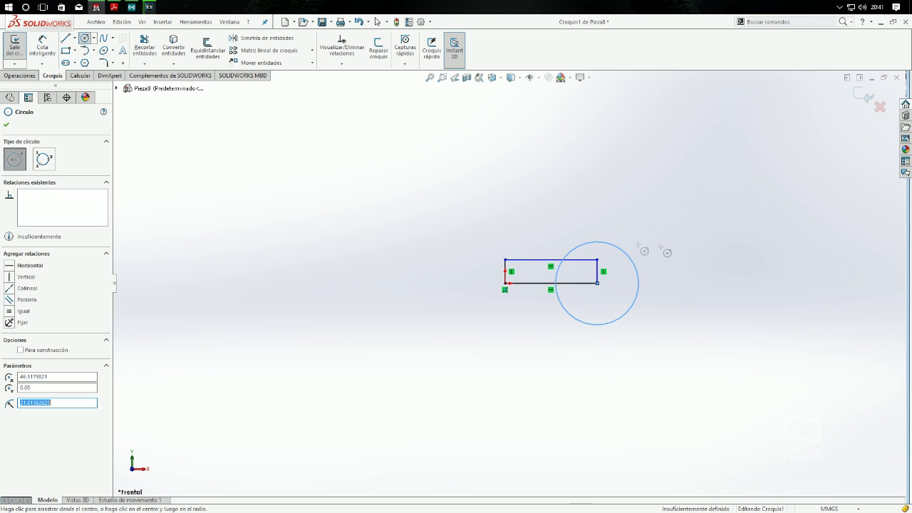
key("Escape")
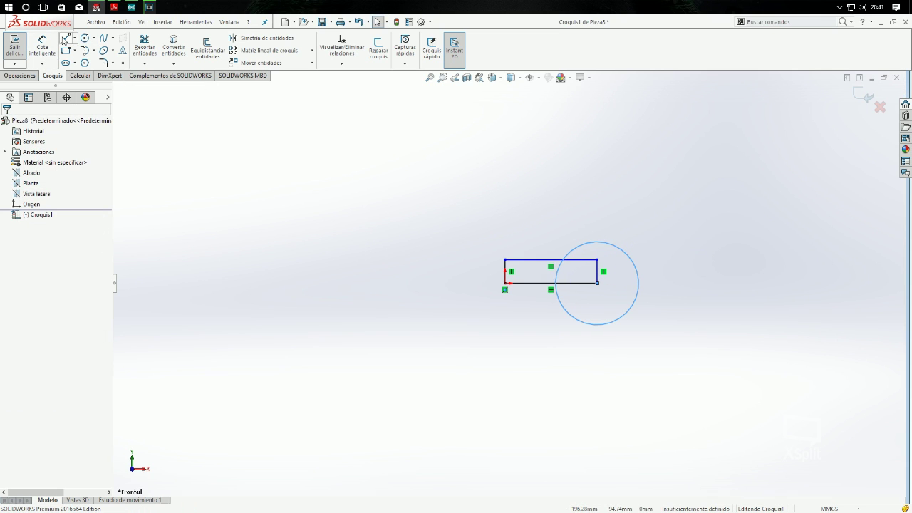
key("l")
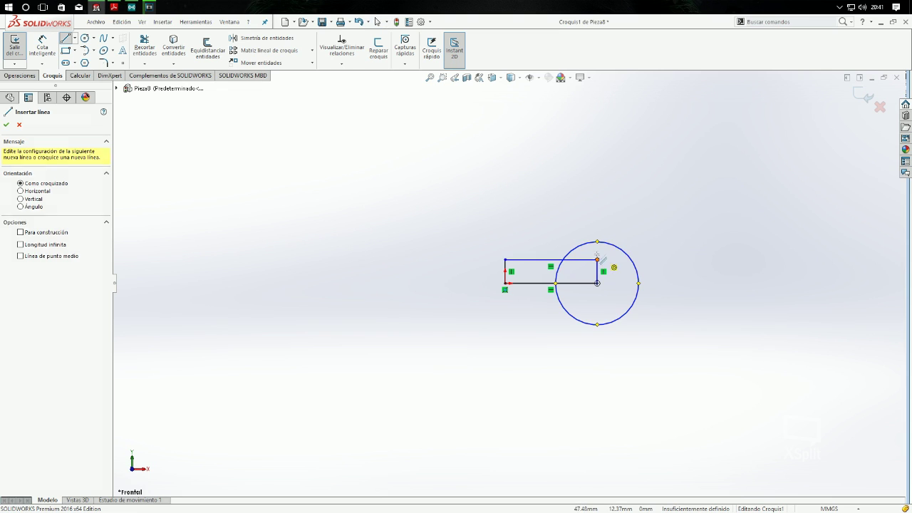
left_click(597, 283)
left_click(597, 241)
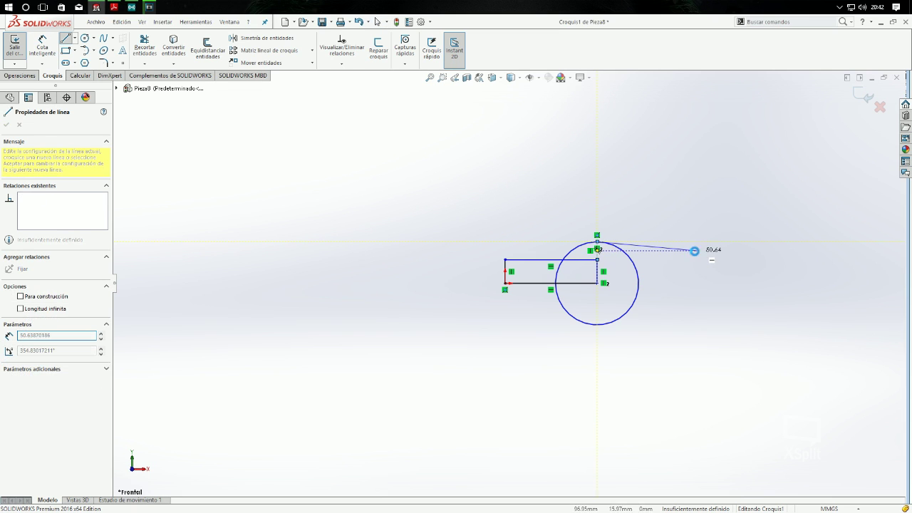
key("Escape")
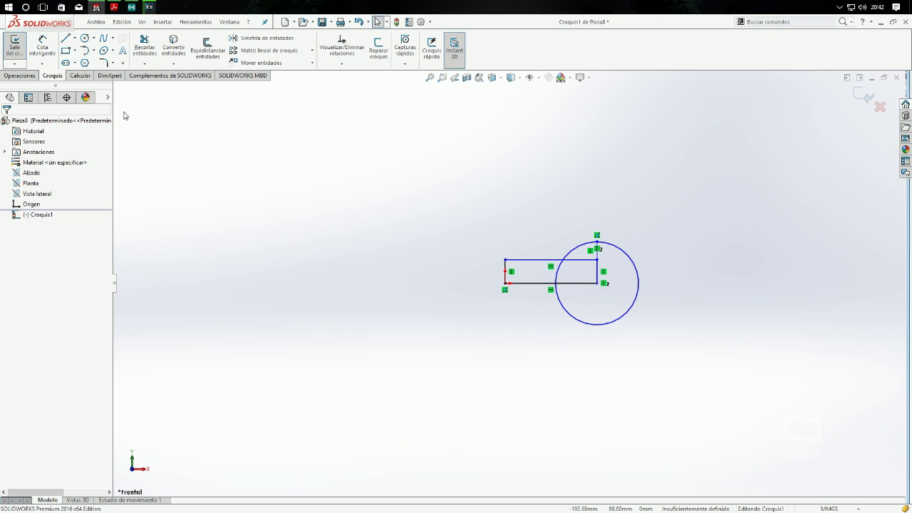
Dimension the rectangle's bottom edge to 38 mm.
left_click(44, 47)
left_click(524, 285)
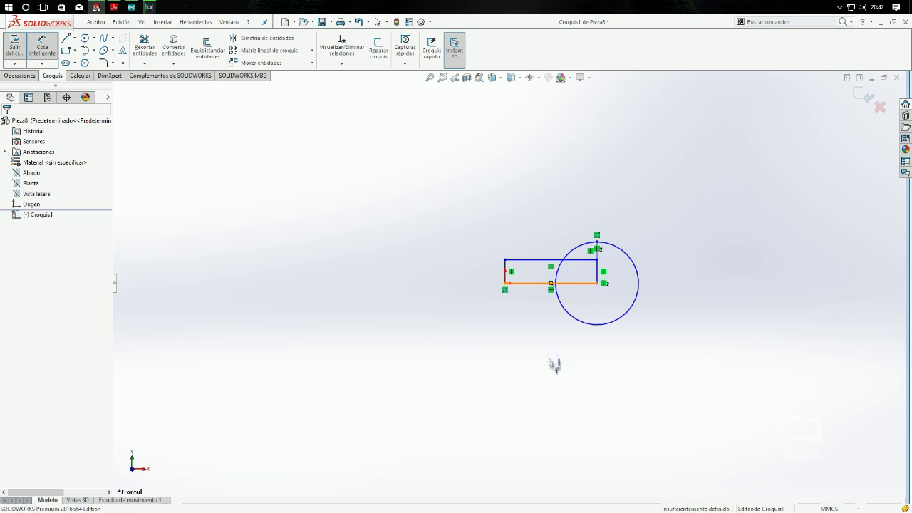
left_click(545, 362)
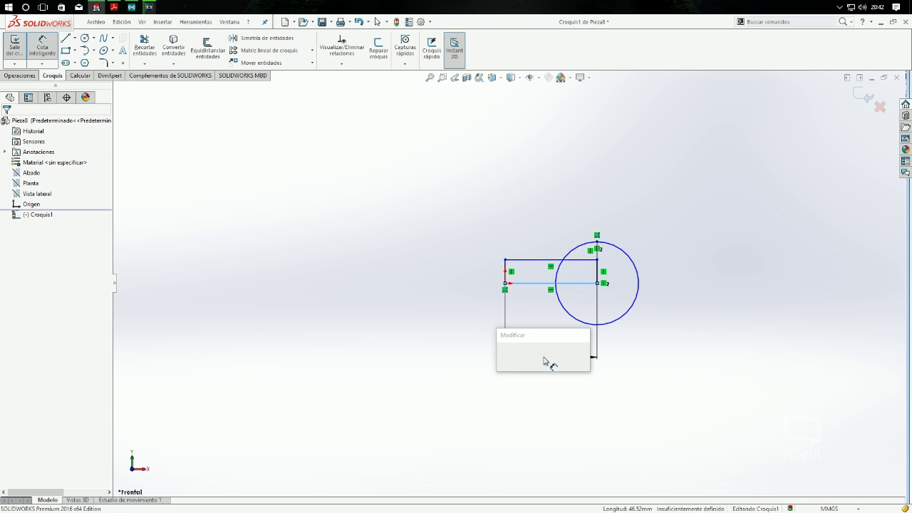
type("38")
key("Return")
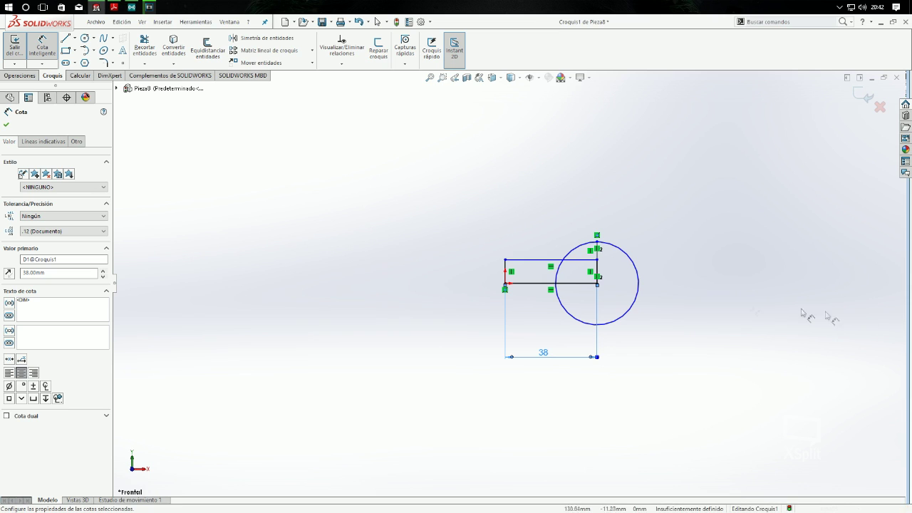
Set the circle's diameter to 30 mm and move the Ø30 label to the upper right.
left_click(639, 294)
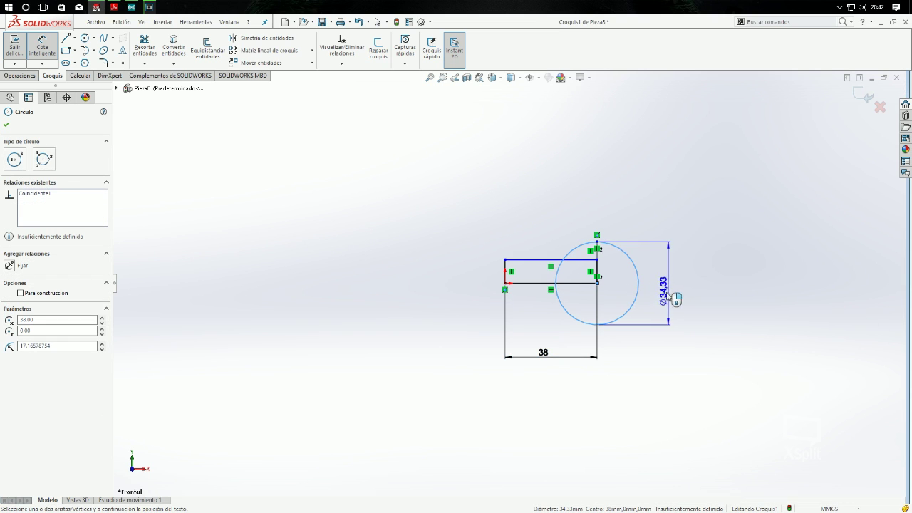
left_click(625, 298)
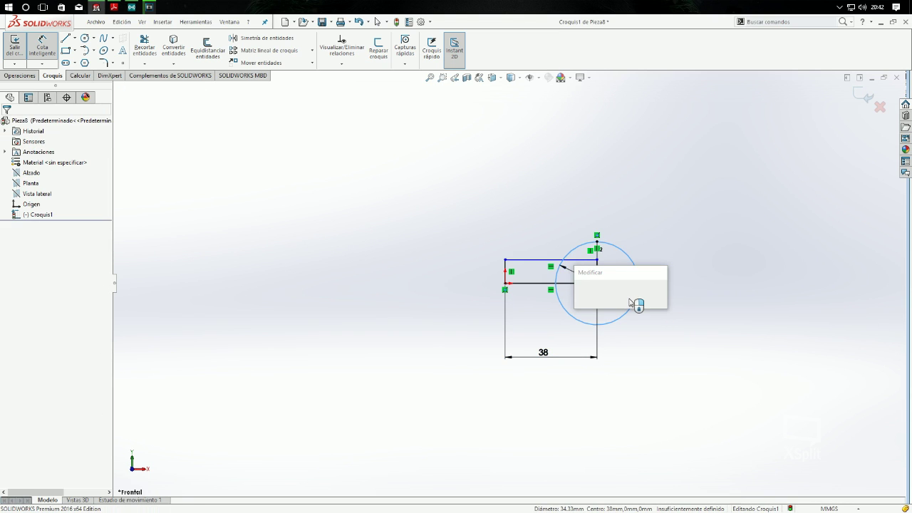
type("1")
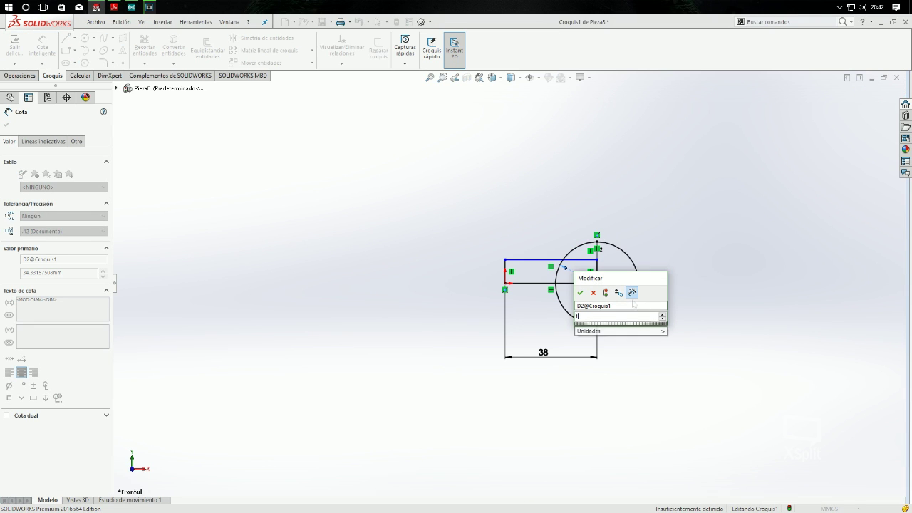
key("BackSpace")
key("BackSpace")
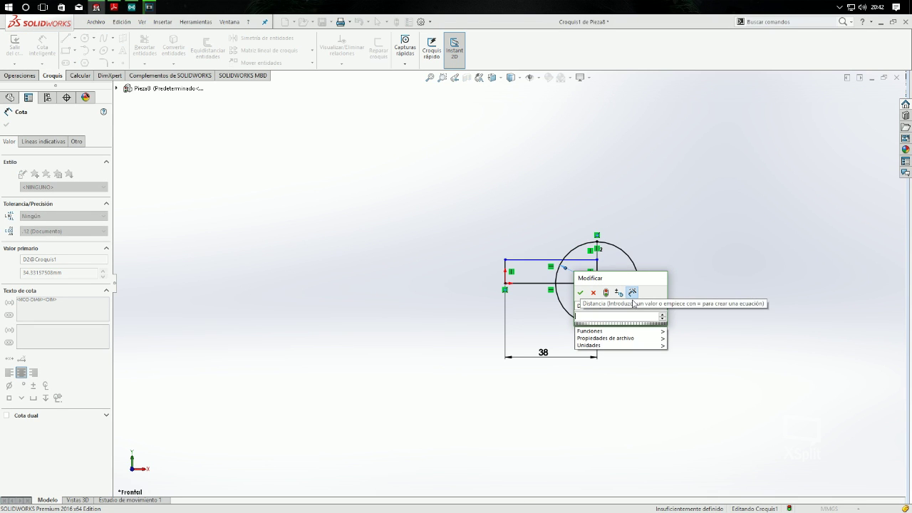
type("30")
key("Return")
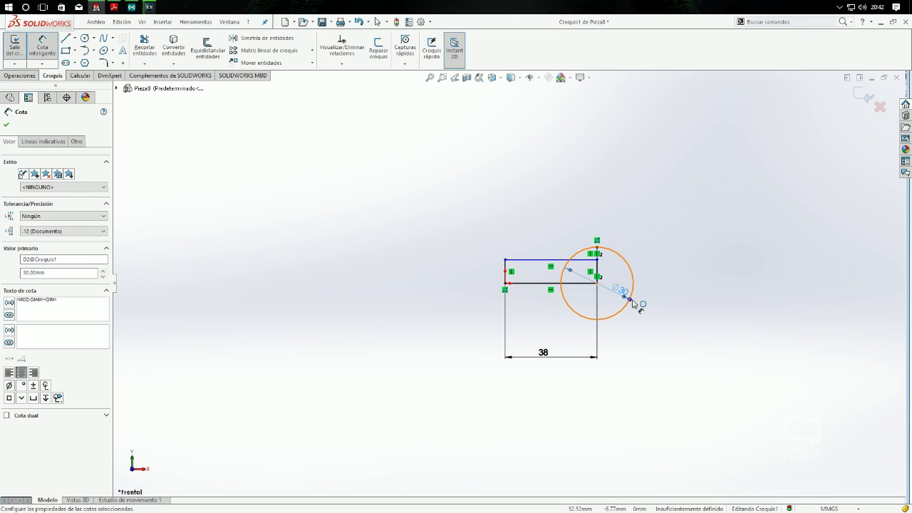
left_click_drag(623, 293, 677, 310)
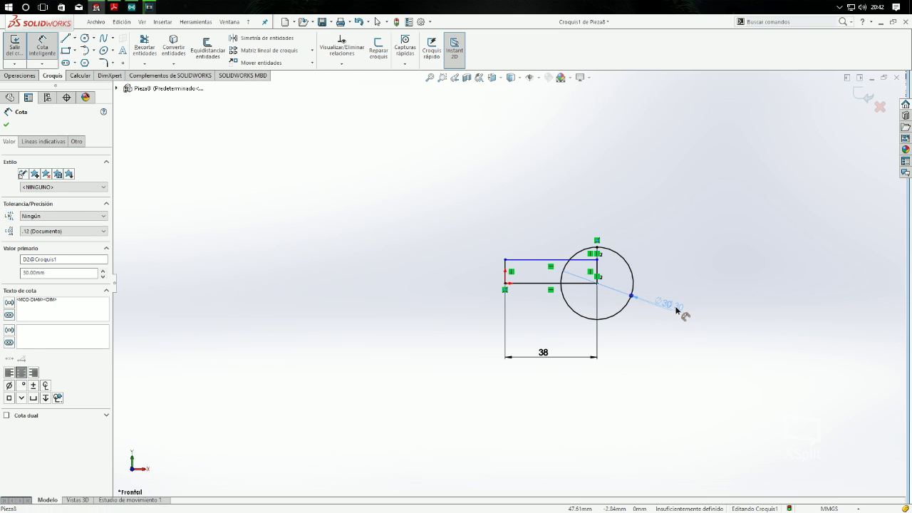
mouse_move(681, 306)
left_mouse_down()
mouse_move(686, 283)
mouse_move(647, 231)
left_mouse_up()
left_click(64, 38)
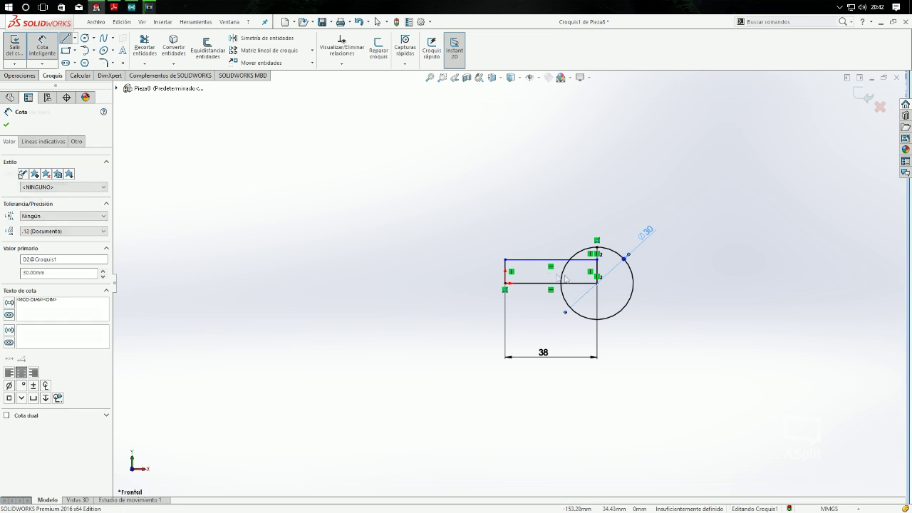
left_click(597, 284)
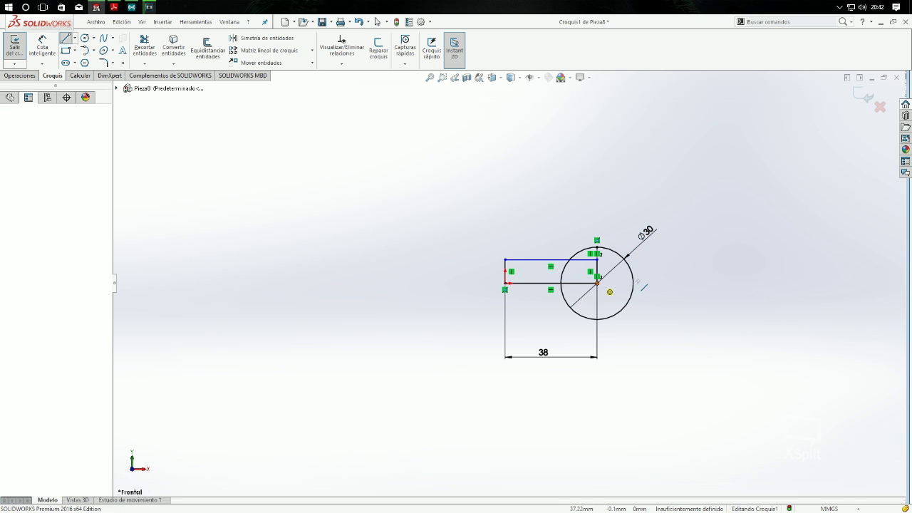
Finish the horizontal line at the circle's right edge and check the reference PDF.
left_click(633, 284)
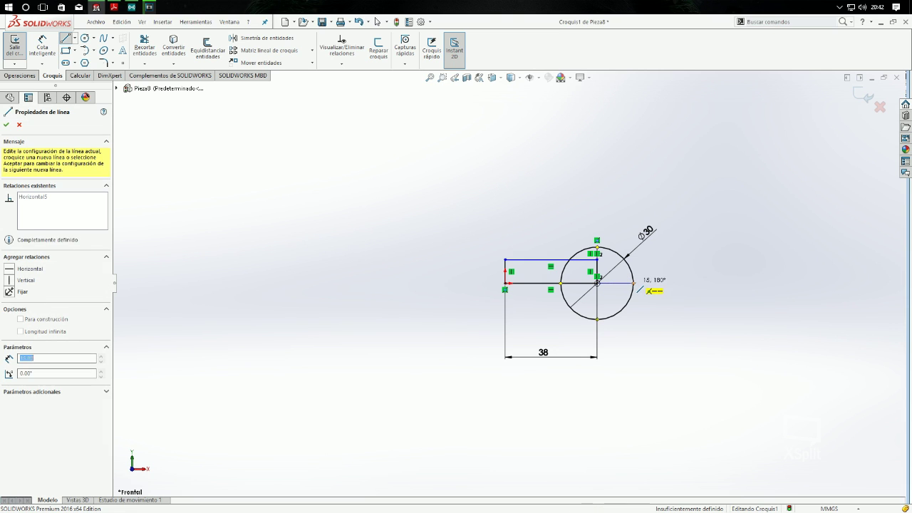
key("Escape")
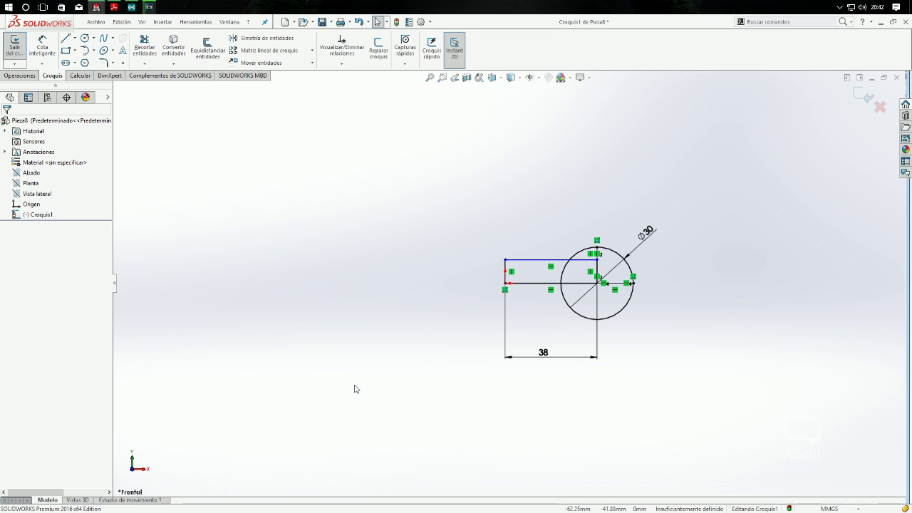
left_click(113, 7)
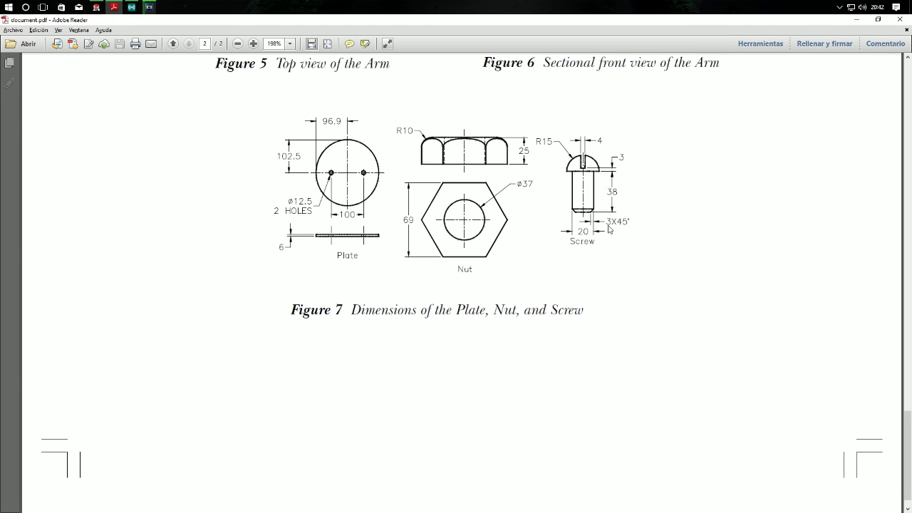
left_click(97, 7)
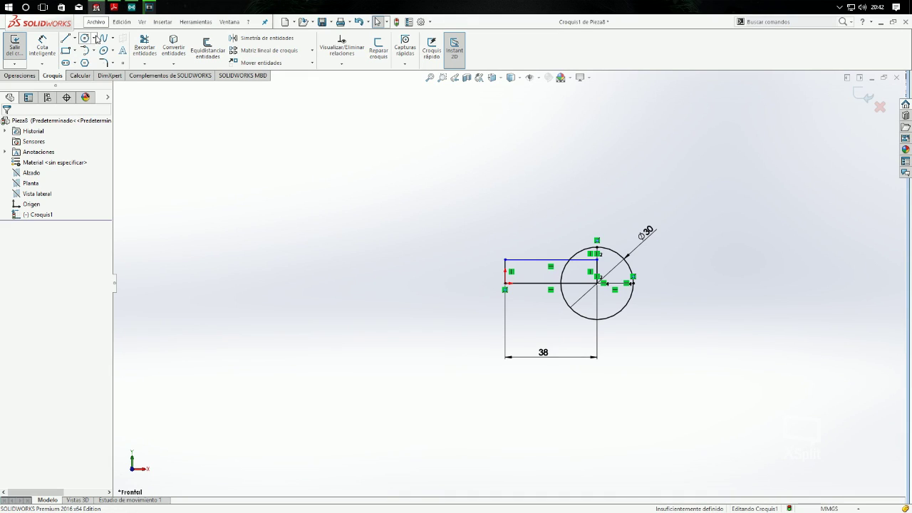
left_click(113, 66)
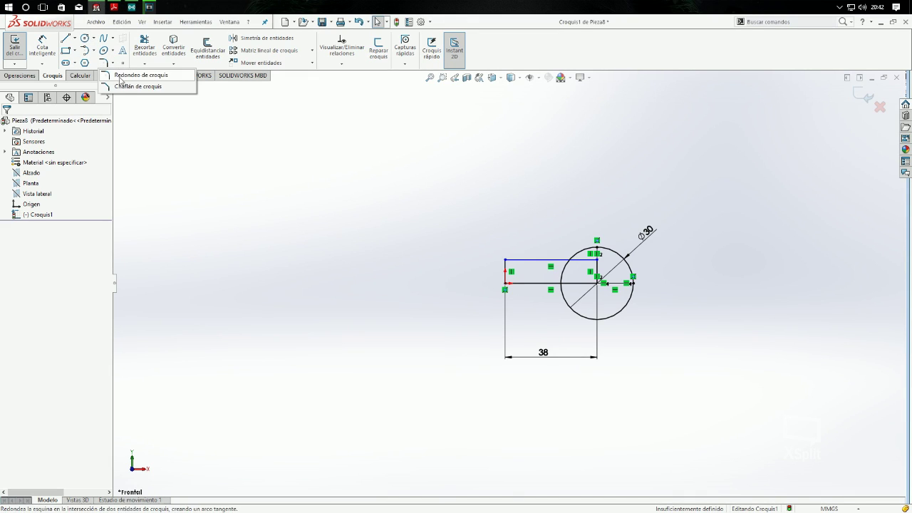
Chamfer the corner between the rectangle's top and left lines at 3 mm by 3 mm.
left_click(125, 86)
left_click(513, 261)
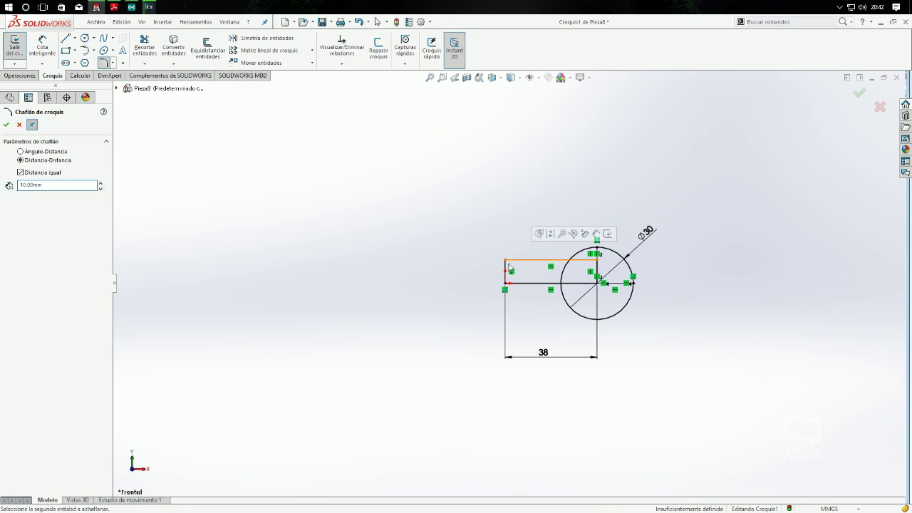
left_click(506, 270)
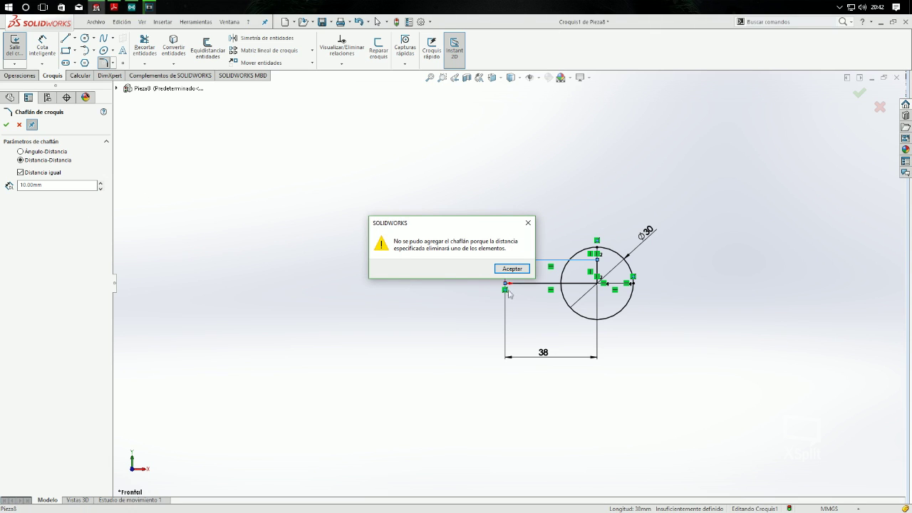
left_click(511, 270)
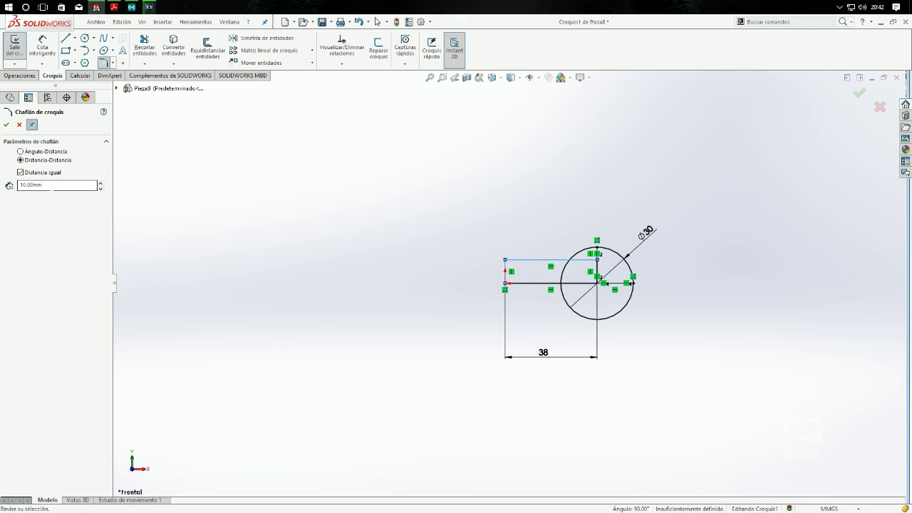
type("3")
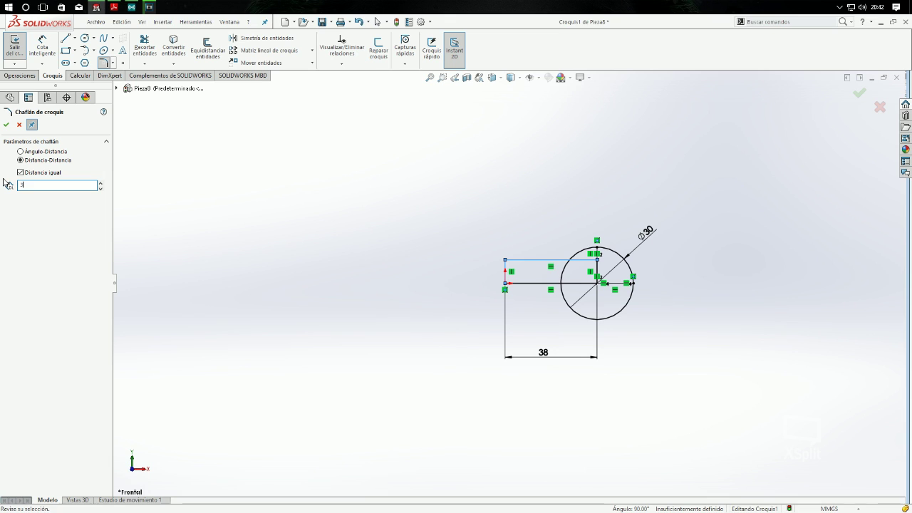
key("Return")
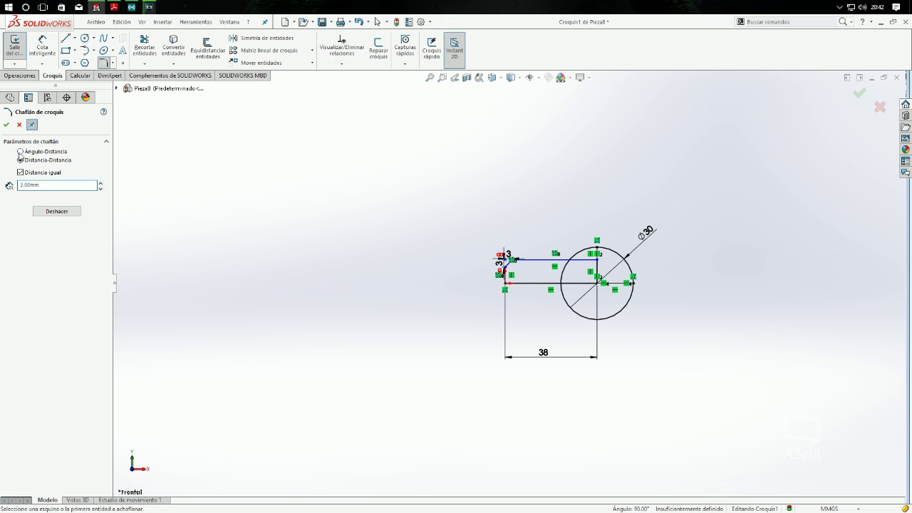
left_click(19, 152)
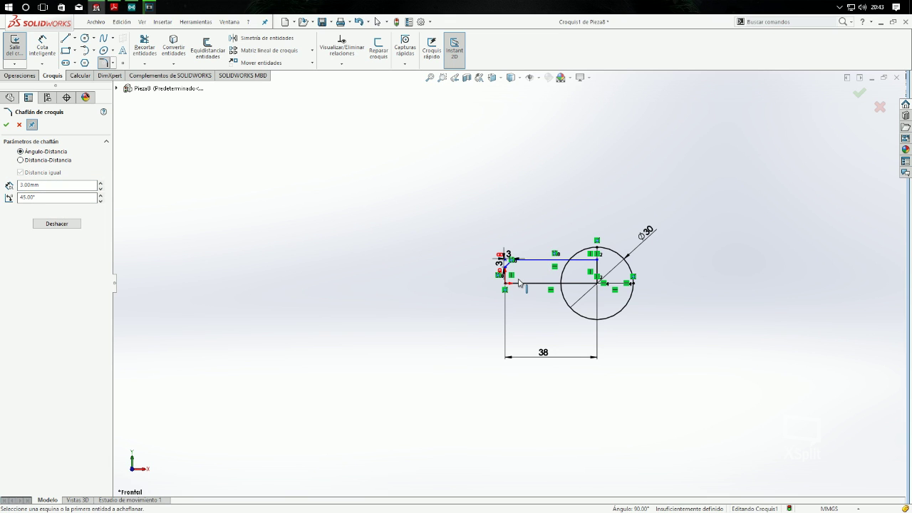
scroll(519, 282, "down", 1)
scroll(509, 274, "down", 3)
scroll(500, 263, "down", 2)
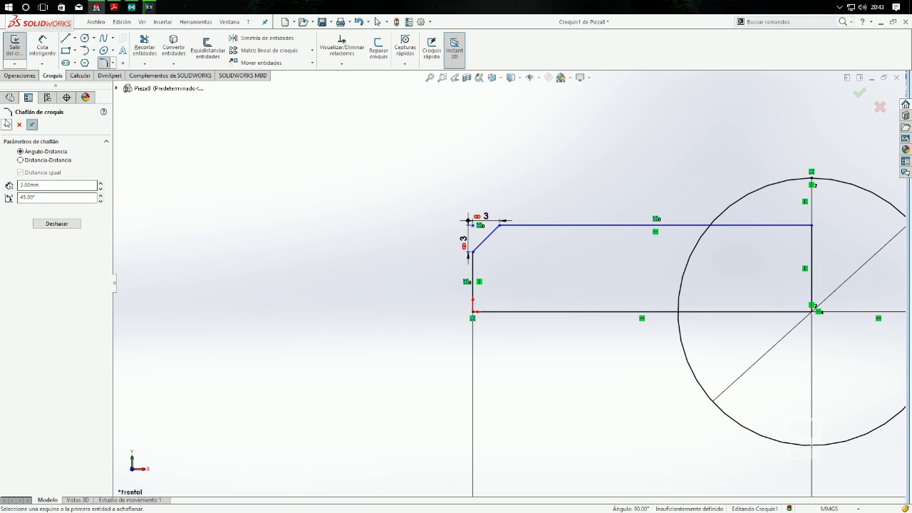
left_click(6, 125)
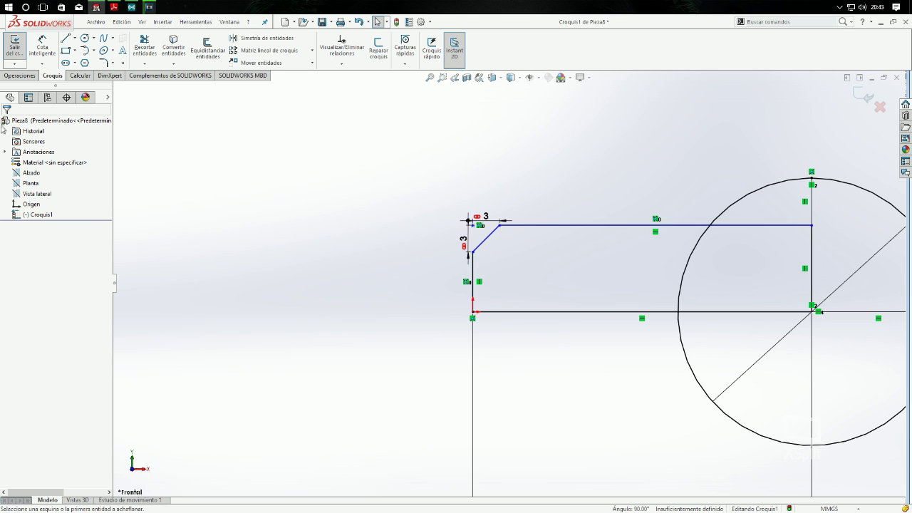
scroll(489, 336, "up", 2)
scroll(490, 249, "up", 1)
scroll(488, 252, "down", 2)
scroll(490, 259, "down", 2)
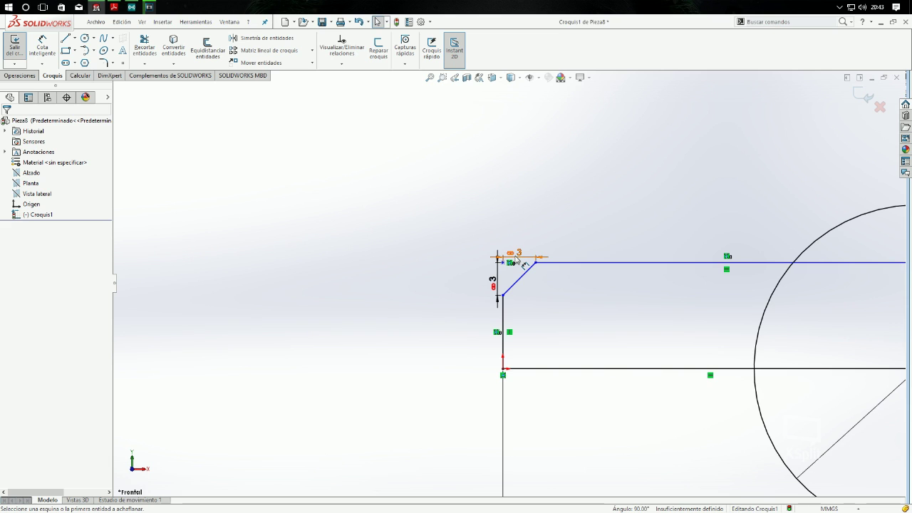
scroll(506, 271, "up", 2)
scroll(509, 282, "up", 1)
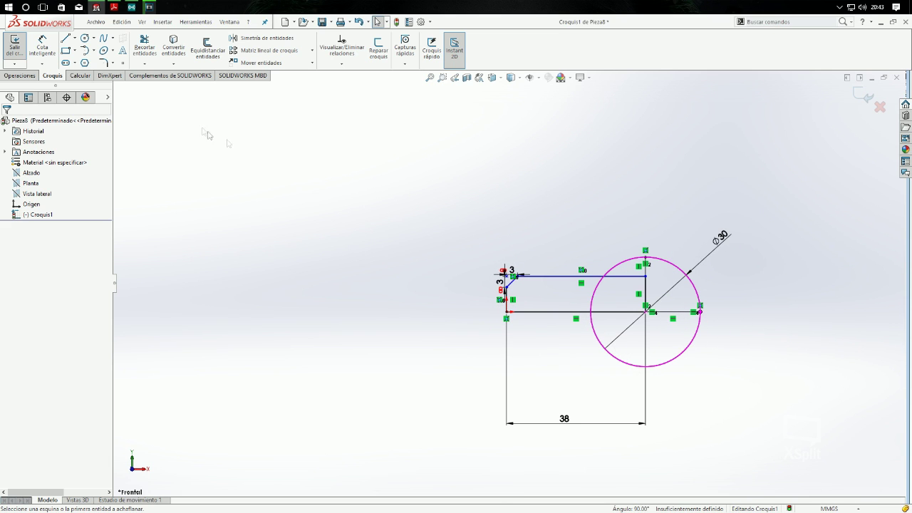
left_click(145, 47)
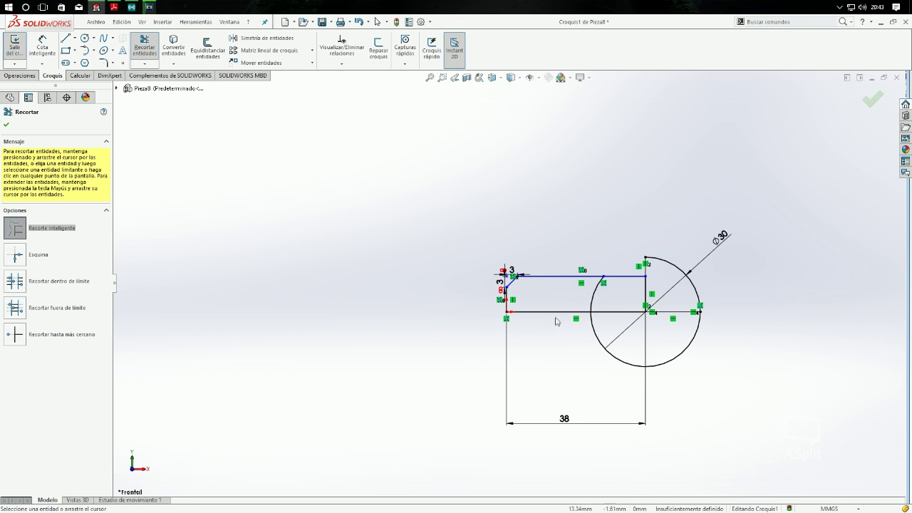
Power-trim the circle down to its upper-right quarter arc; the revolve attempt is cancelled.
left_click_drag(633, 315, 690, 392)
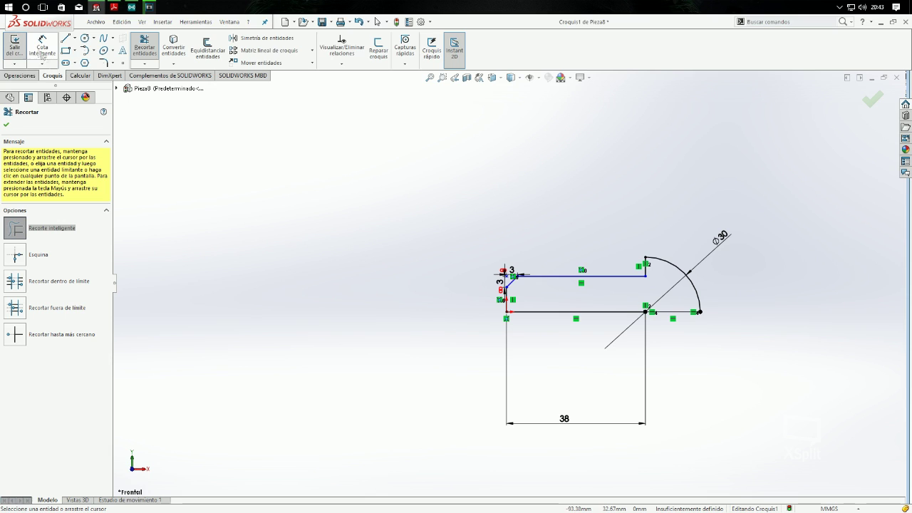
left_click(28, 76)
left_click(59, 51)
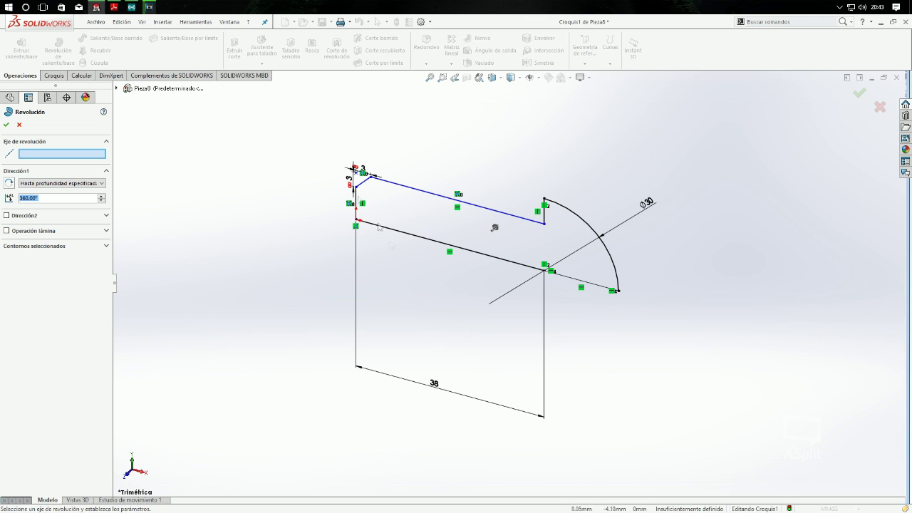
key("Escape")
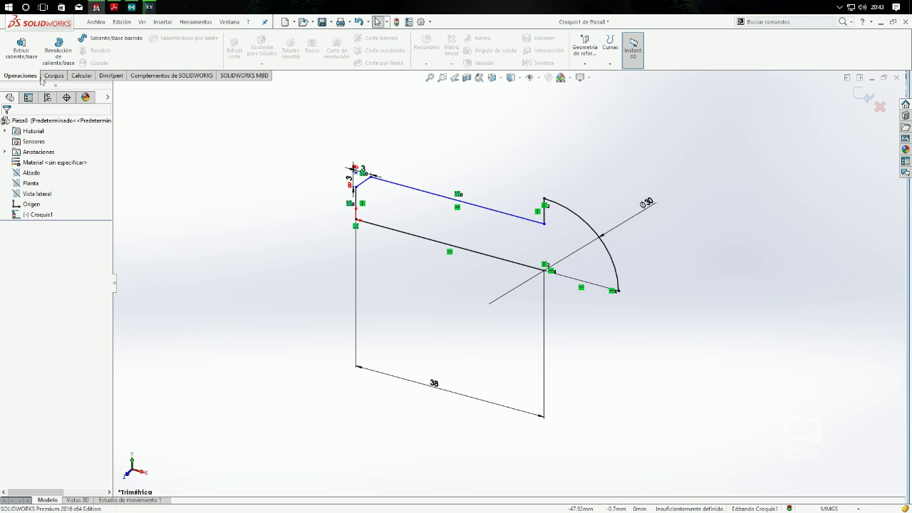
Dimension the spacing between the upper and lower lines to 10 mm.
left_click(53, 76)
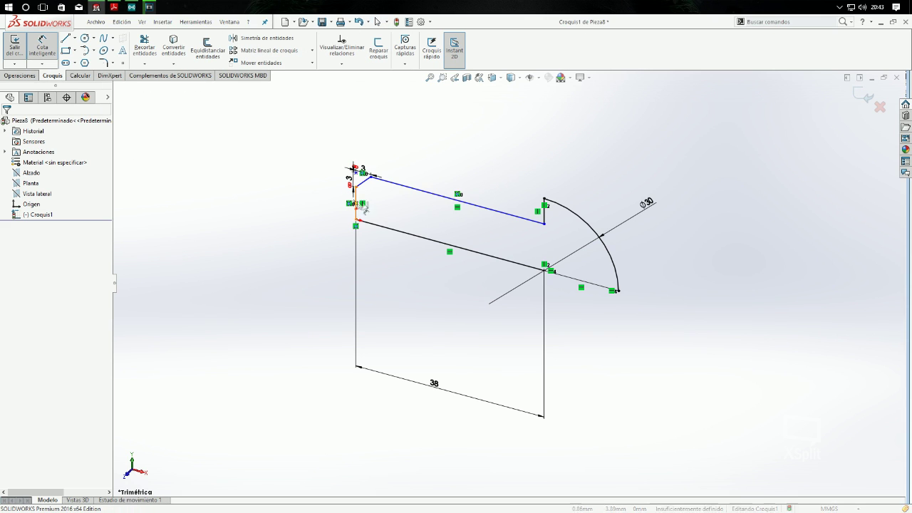
left_click(490, 213)
left_click(487, 252)
left_click(483, 234)
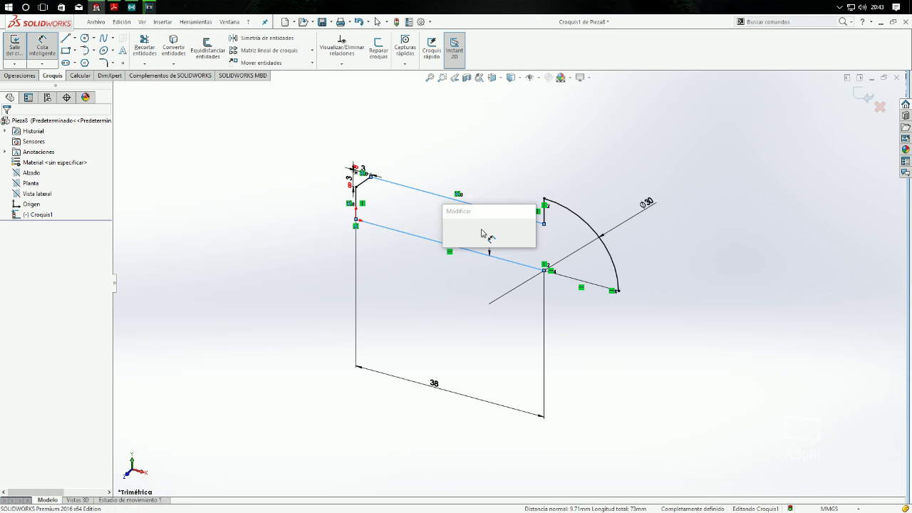
type("10")
key("Return")
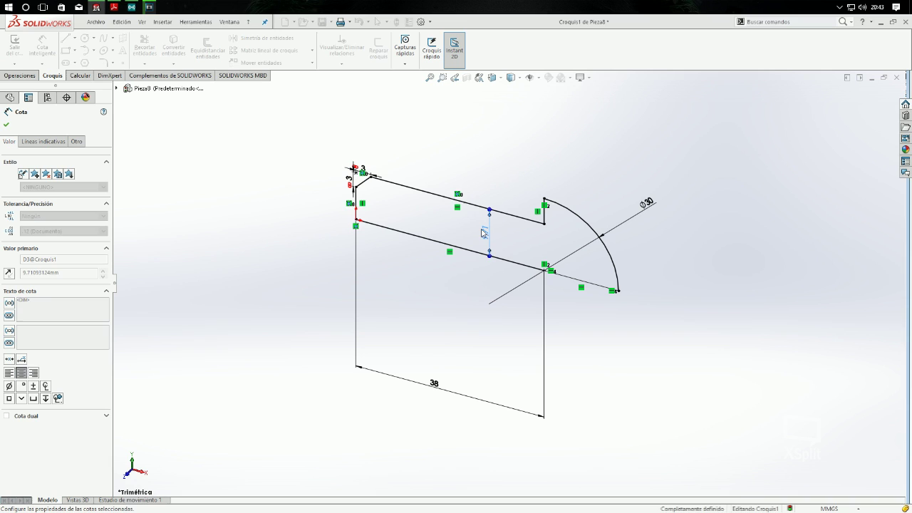
left_click(7, 123)
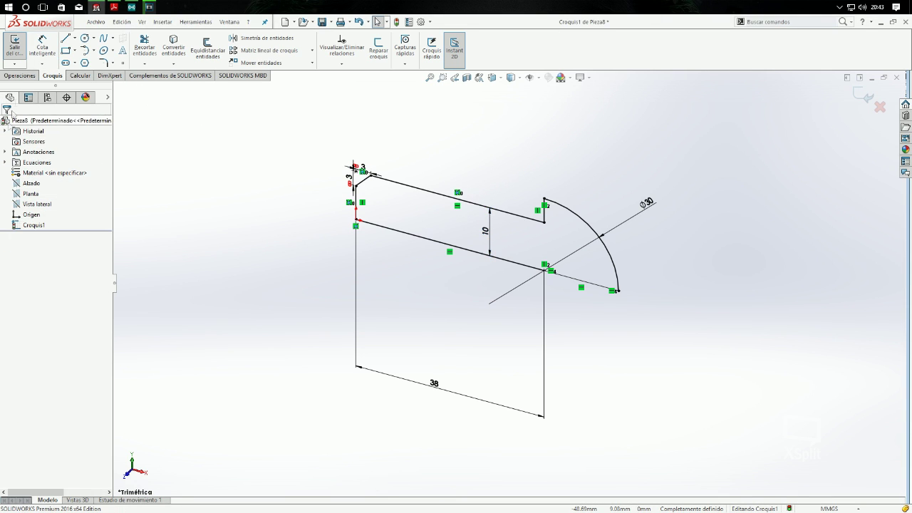
Revolve the sketch around the 38 mm line (Línea1) into a domed-head pin.
left_click(20, 75)
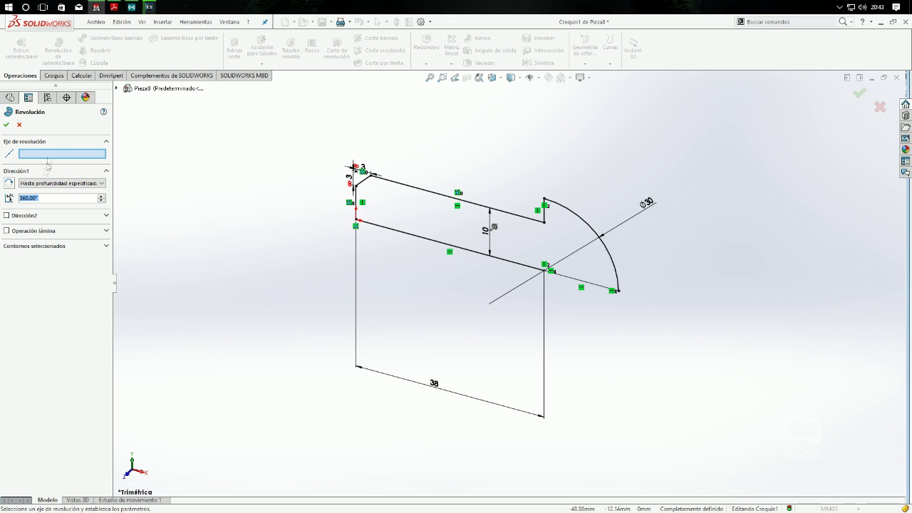
left_click(394, 230)
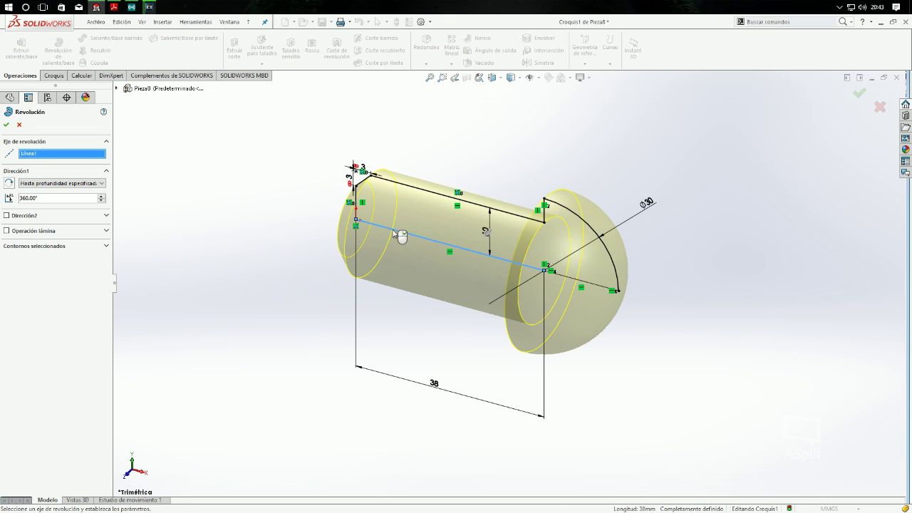
left_click(6, 123)
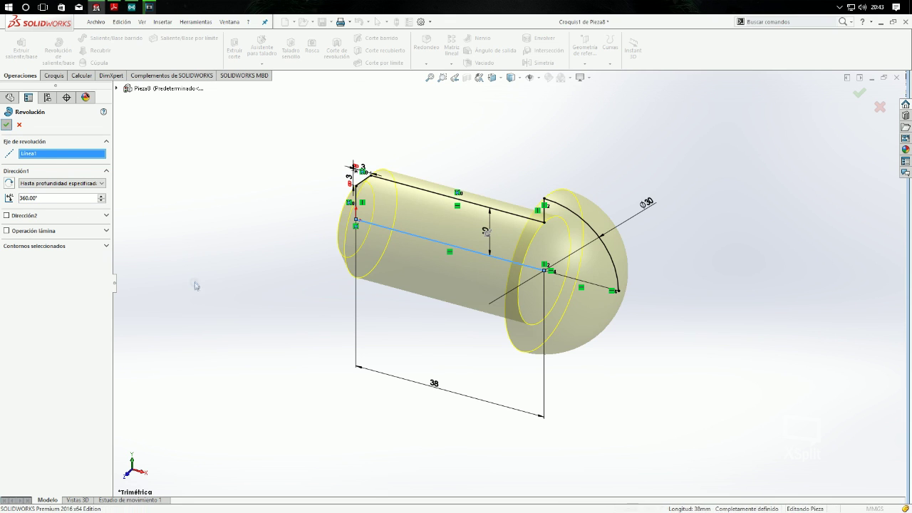
mouse_move(193, 280)
middle_mouse_down()
mouse_move(647, 238)
mouse_move(693, 277)
mouse_move(758, 279)
mouse_move(743, 228)
middle_mouse_up()
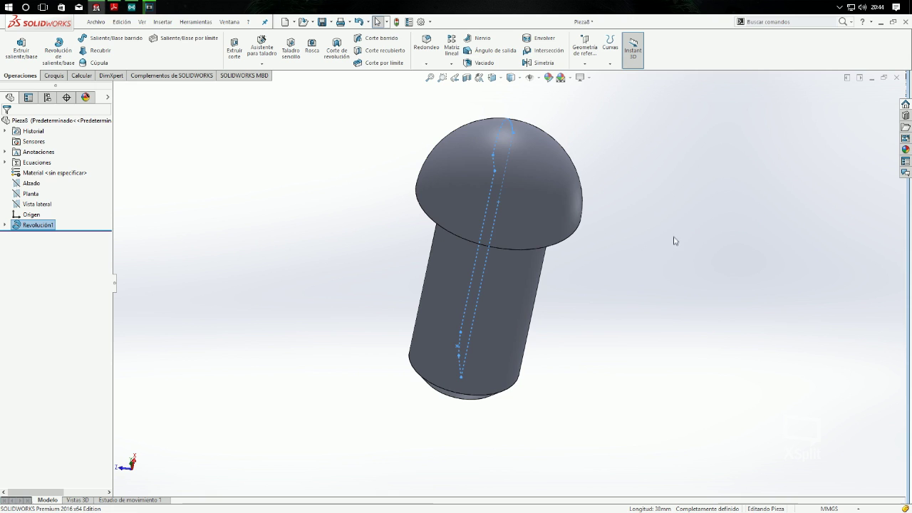
Open and then exit an empty sketch on the Alzado plane.
mouse_move(640, 266)
middle_mouse_down()
mouse_move(607, 226)
mouse_move(570, 235)
middle_mouse_up()
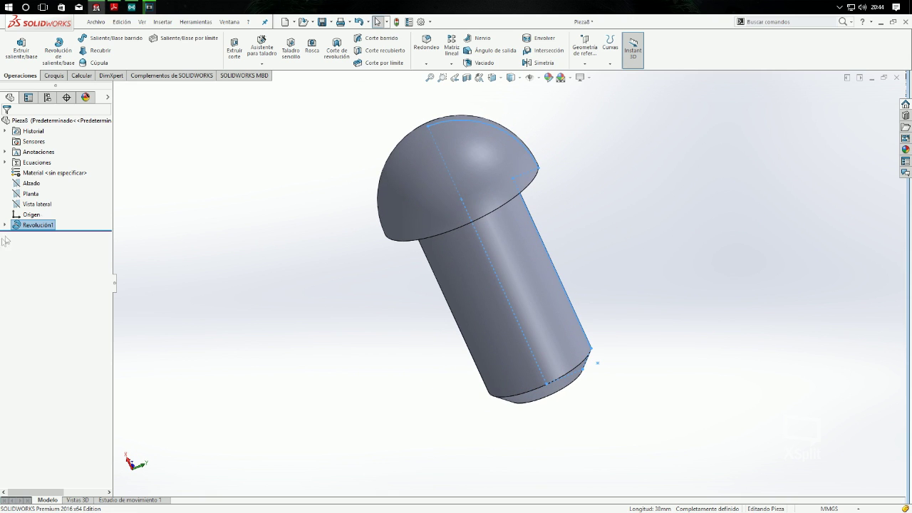
left_click(31, 183)
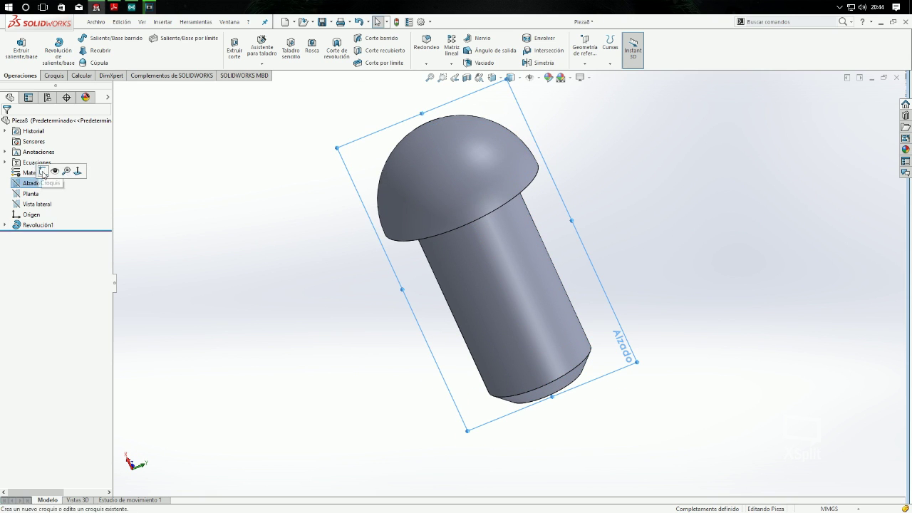
left_click(44, 171)
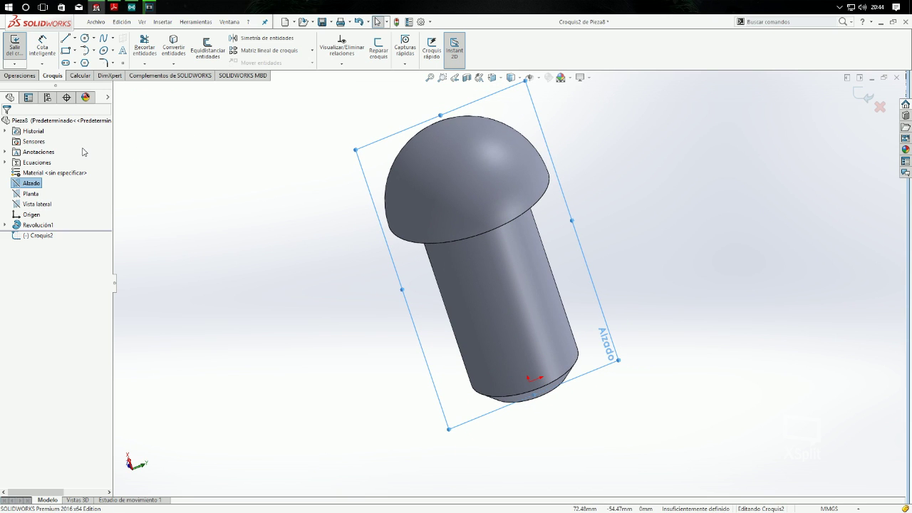
left_click(14, 47)
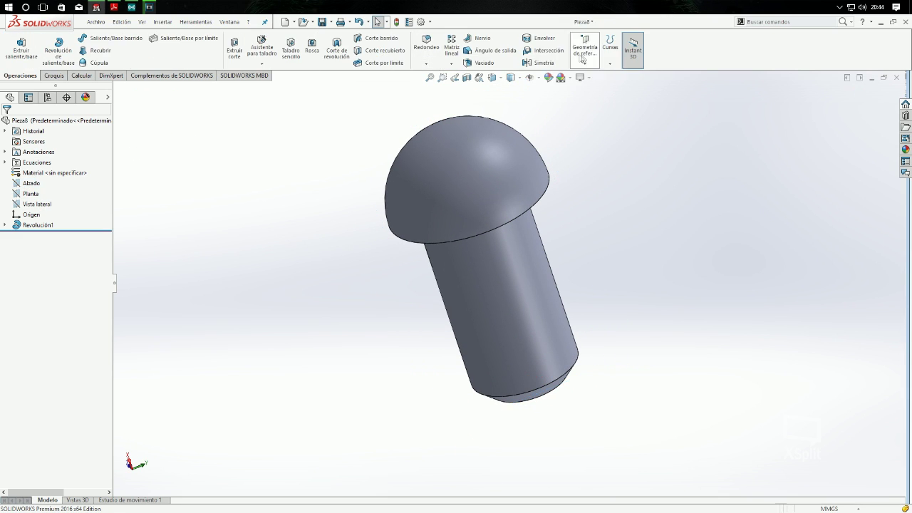
Create Plano1 parallel to the pin's end face and tangent to the domed head.
left_click(585, 63)
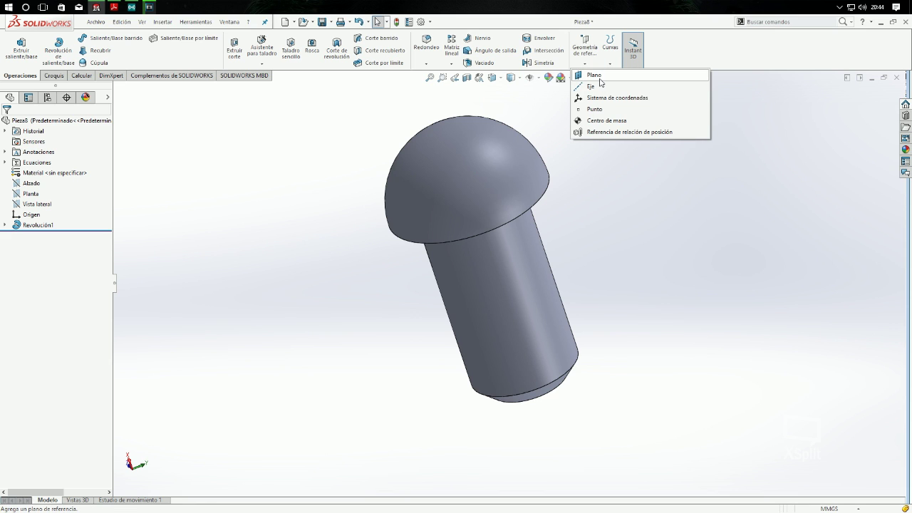
left_click(594, 74)
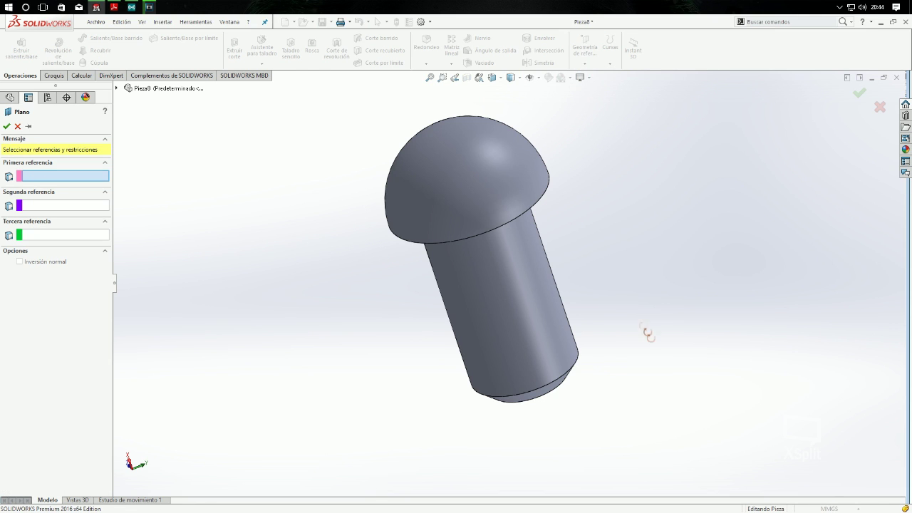
middle_click_drag(648, 333, 590, 247)
left_click(511, 356)
left_click(10, 189)
middle_click_drag(367, 148, 494, 223)
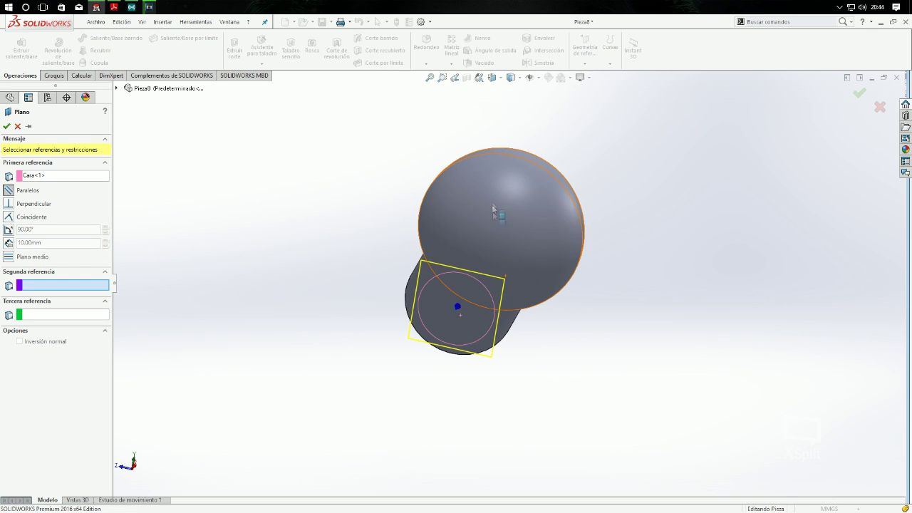
left_click(524, 188)
mouse_move(332, 314)
middle_mouse_down()
mouse_move(391, 238)
mouse_move(542, 250)
middle_mouse_up()
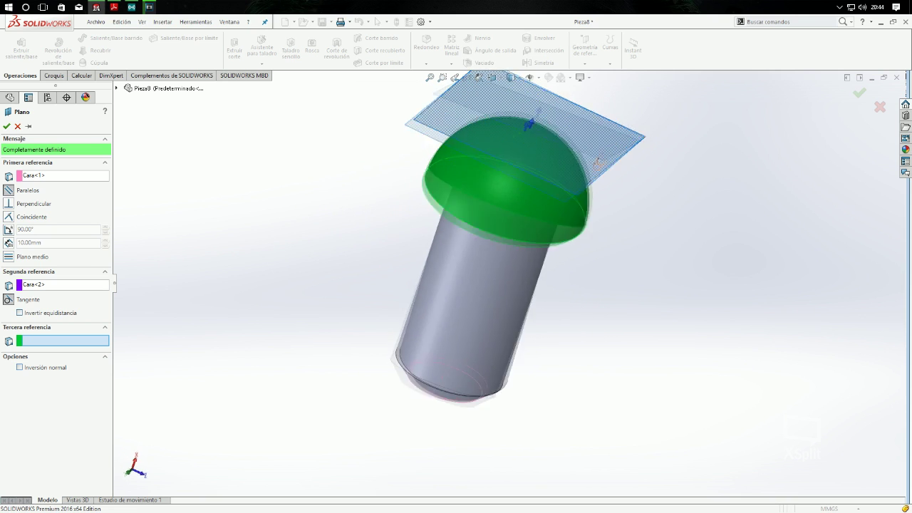
left_click(8, 126)
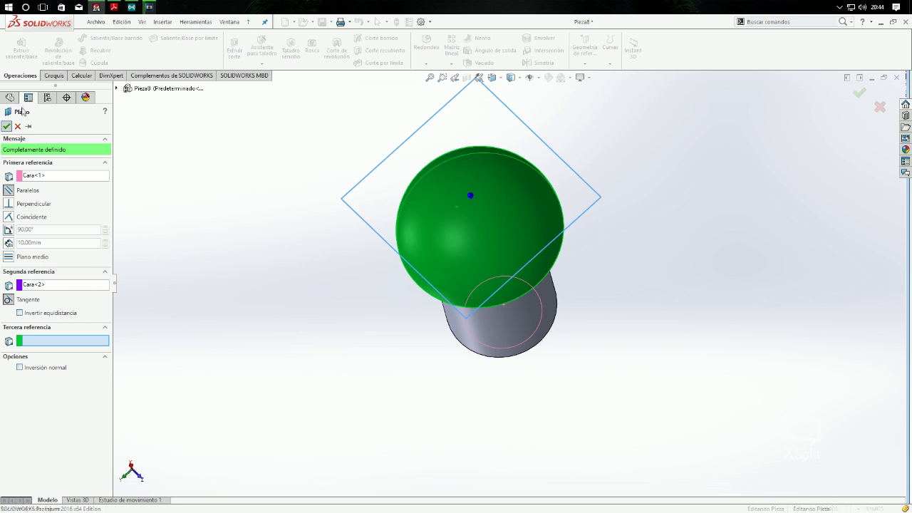
Start a new sketch on Plano1.
left_click(53, 76)
left_click(15, 46)
left_click(66, 51)
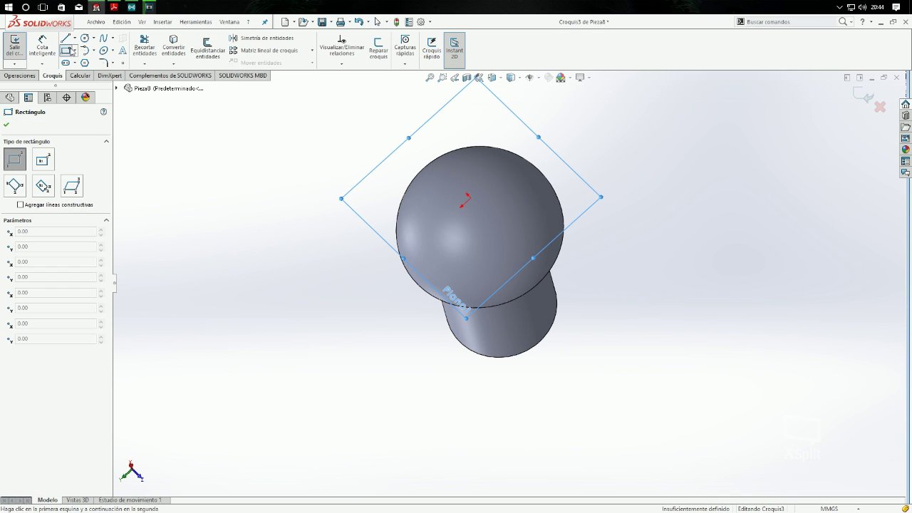
Draw a long narrow corner rectangle across the domed head, viewed normal to Plano1.
key("ctrl+8")
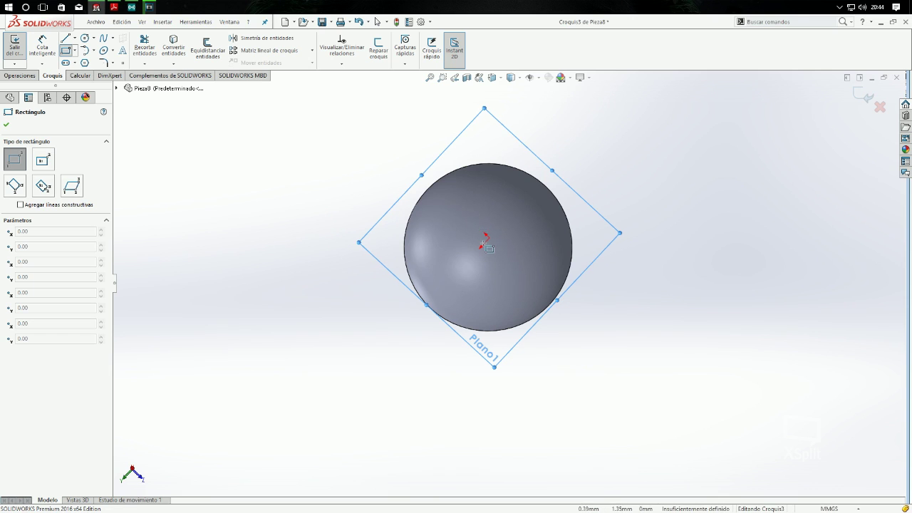
left_click(567, 335)
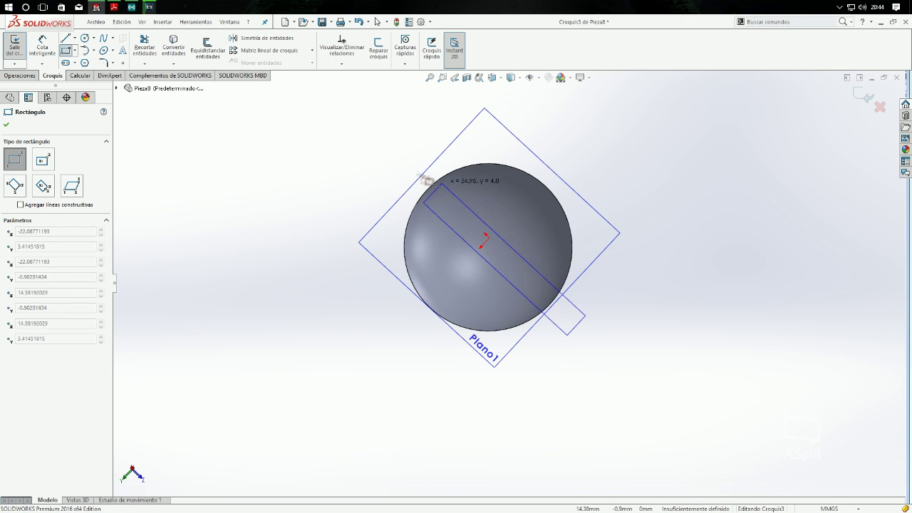
left_click(409, 134)
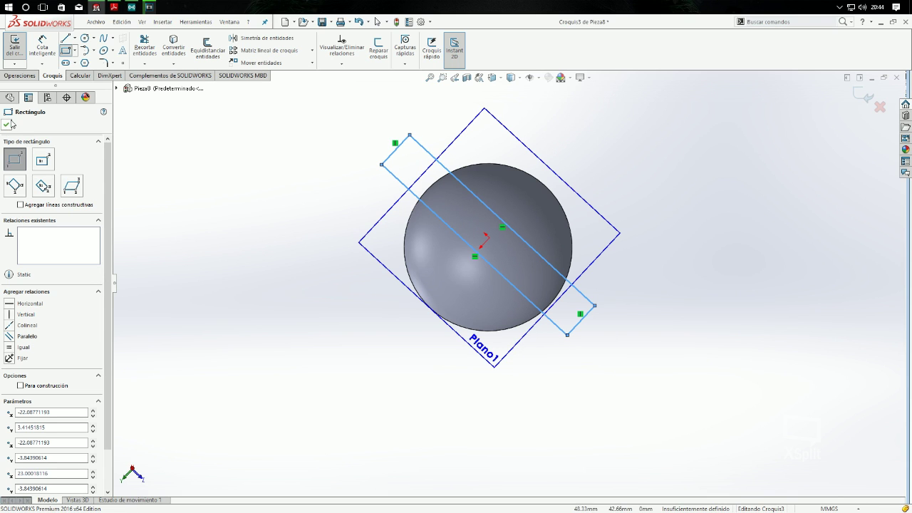
left_click(7, 124)
left_click(42, 46)
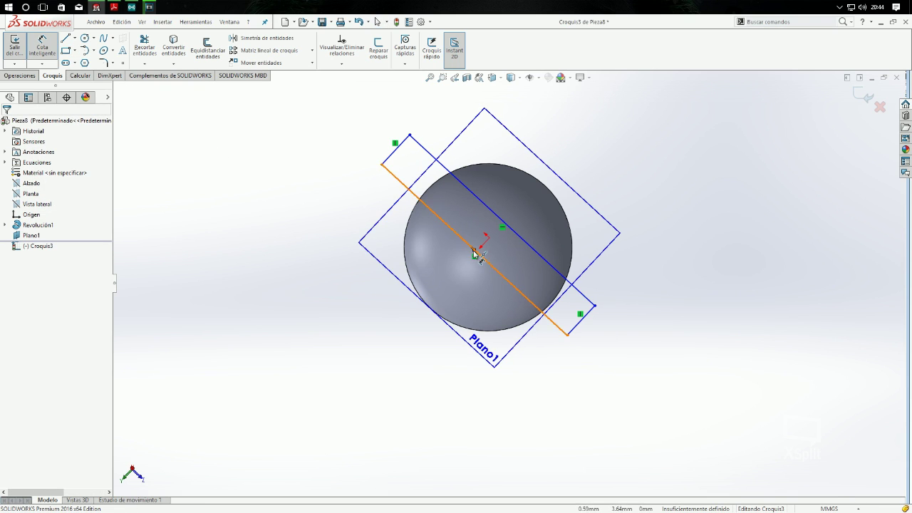
left_click(481, 248)
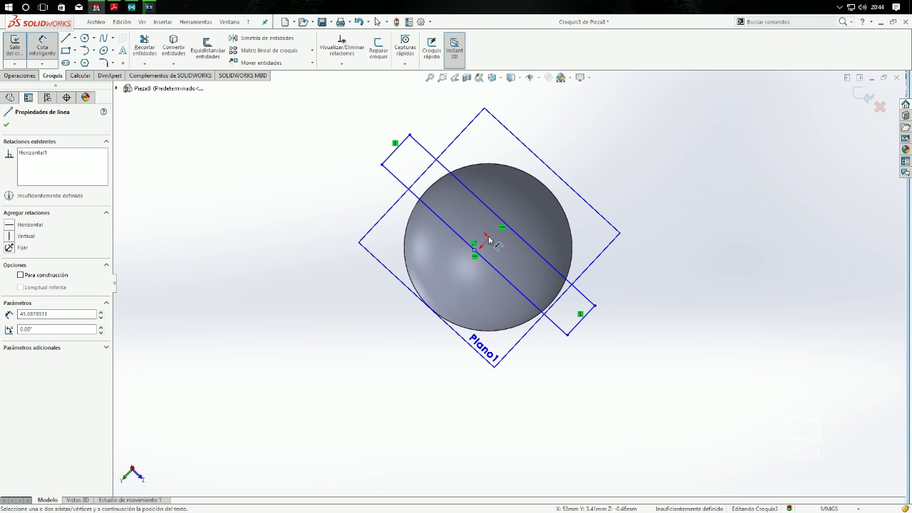
middle_click_drag(507, 261, 416, 189)
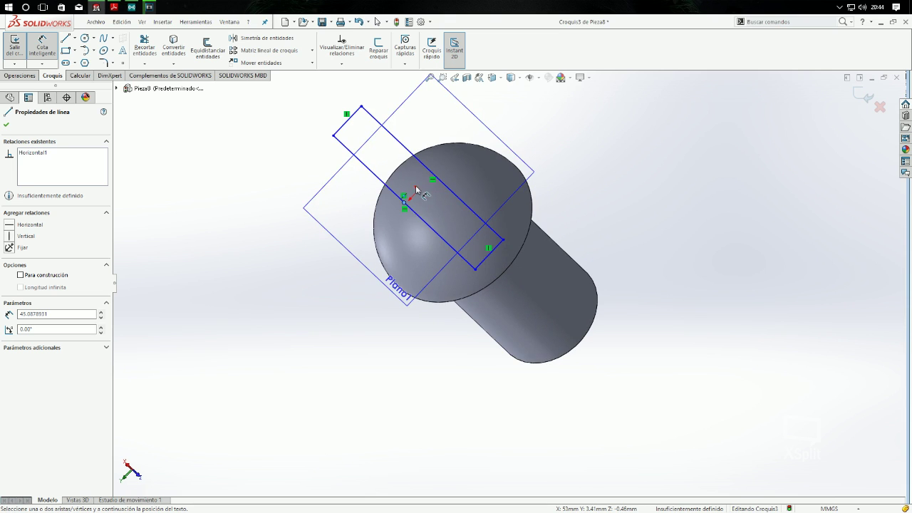
key("Escape")
key("Escape")
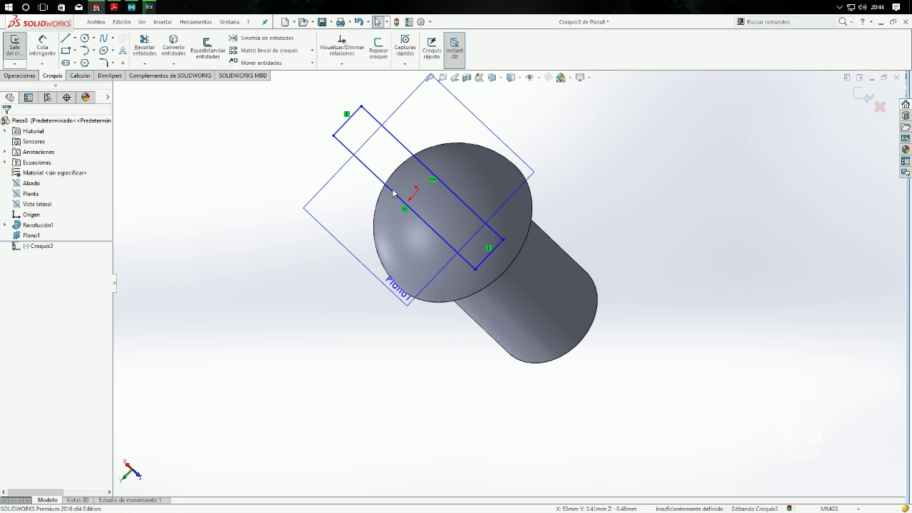
Add a centerline from the sketch origin along the rectangle and begin dimensioning its edge.
left_click(415, 191)
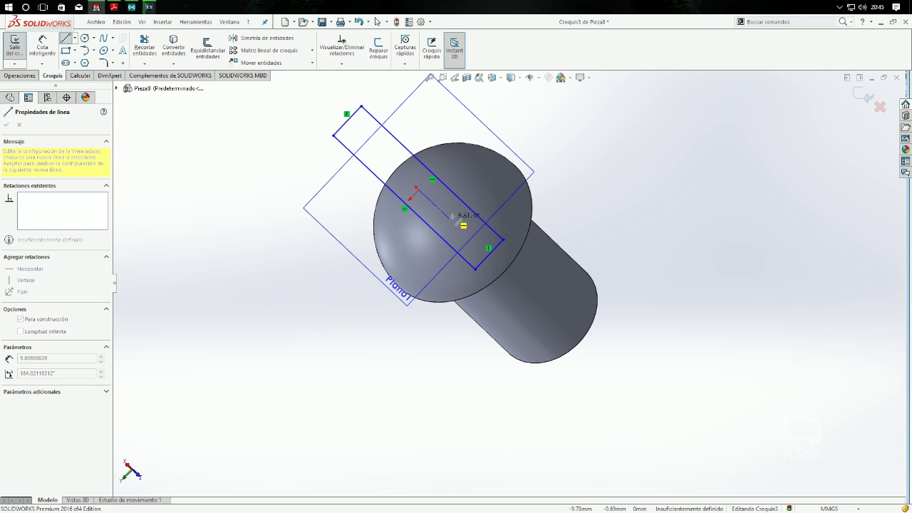
left_click(450, 219)
key("Escape")
key("Escape")
left_click(40, 47)
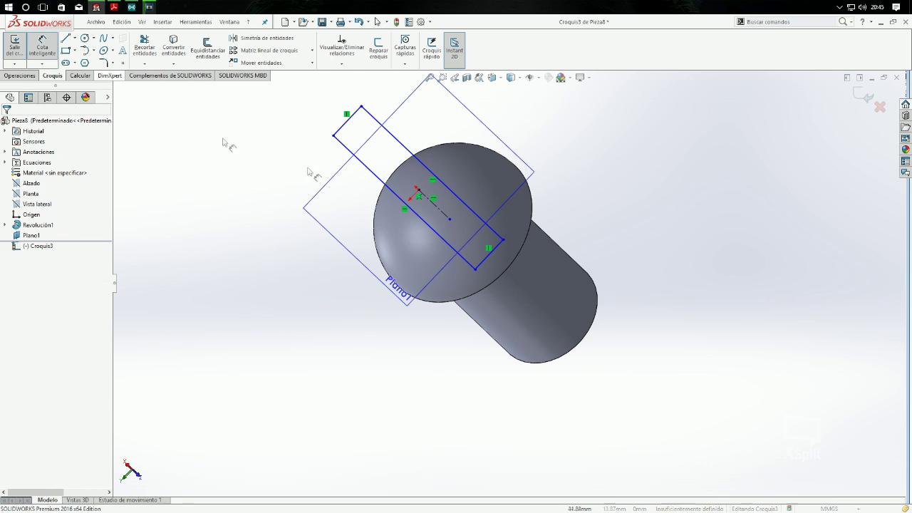
left_click(436, 208)
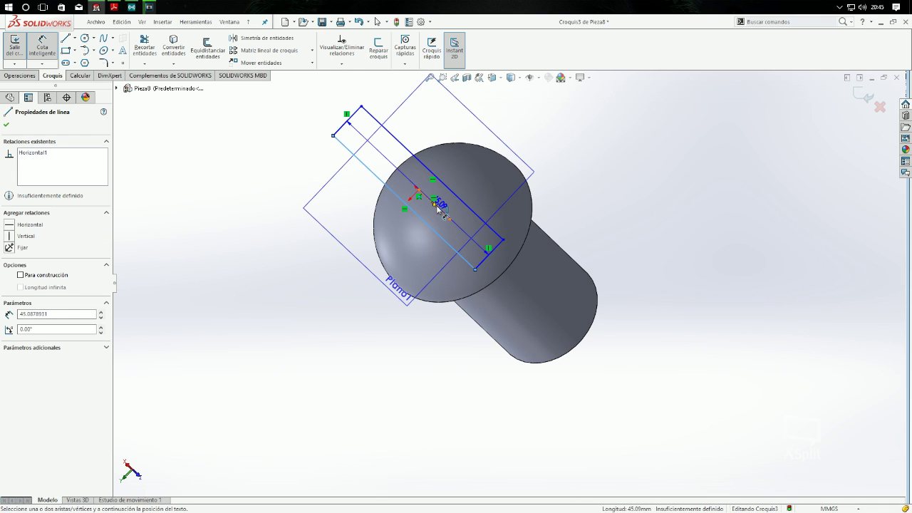
Dimension the slot rectangle 2 mm from the centerline and 4 mm across its short end.
left_click(502, 303)
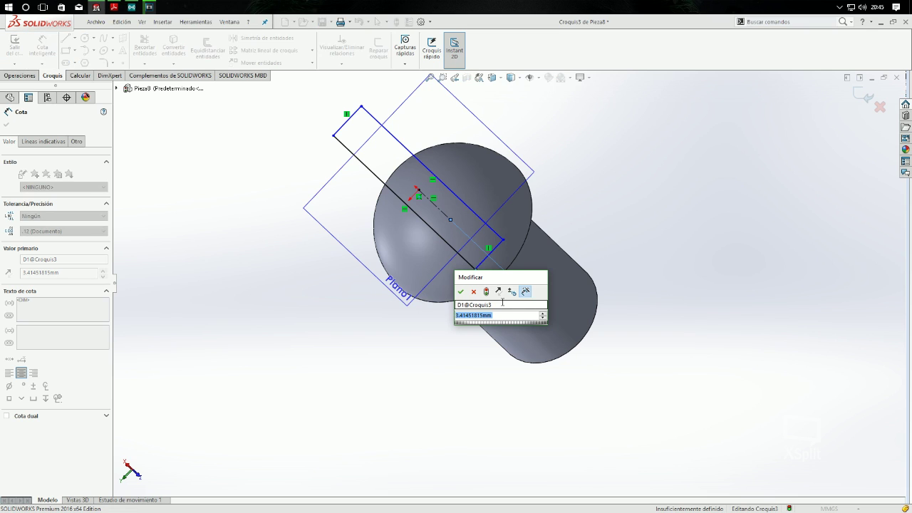
type("2")
key("Return")
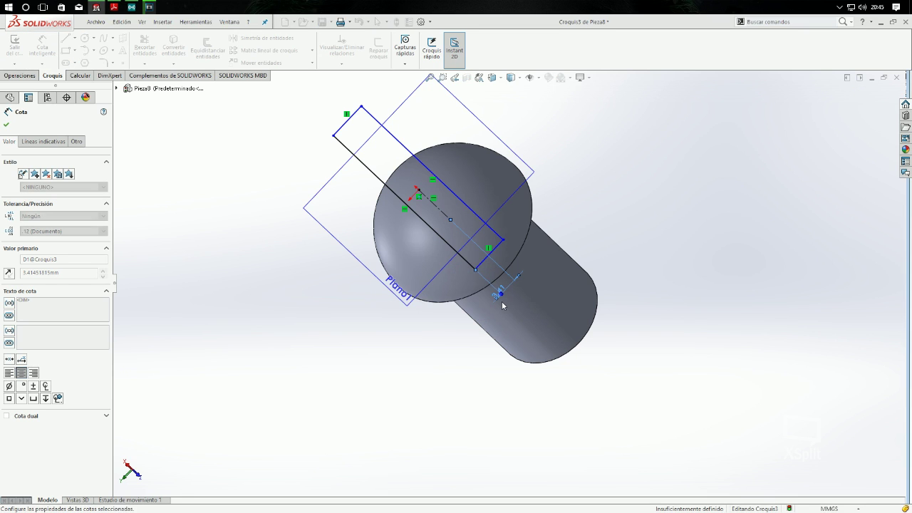
left_click(340, 127)
left_click(350, 114)
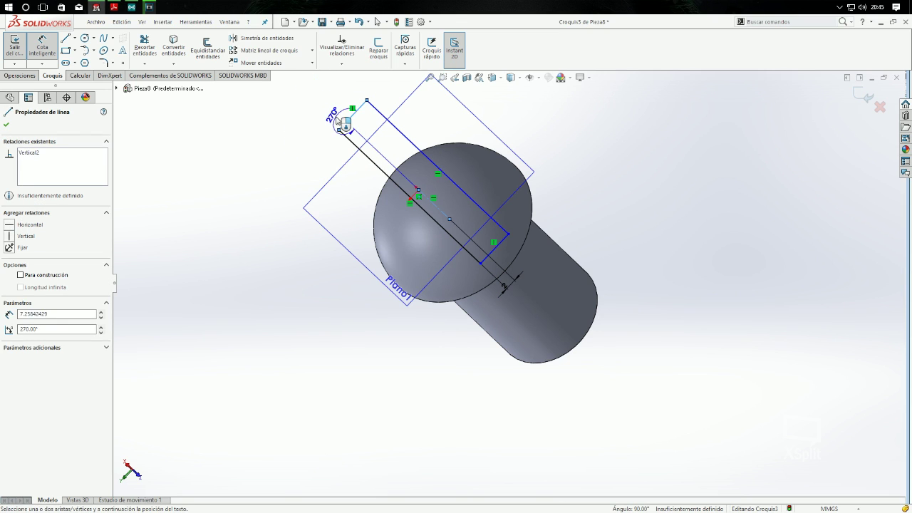
left_click(341, 112)
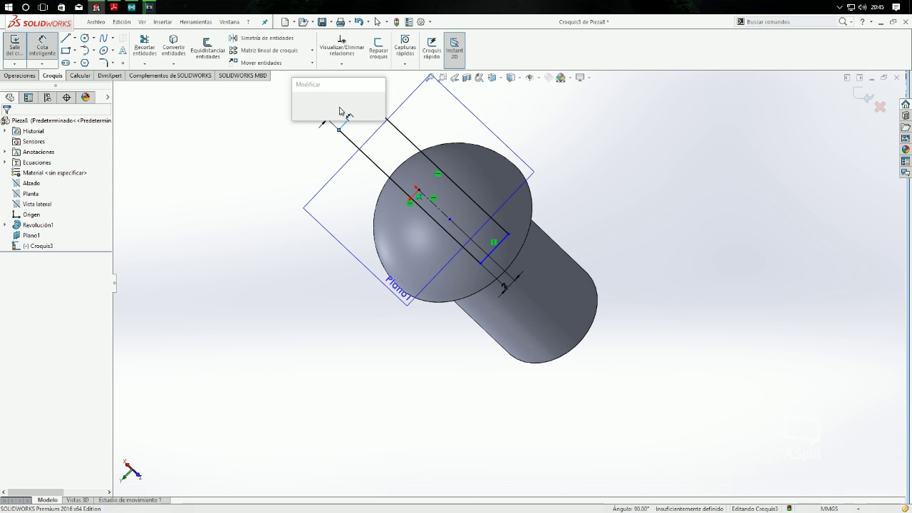
type("4")
left_click(298, 100)
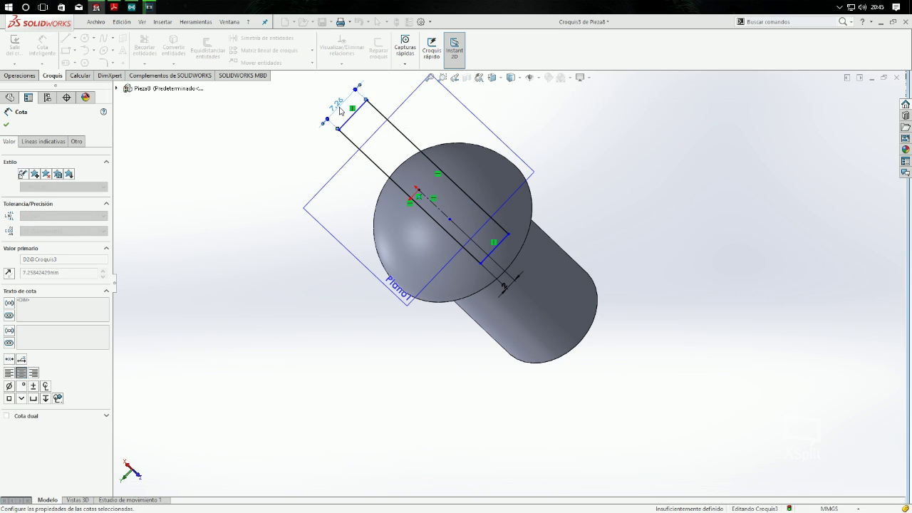
mouse_move(321, 240)
middle_mouse_down()
mouse_move(377, 146)
mouse_move(338, 373)
mouse_move(349, 343)
mouse_move(342, 335)
middle_mouse_up()
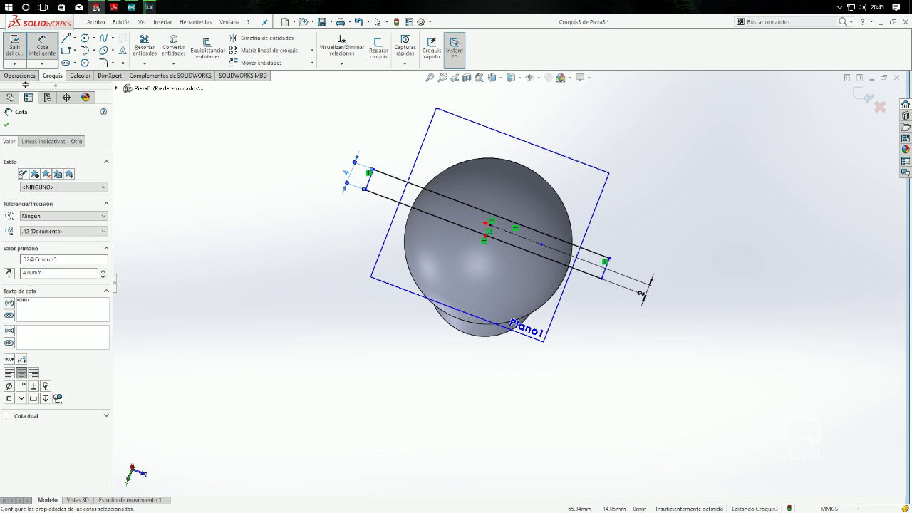
left_click(24, 78)
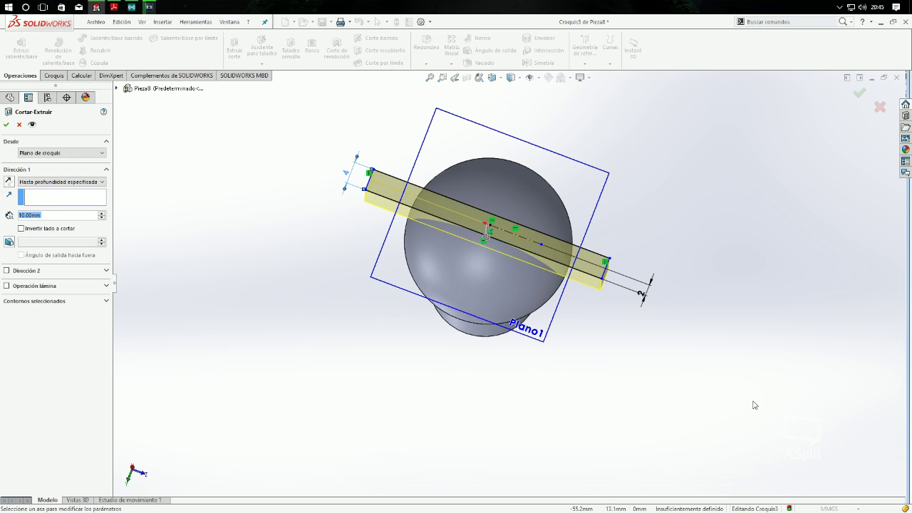
Cut-extrude the slot sketch 12 mm deep into the screw's domed head.
middle_click_drag(632, 319, 662, 330)
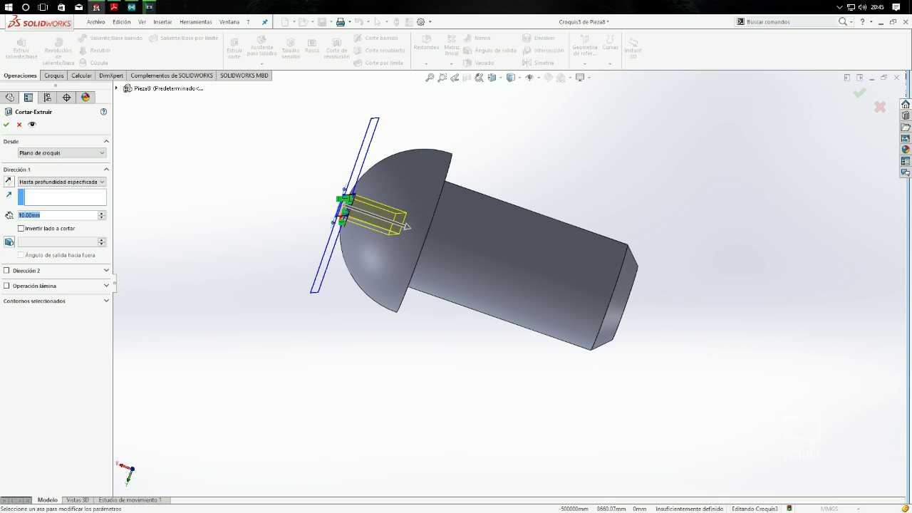
type("12")
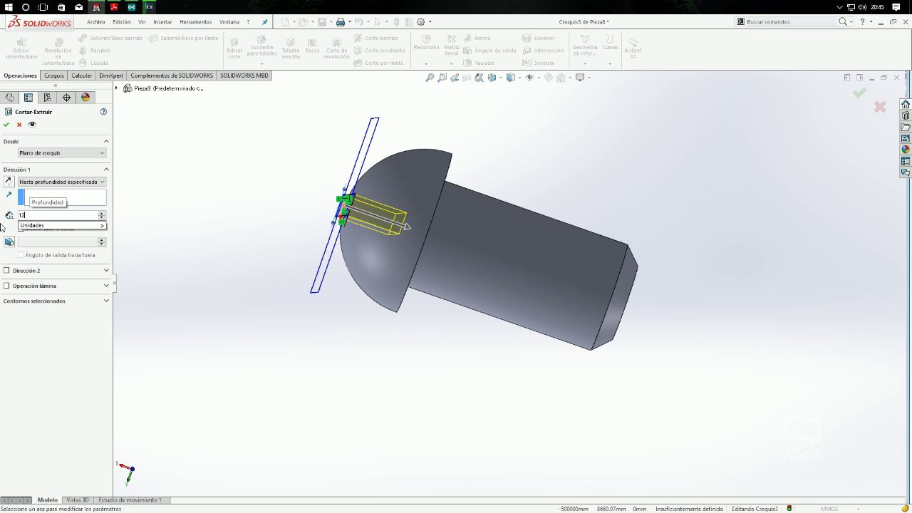
key("Return")
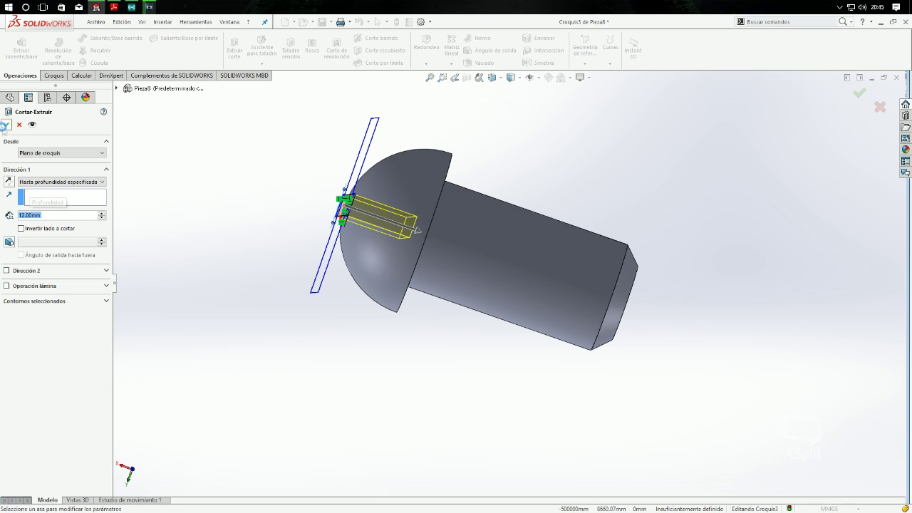
left_click(6, 124)
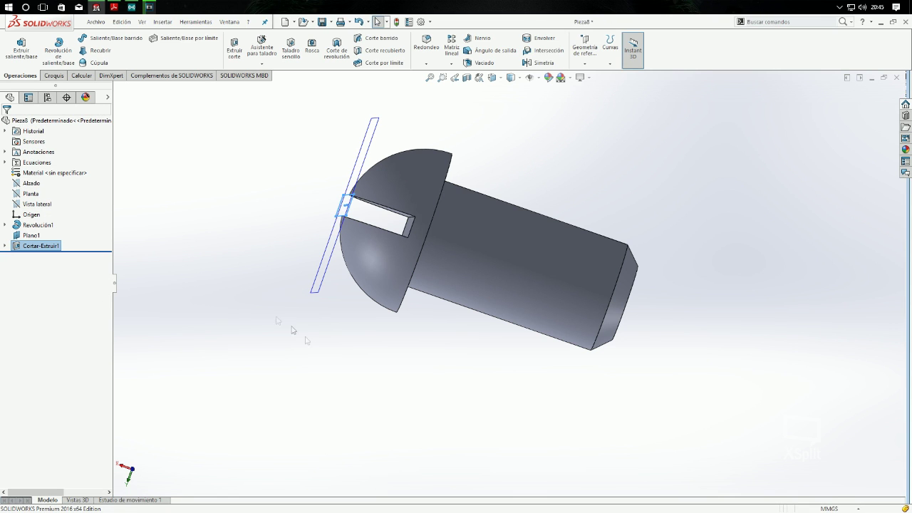
middle_click_drag(292, 330, 508, 322)
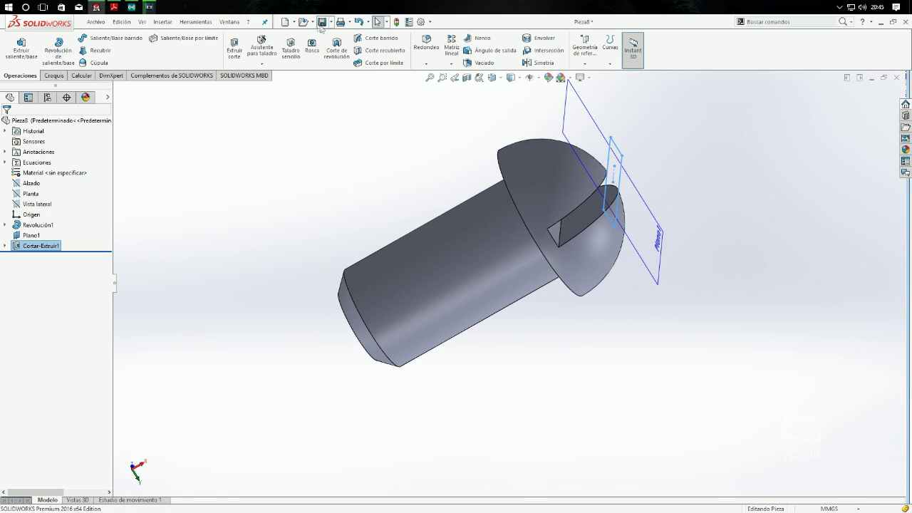
left_click(331, 22)
Save the slotted screw under the new name tornillo and close the part window.
left_click(349, 44)
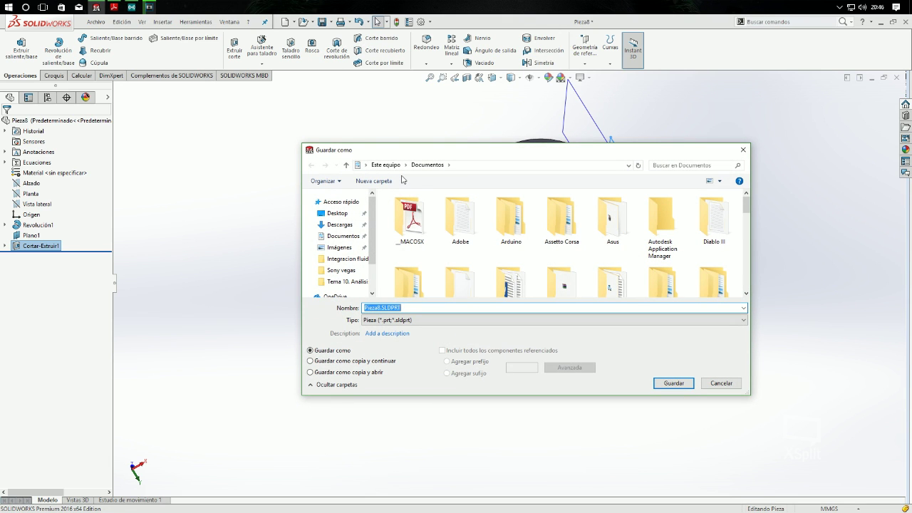
type("Mo")
key("BackSpace")
key("BackSpace")
key("BackSpace")
type("tor")
type("o")
key("Return")
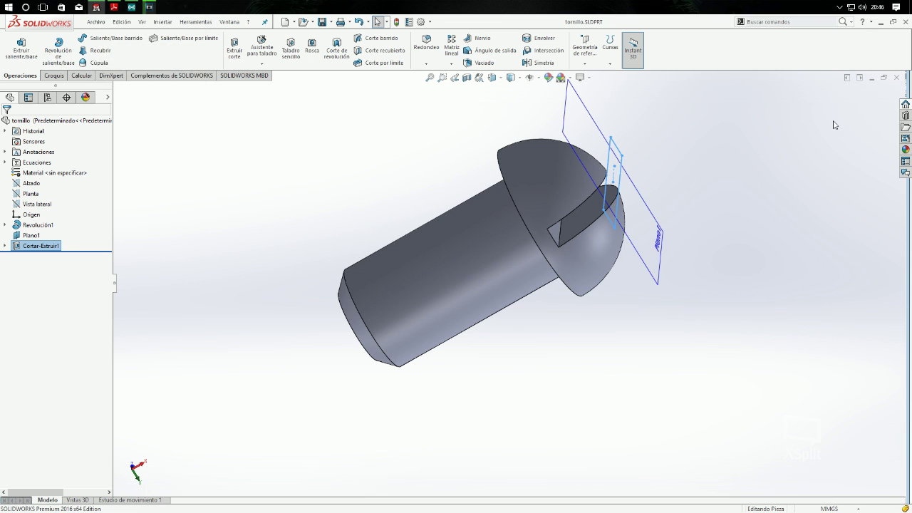
left_click(895, 78)
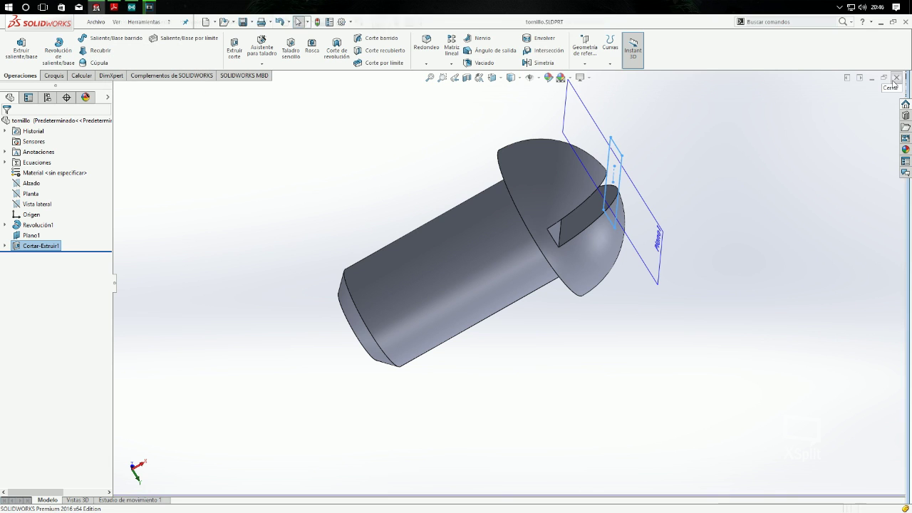
Create a new Ensamblaje (assembly) document.
left_click(207, 25)
left_click(329, 251)
left_click(374, 382)
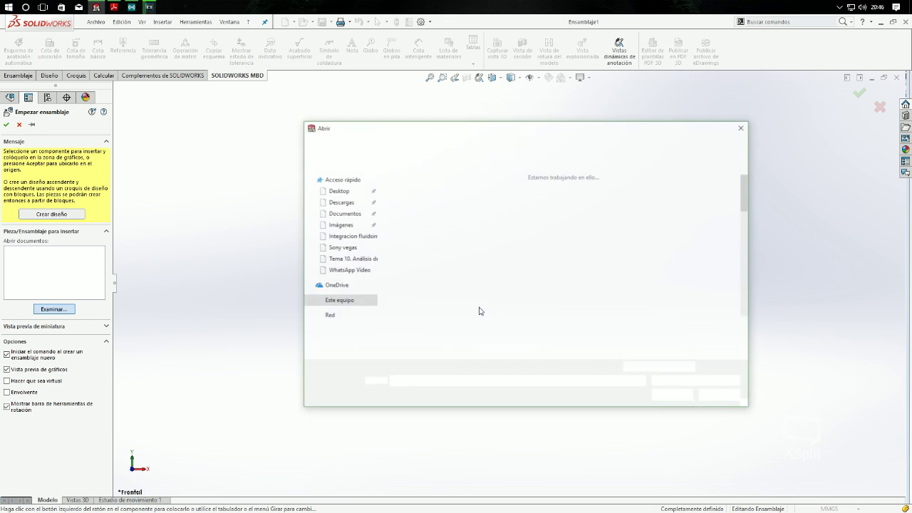
Insert mariposa.SLDPRT as the fixed first component of the assembly.
left_click_drag(746, 185, 768, 265)
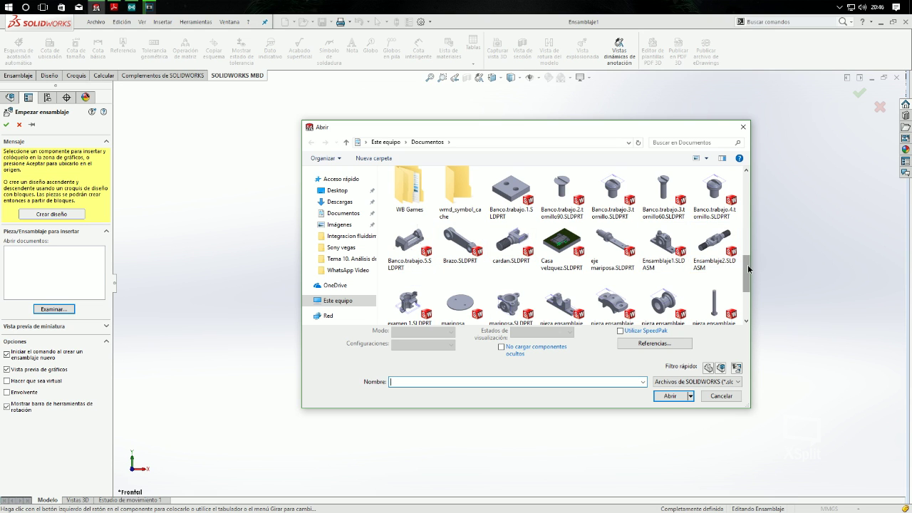
scroll(748, 268, "down", 2)
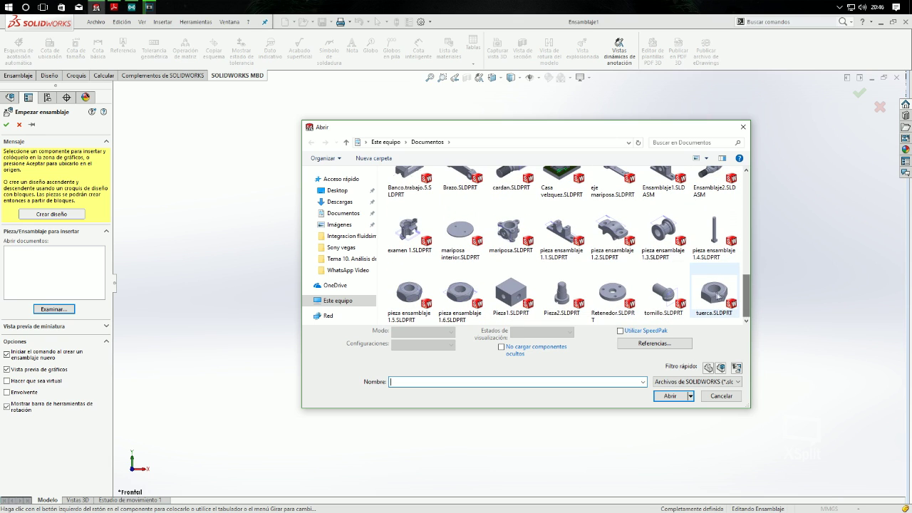
left_click(511, 230)
left_click(669, 395)
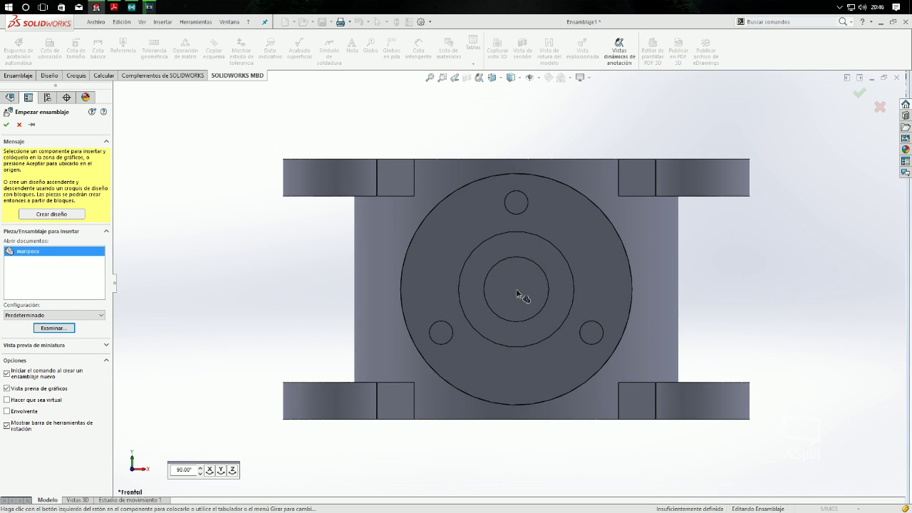
left_click(517, 290)
middle_click_drag(638, 314, 684, 293)
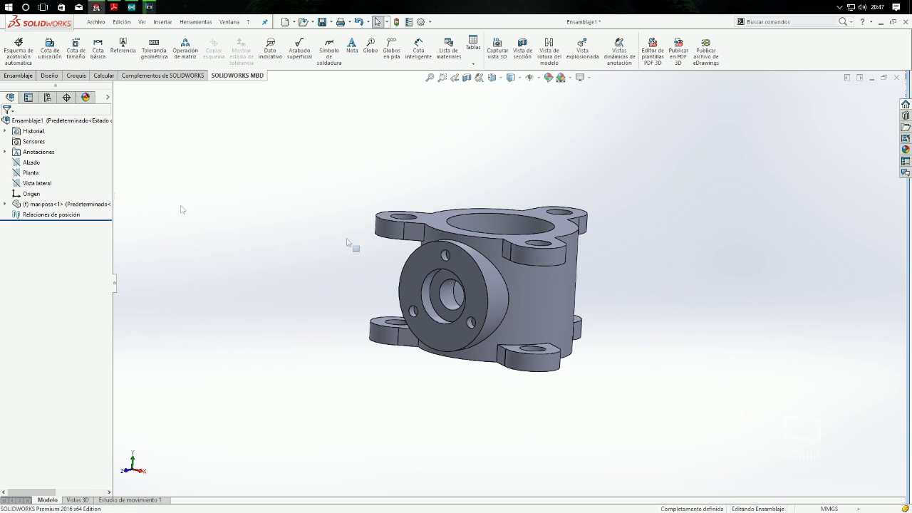
left_click(29, 77)
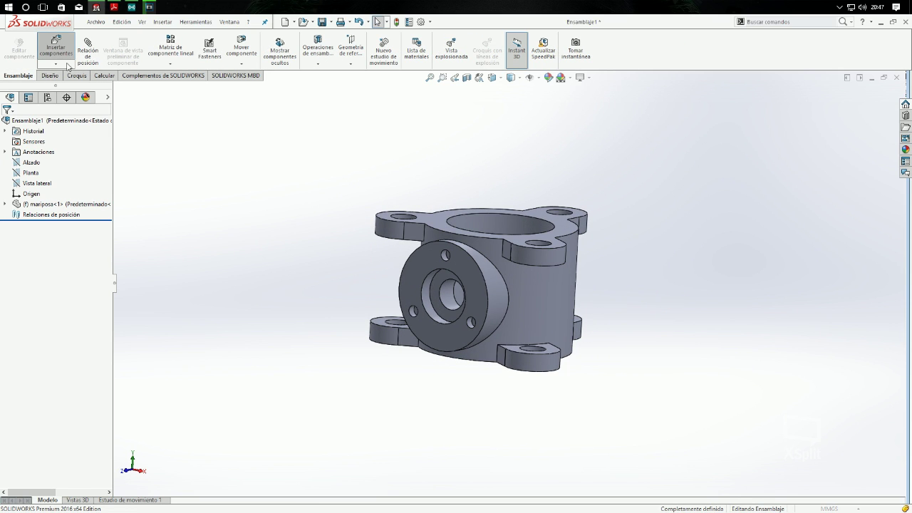
Insert the eje mariposa shaft part, placed left of the housing.
left_click(63, 51)
left_click(43, 294)
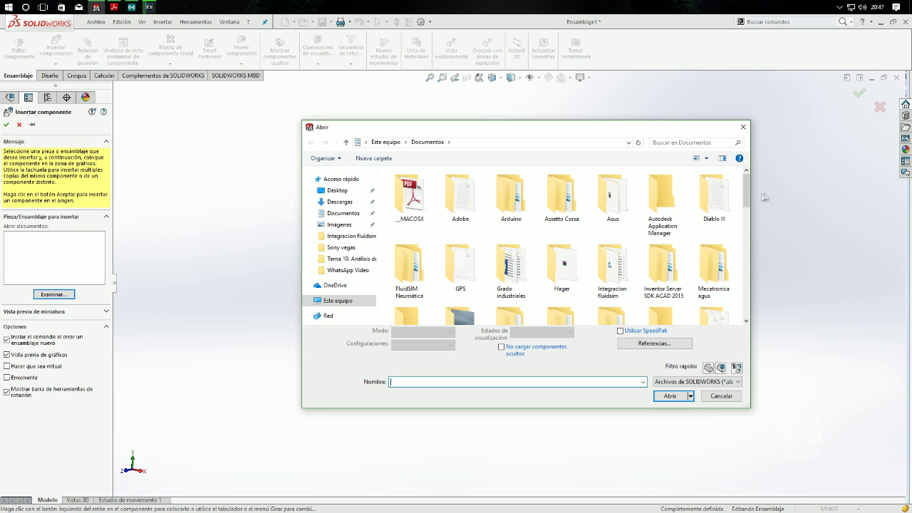
left_click_drag(746, 197, 751, 279)
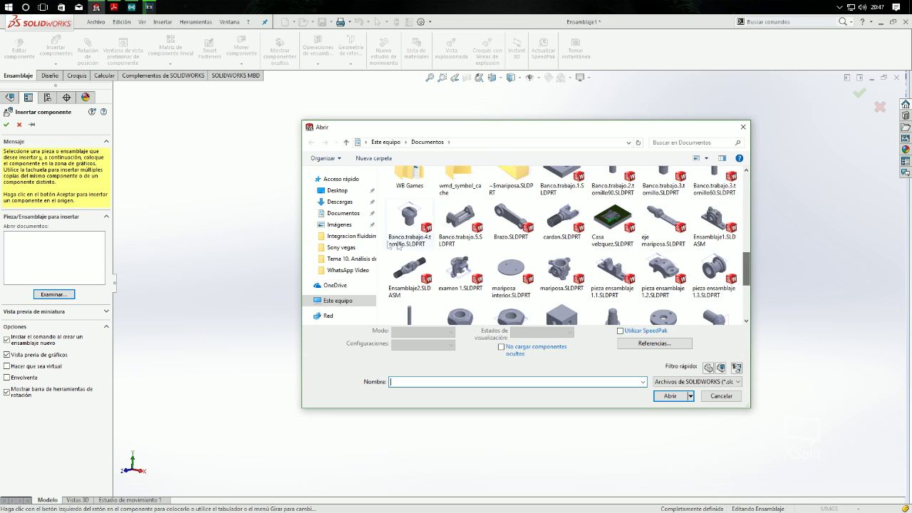
left_click(663, 221)
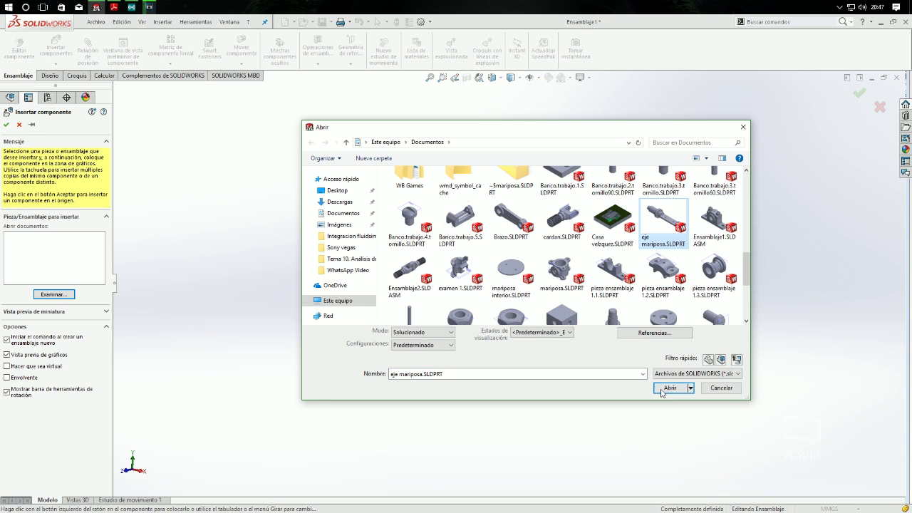
left_click(662, 391)
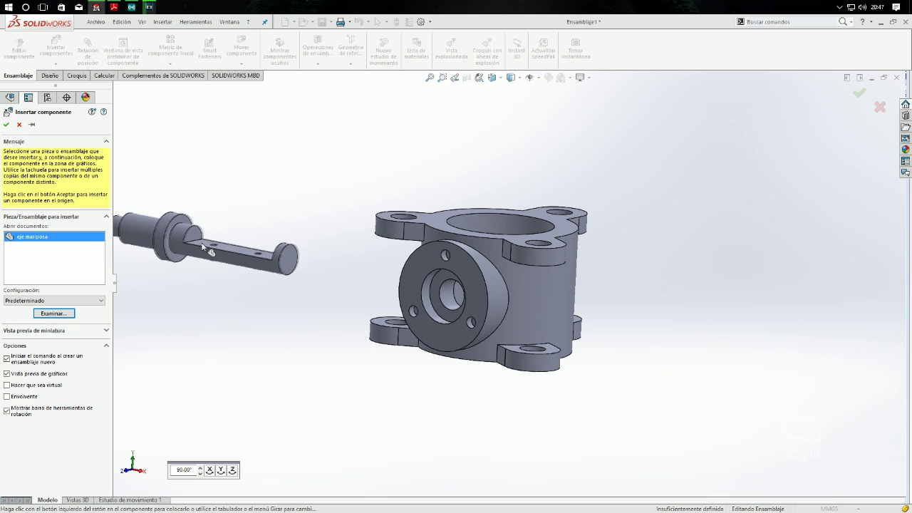
left_click(201, 242)
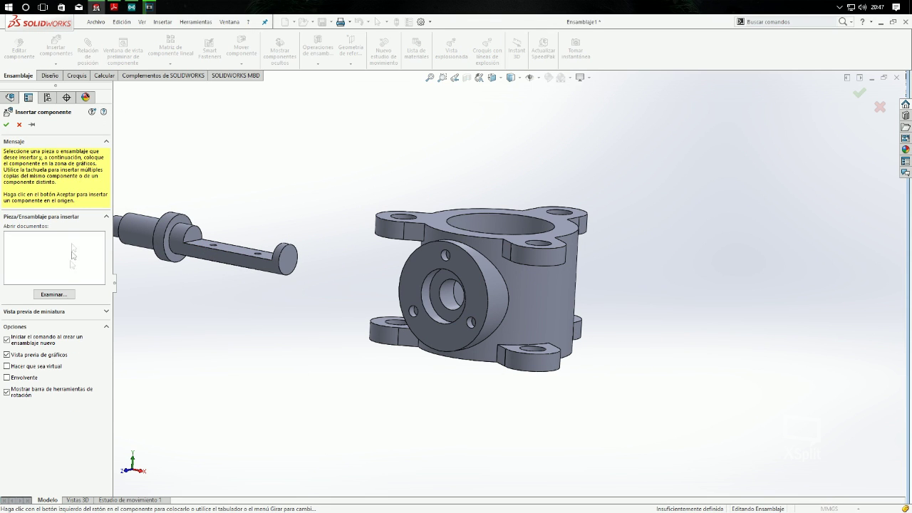
Insert the mariposa interior disc part, placed below the shaft.
left_click(67, 296)
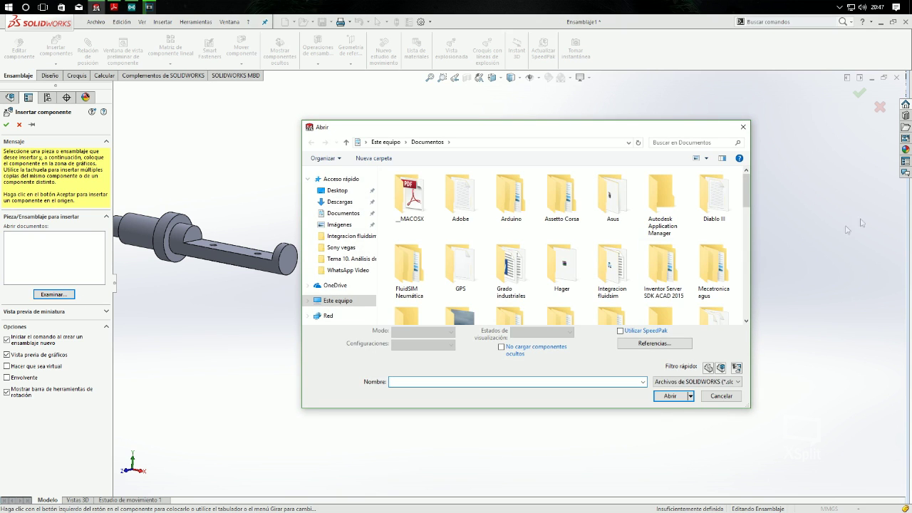
left_click_drag(746, 187, 751, 275)
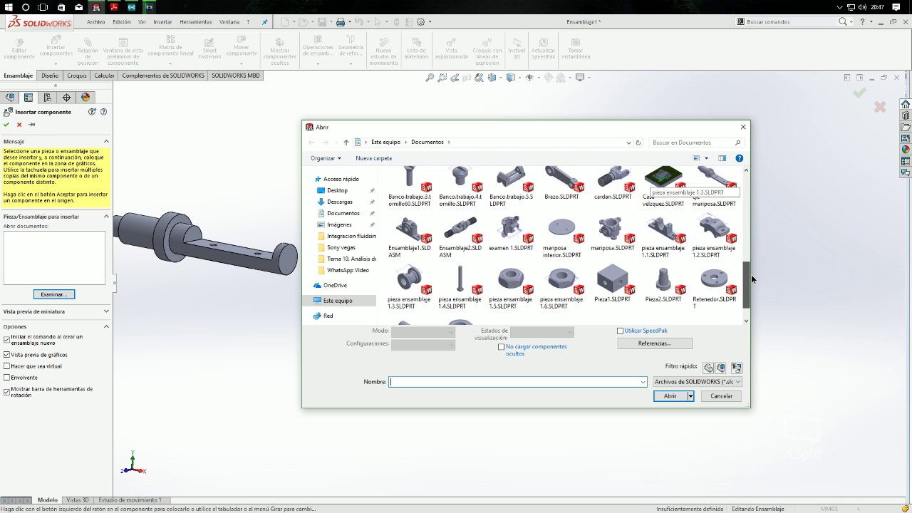
left_click(563, 232)
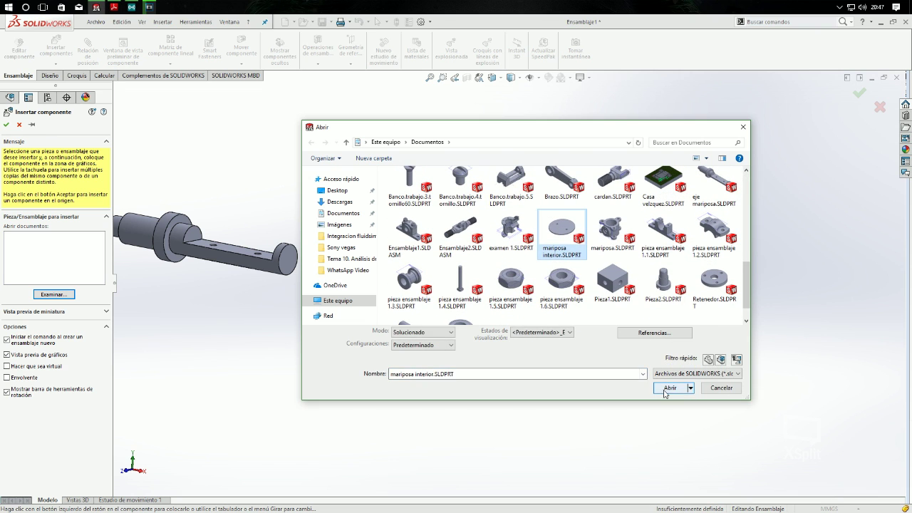
left_click(664, 389)
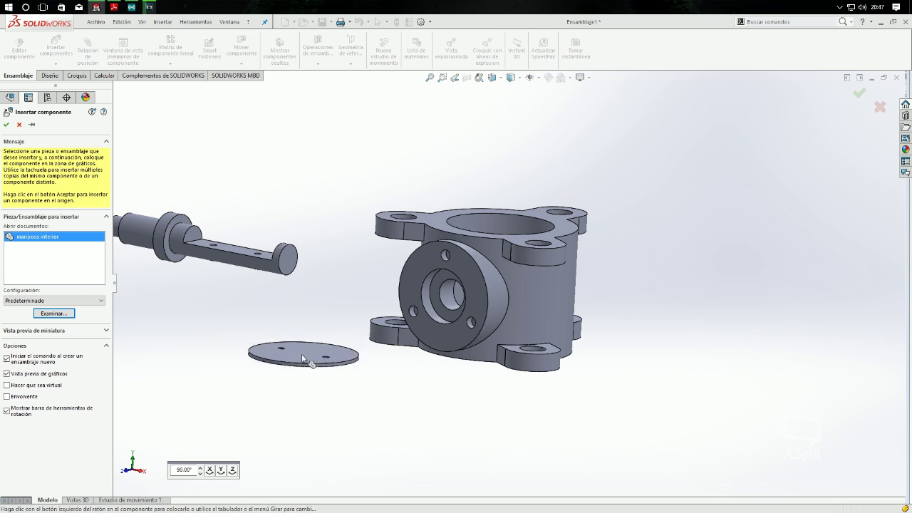
left_click(303, 358)
mouse_move(303, 240)
middle_mouse_down()
mouse_move(326, 247)
mouse_move(342, 298)
mouse_move(213, 185)
middle_mouse_up()
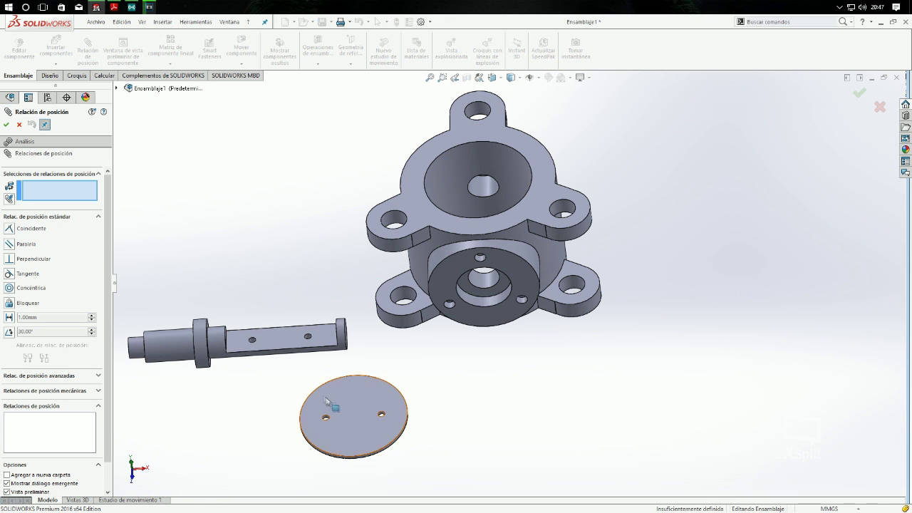
Mate a hole in the disc concentric with the matching shaft hole.
scroll(326, 417, "down", 4)
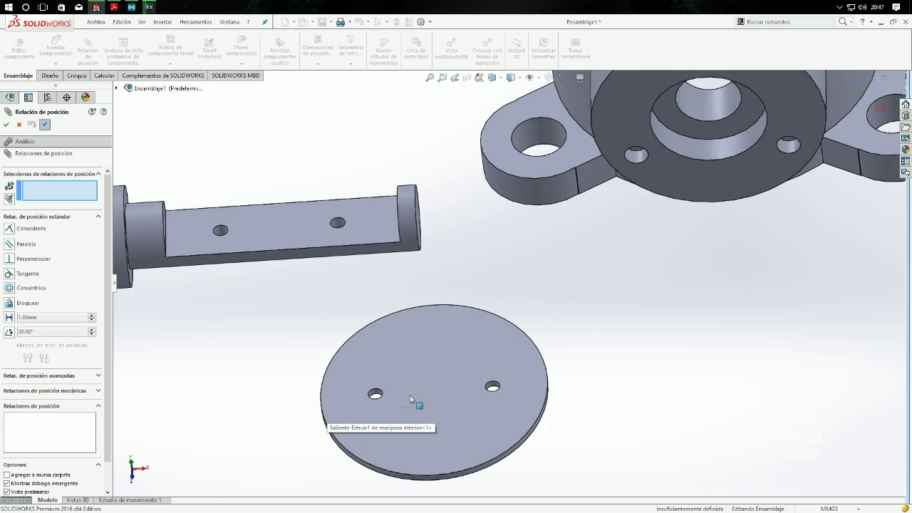
left_click(375, 396)
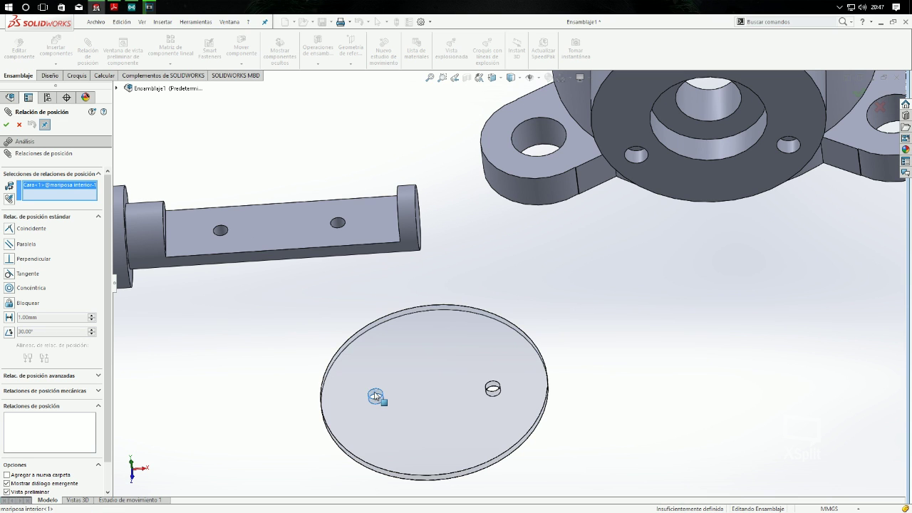
left_click(220, 231)
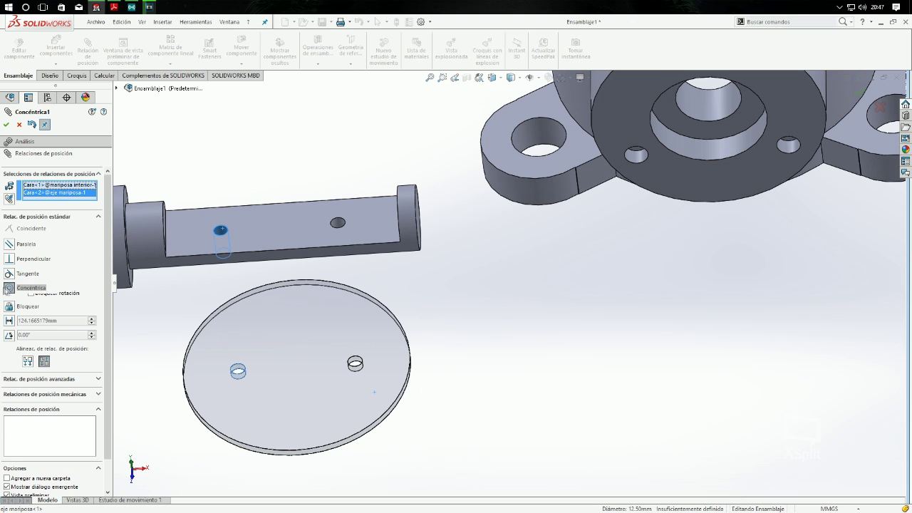
left_click(6, 125)
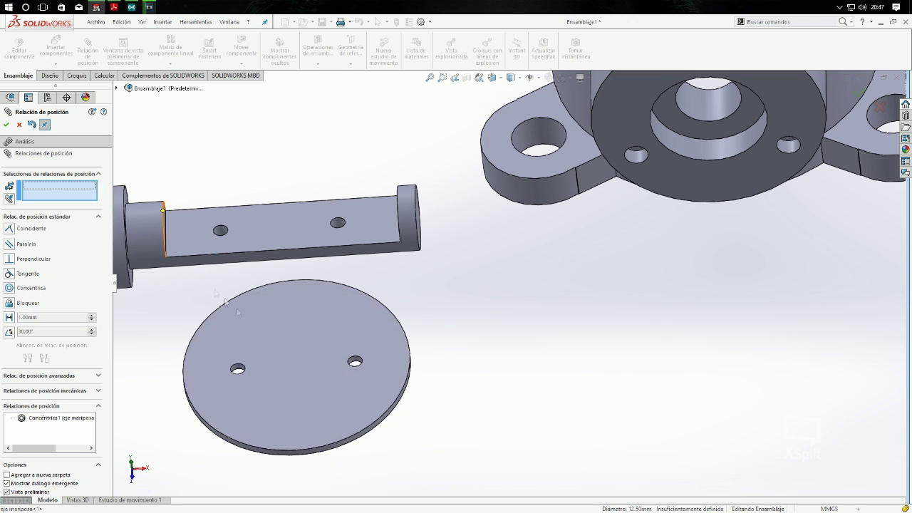
left_click(355, 361)
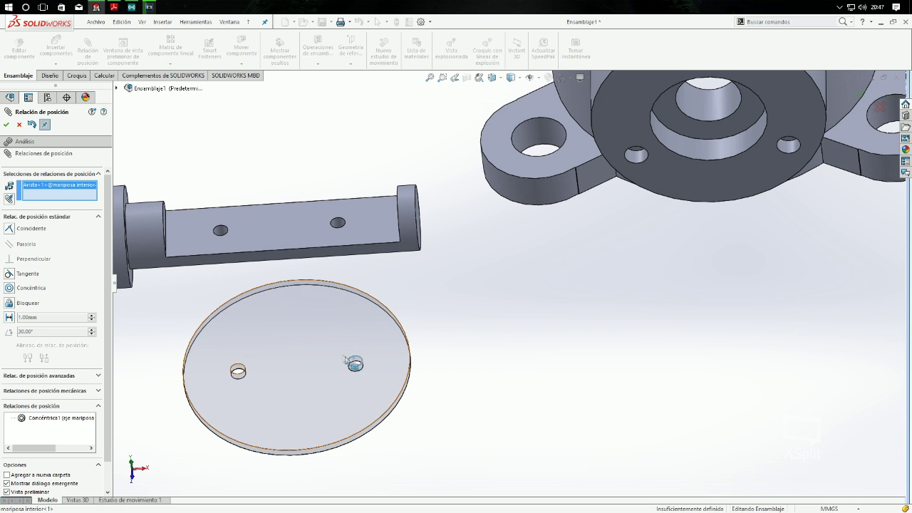
key("Escape")
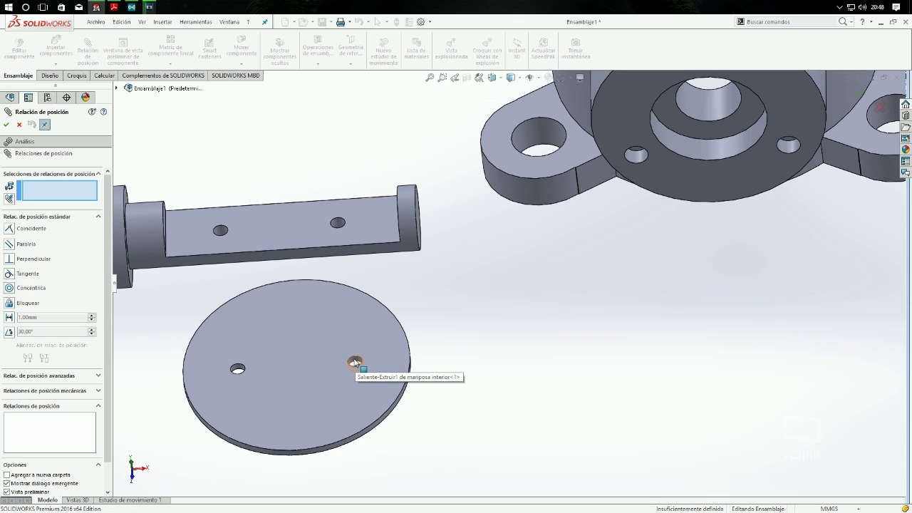
Add Concéntrica2 between the disc's small hole and the shaft hole, then select the shaft's flat face.
left_click(355, 363)
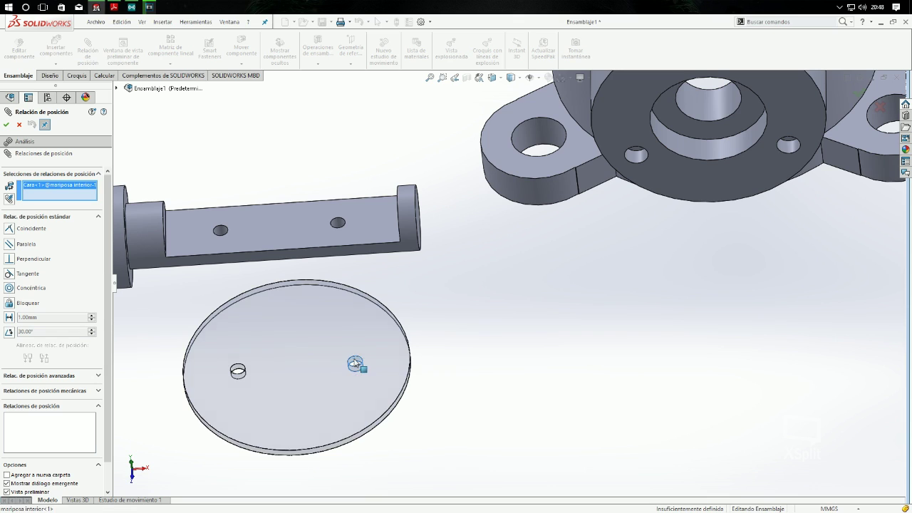
left_click(339, 224)
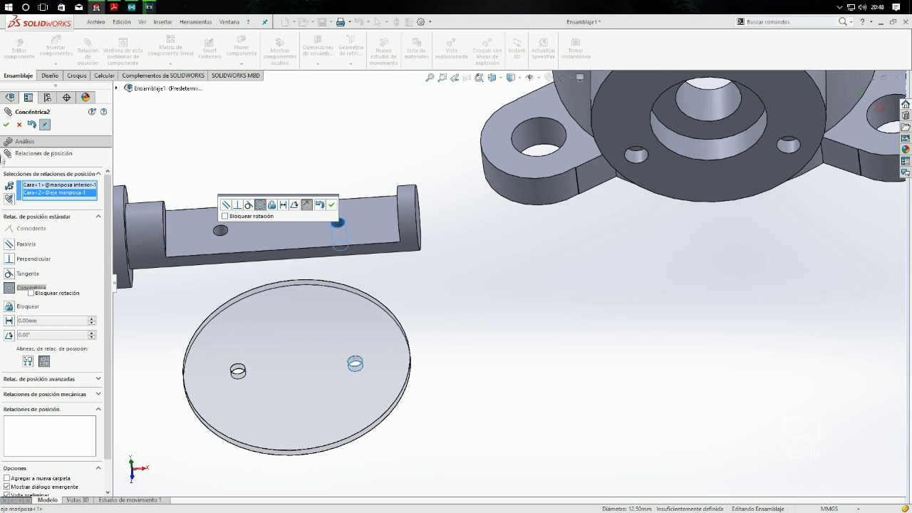
key("Return")
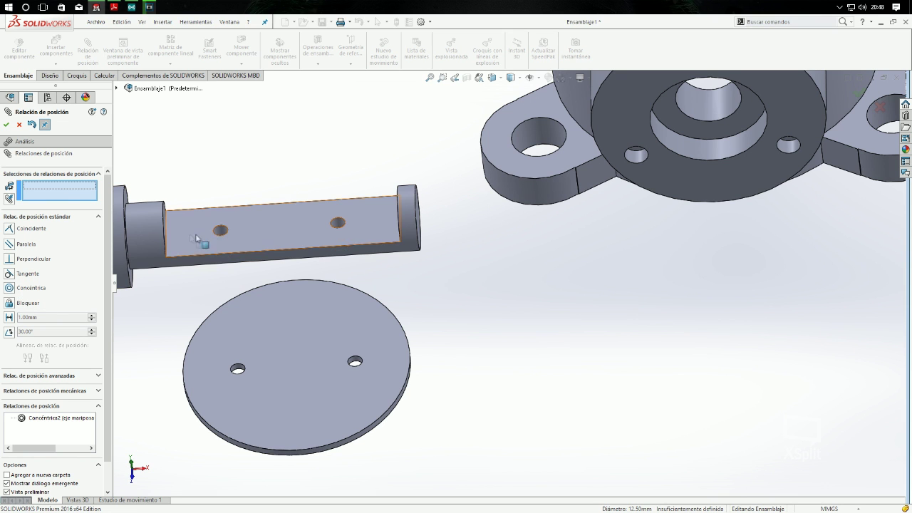
left_click(295, 235)
mouse_move(535, 431)
middle_mouse_down()
mouse_move(516, 234)
mouse_move(332, 404)
middle_mouse_up()
Mate the disc face coincident with the shaft's flat face (Coincidente1).
left_click(332, 410)
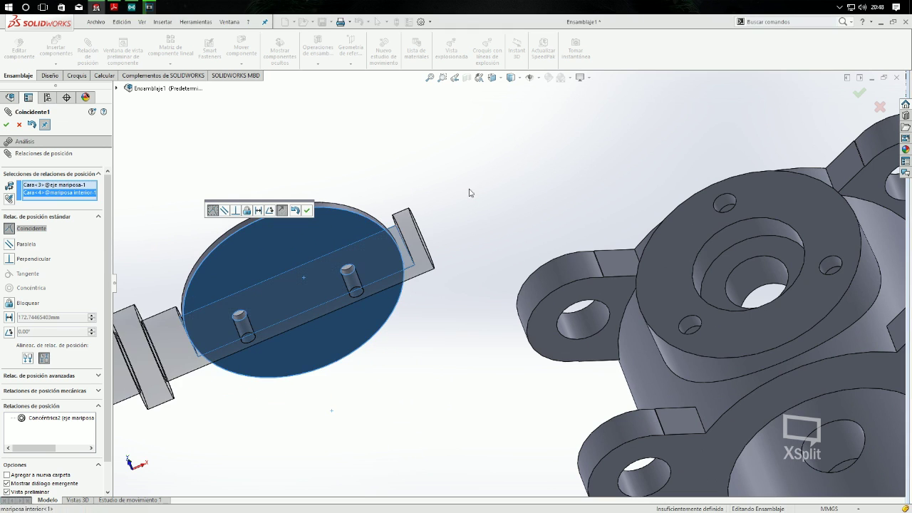
middle_click_drag(507, 265, 467, 352)
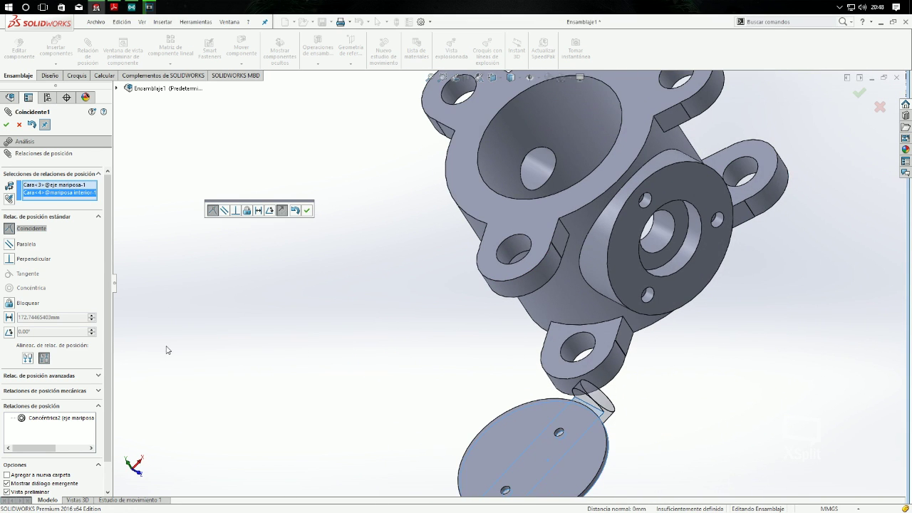
middle_click_drag(217, 346, 75, 325)
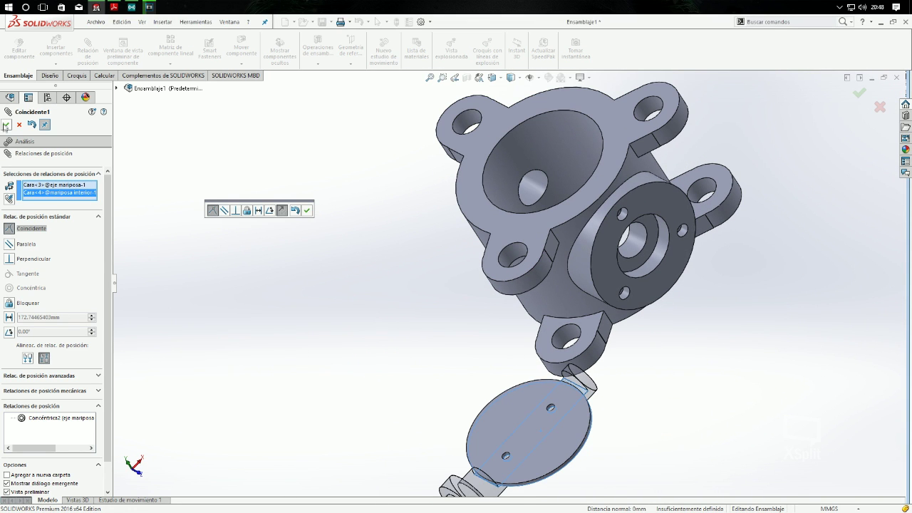
left_click(7, 124)
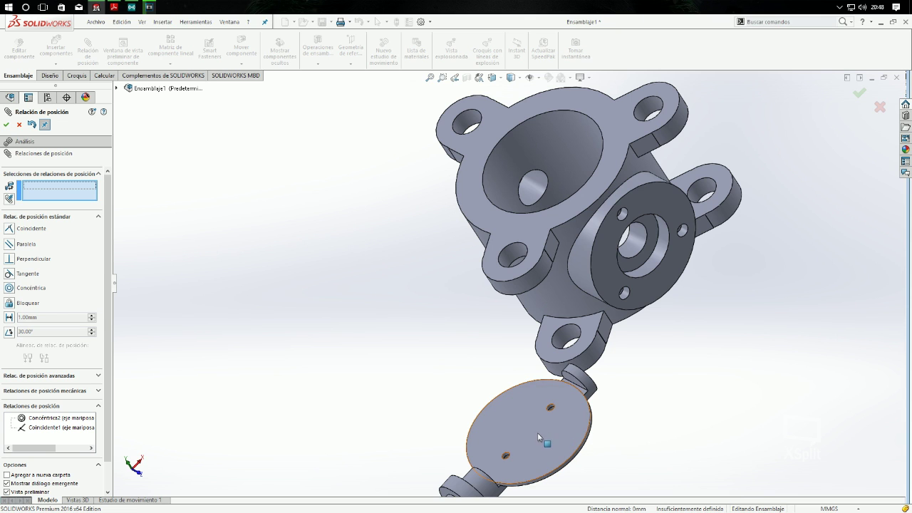
Make the shaft concentric with the housing bore, flipping alignment so it enters (Concéntrica3).
mouse_move(618, 428)
middle_mouse_down()
mouse_move(636, 422)
mouse_move(578, 424)
middle_mouse_up()
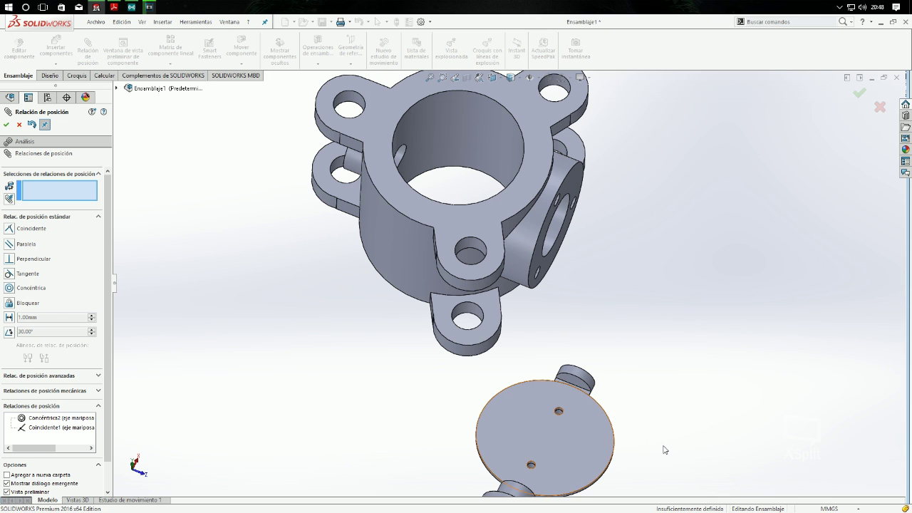
scroll(668, 440, "up", 3)
mouse_move(783, 423)
middle_mouse_down()
mouse_move(745, 397)
mouse_move(656, 393)
mouse_move(736, 438)
middle_mouse_up()
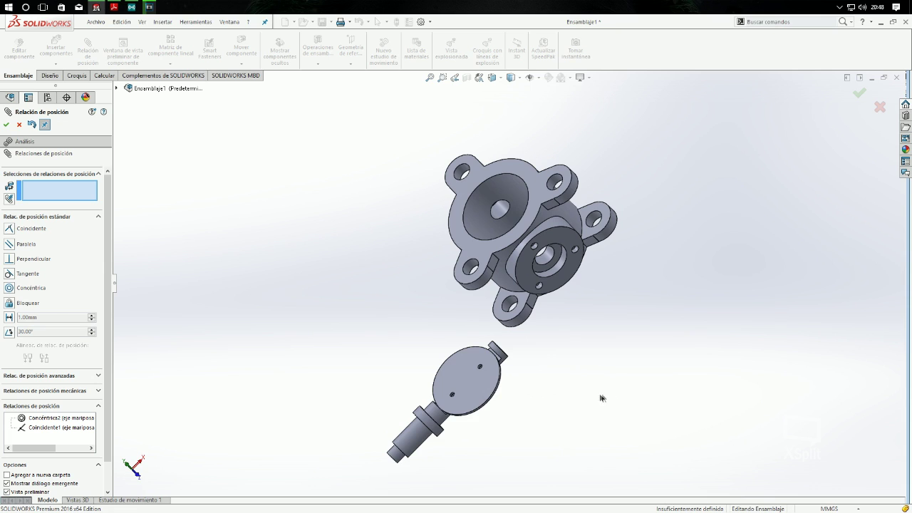
middle_click_drag(600, 398, 513, 345)
middle_click_drag(672, 347, 654, 371)
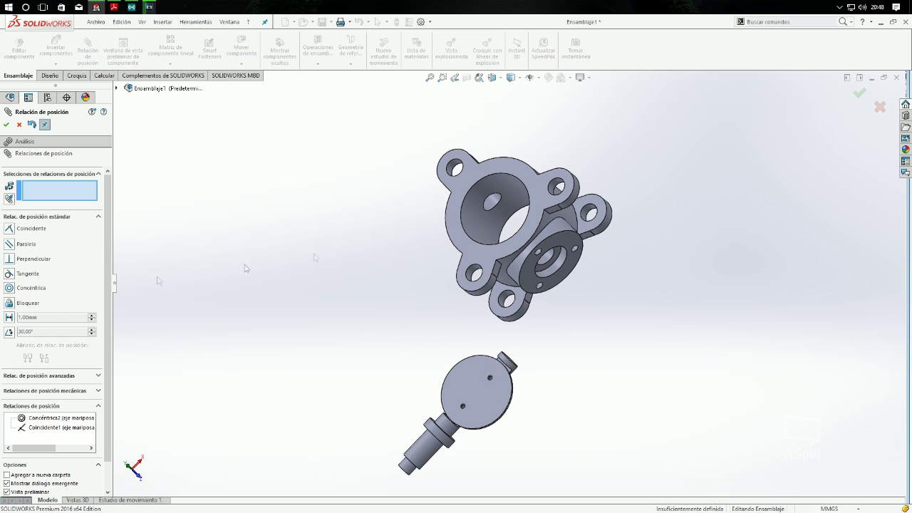
left_click(510, 369)
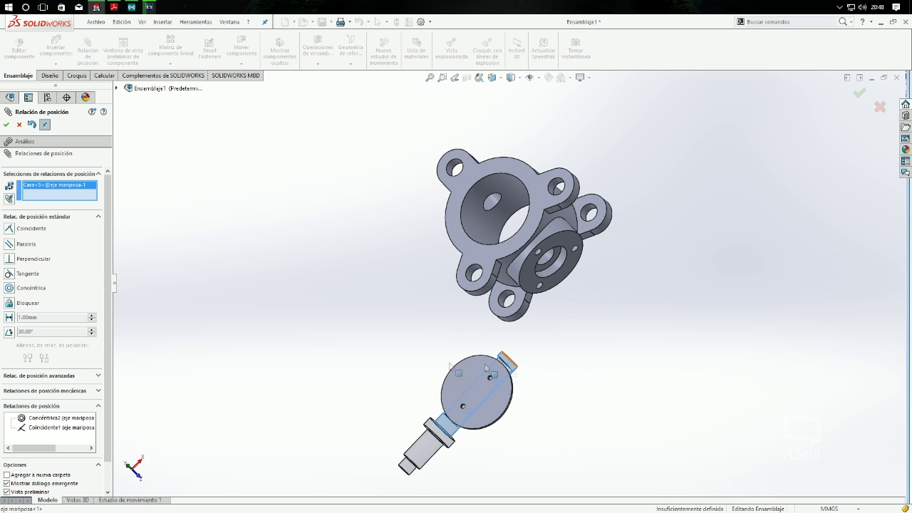
left_click(494, 205)
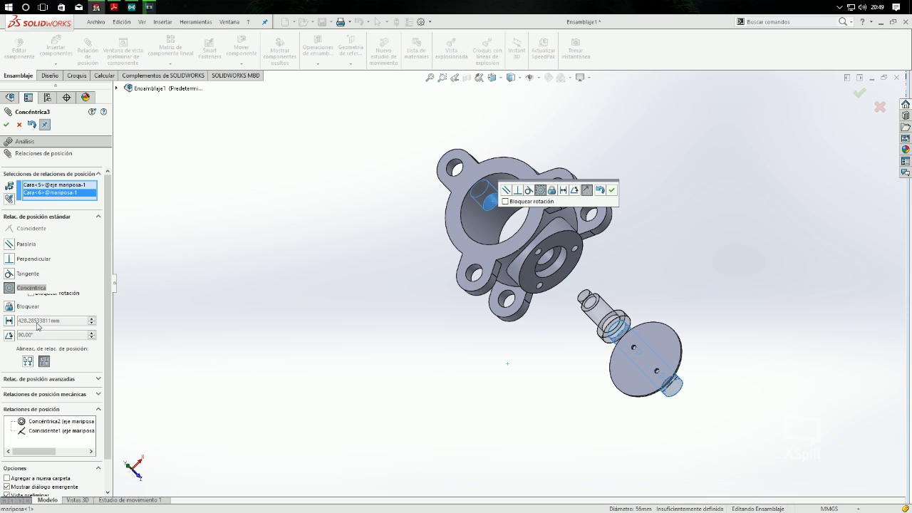
left_click(589, 190)
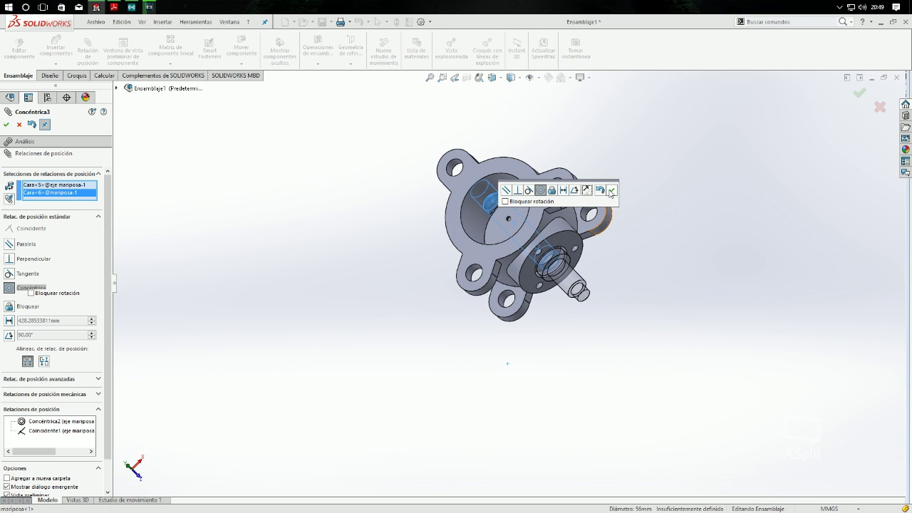
left_click(611, 191)
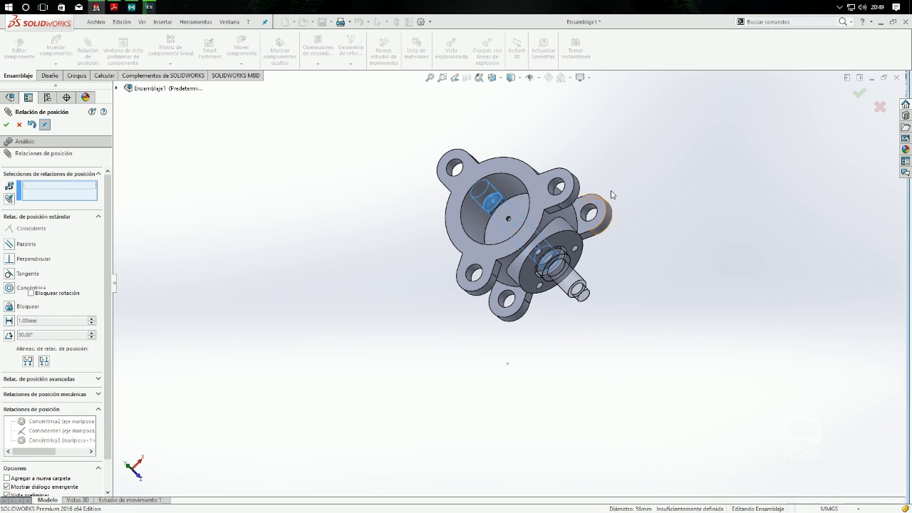
Close the mate manager and drag the shaft and disc to a new position in the bore.
left_click(6, 124)
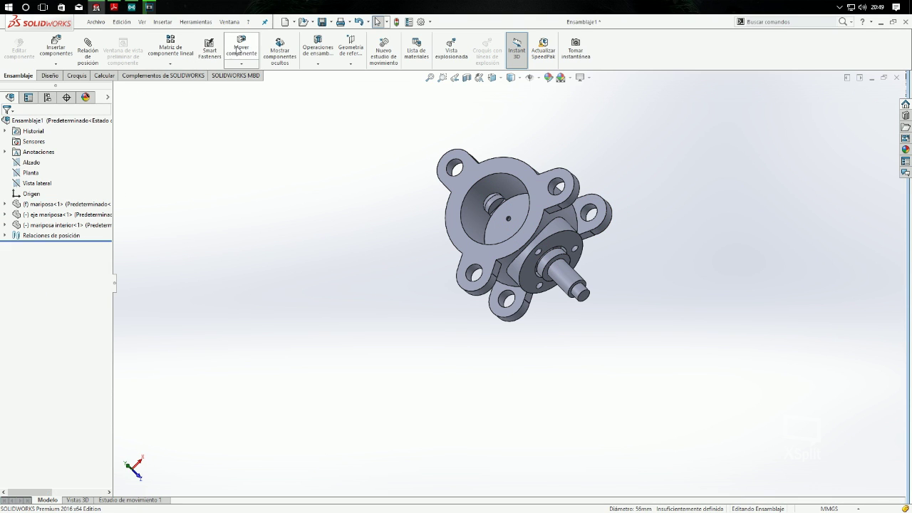
mouse_move(566, 282)
left_mouse_down()
mouse_move(634, 338)
mouse_move(605, 350)
mouse_move(616, 333)
left_mouse_up()
left_click_drag(591, 272, 586, 265)
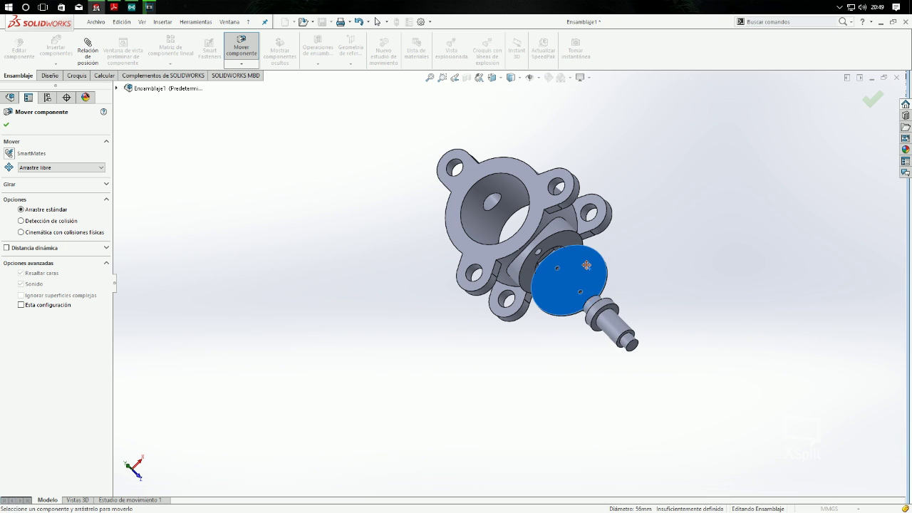
left_click(9, 126)
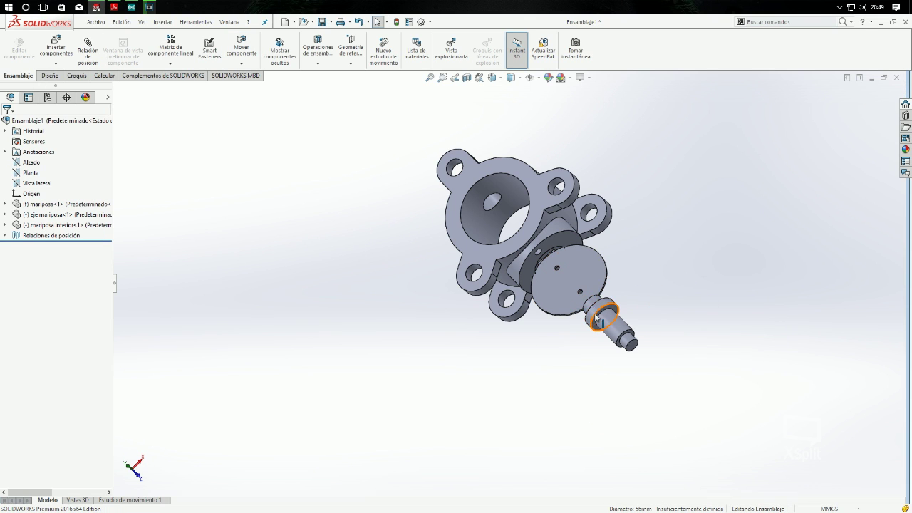
middle_click_drag(653, 269, 701, 281)
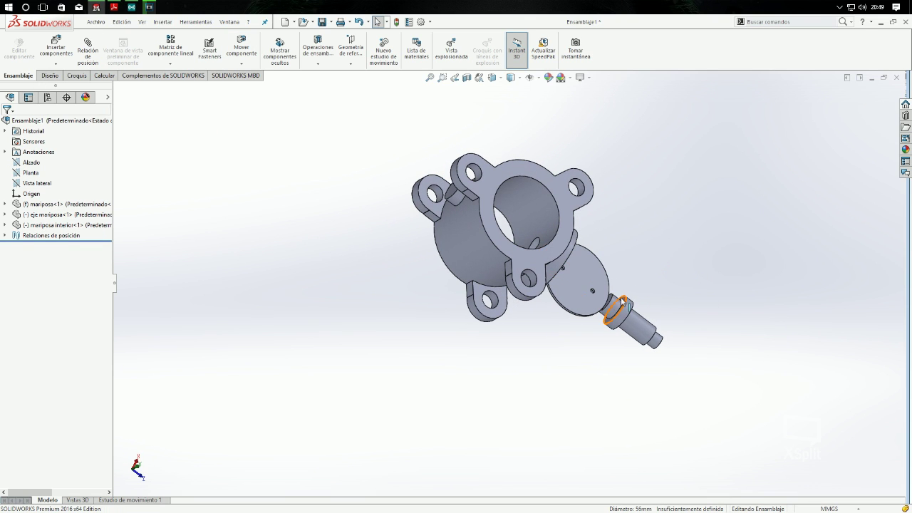
left_click(622, 303)
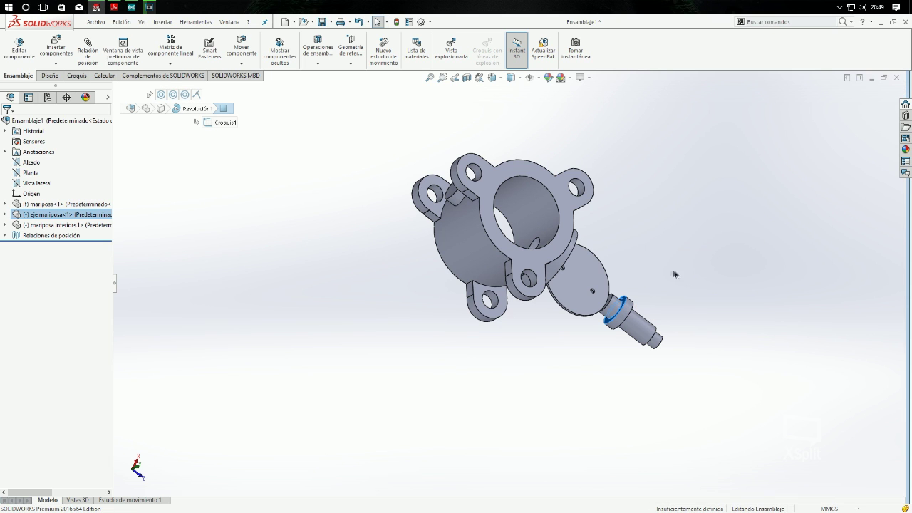
middle_click_drag(625, 245, 584, 285)
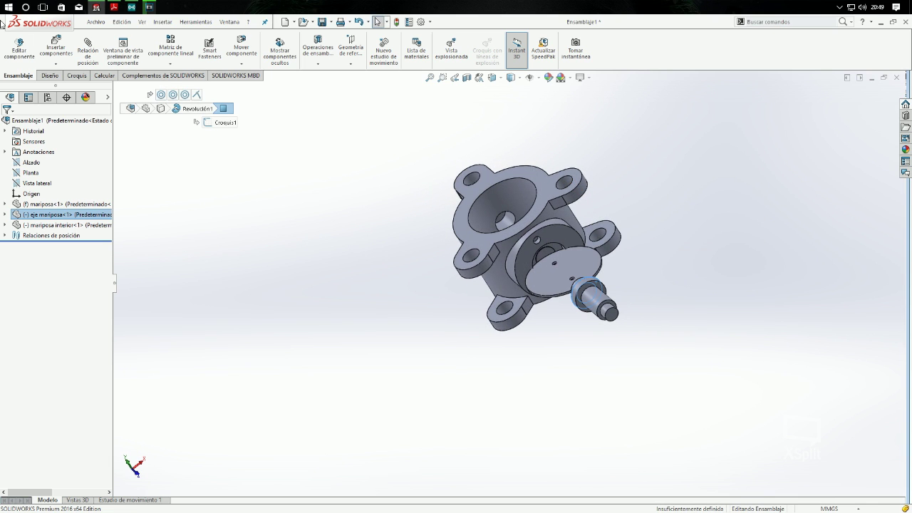
Add Coincidente2 seating the shaft's collar against the housing face.
left_click(87, 50)
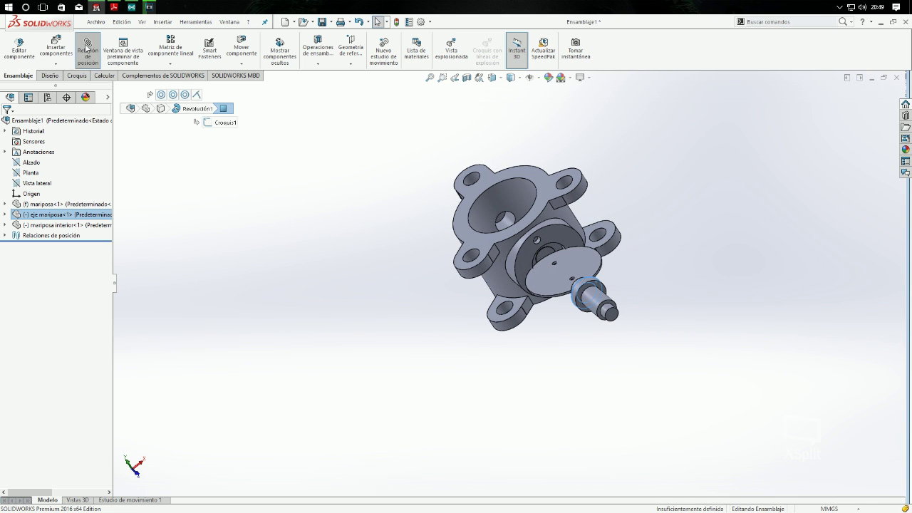
left_click(558, 256)
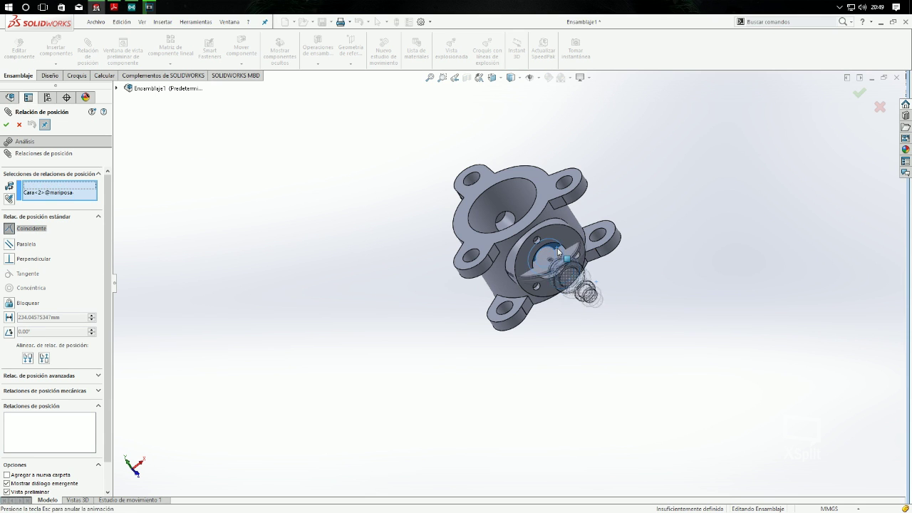
mouse_move(629, 210)
middle_mouse_down()
mouse_move(664, 272)
mouse_move(617, 203)
middle_mouse_up()
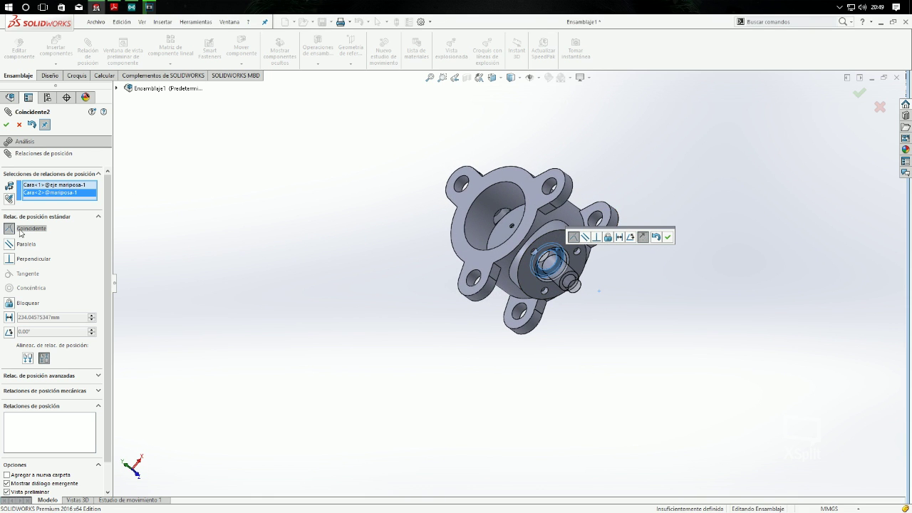
left_click(6, 126)
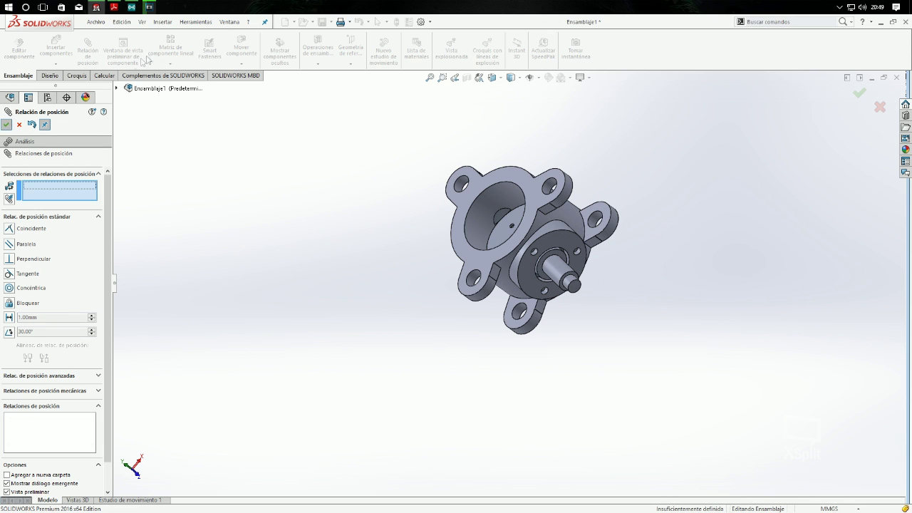
left_click(7, 125)
left_click(241, 49)
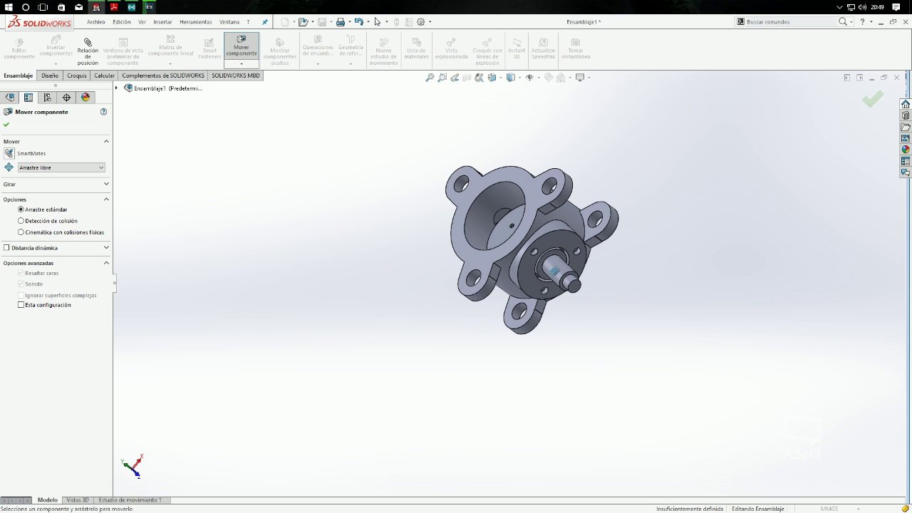
Slide the shaft along the bore to test its freedom, then show the isometric view (Ctrl+7).
left_click_drag(552, 273, 617, 329)
left_click_drag(577, 302, 552, 249)
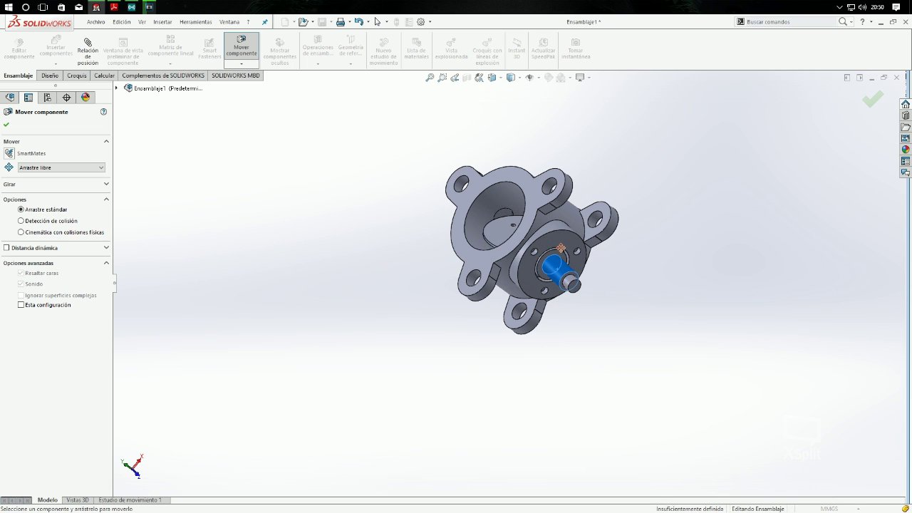
left_click(6, 125)
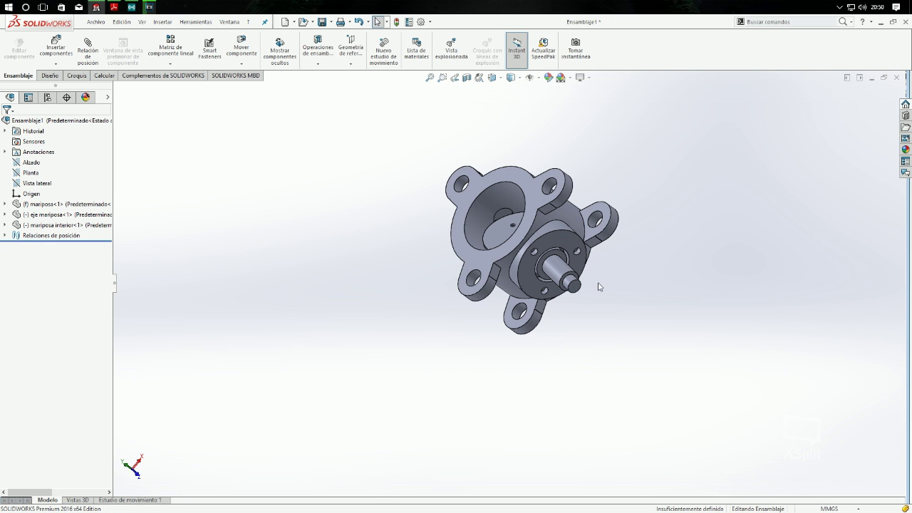
key("ctrl+7")
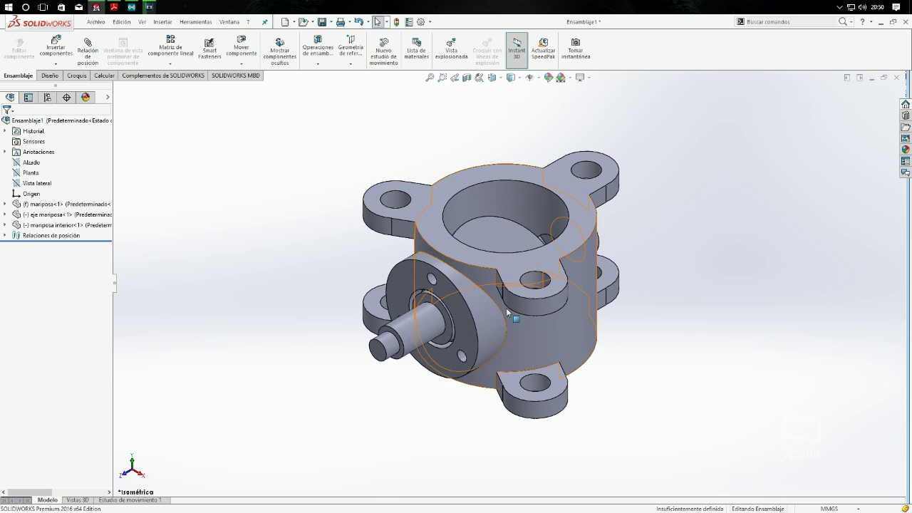
left_click(54, 47)
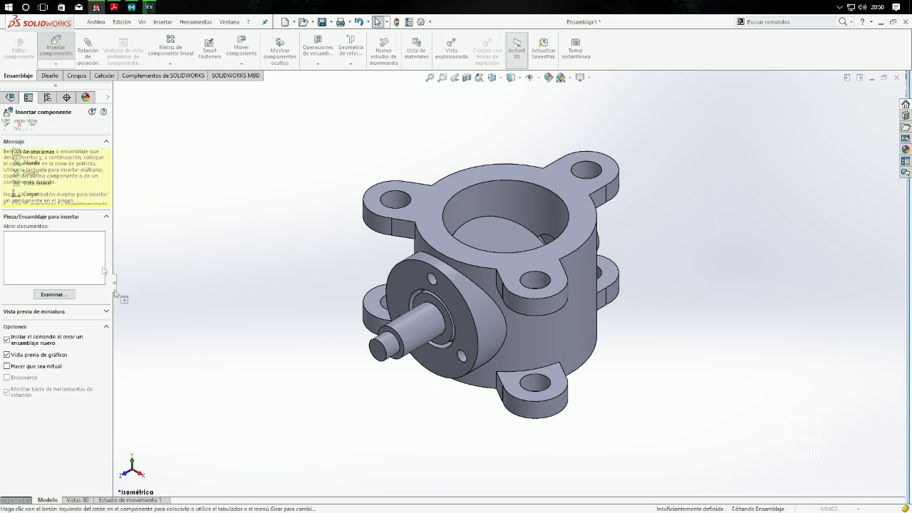
Insert Retenedor.SLDPRT and drop it to the left of the housing's shaft.
left_click(50, 295)
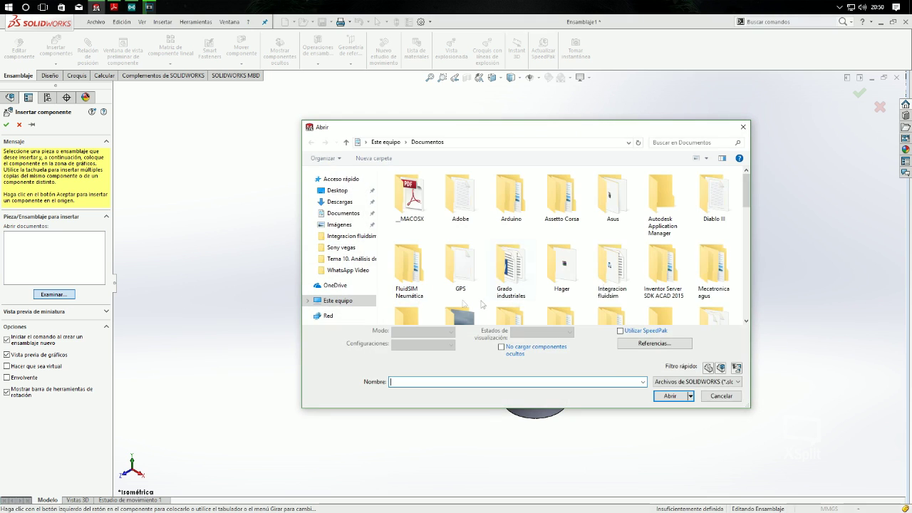
left_click_drag(746, 191, 748, 292)
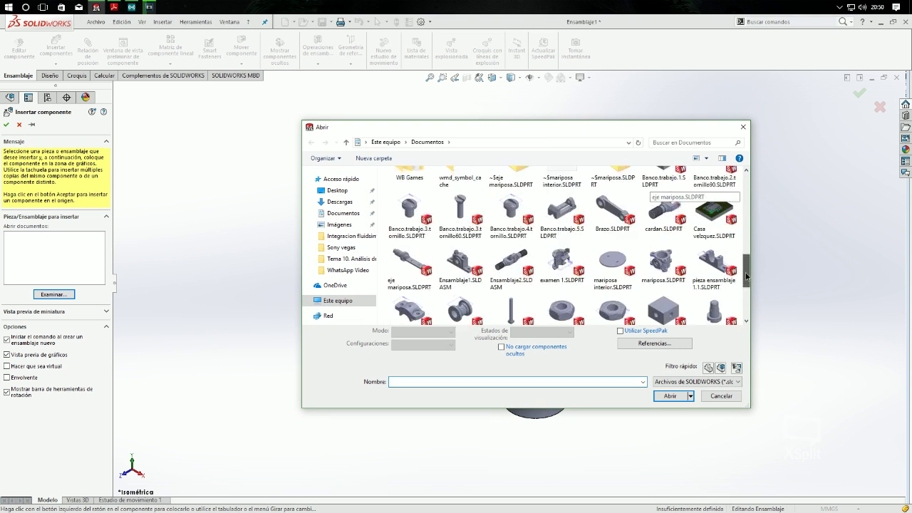
left_click(409, 300)
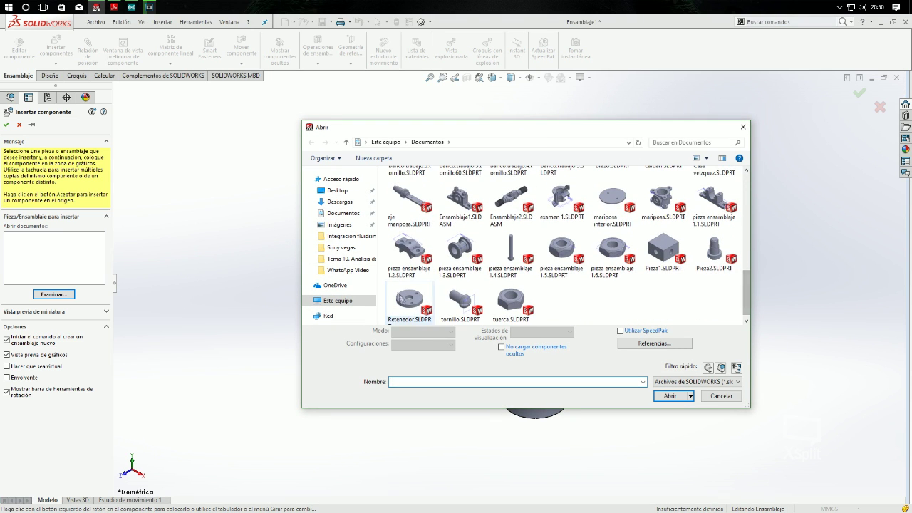
left_click(670, 388)
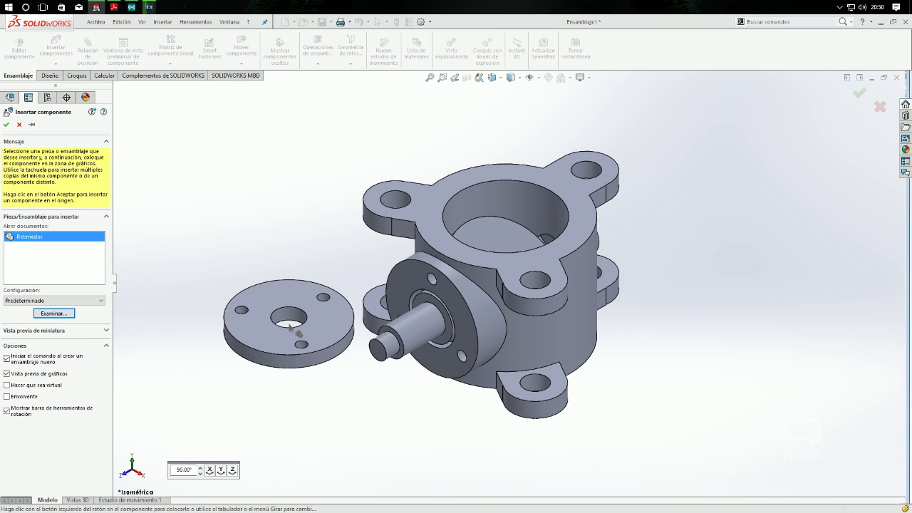
left_click(291, 325)
Mate a Retenedor hole concentric with a mariposa hole, flipped alignment (Concéntrica4).
left_click(322, 298)
left_click(87, 50)
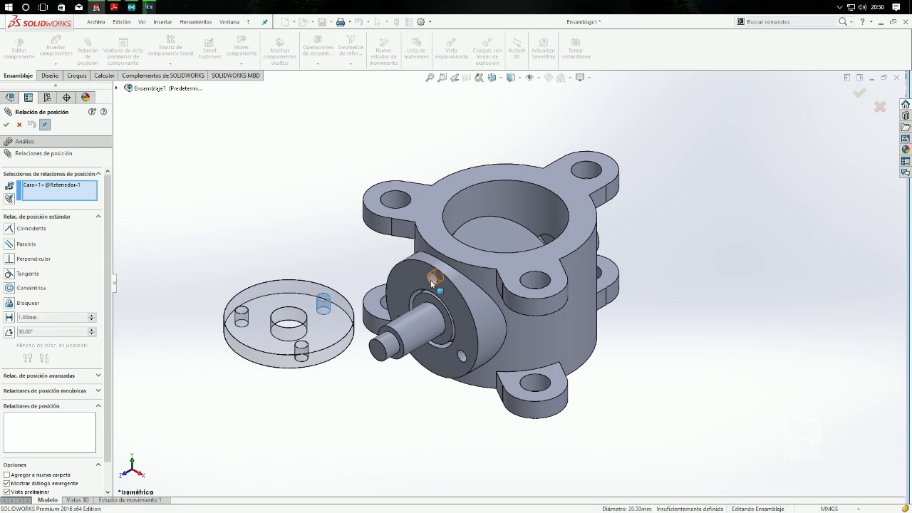
left_click(430, 280)
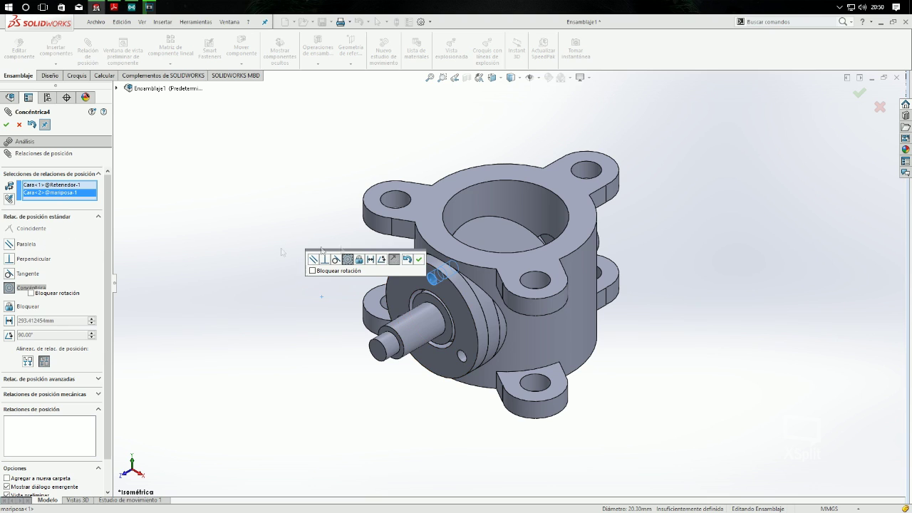
left_click(394, 260)
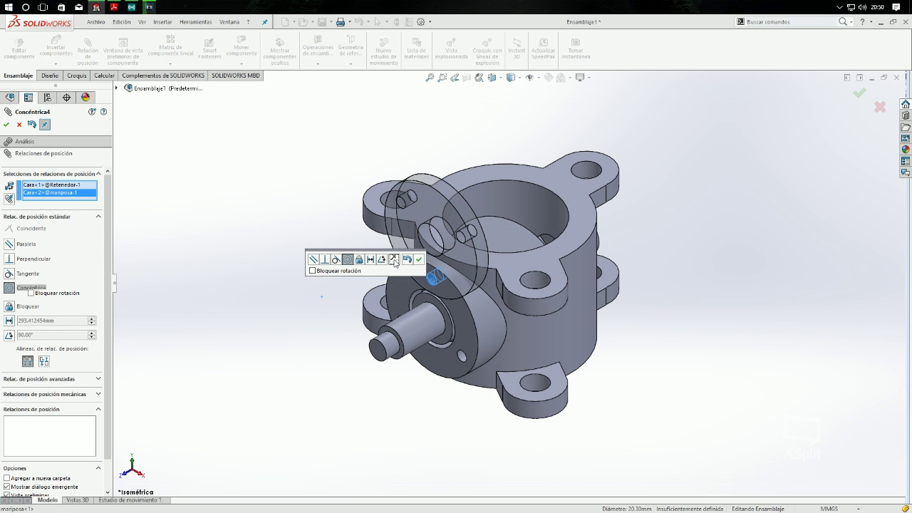
left_click(420, 260)
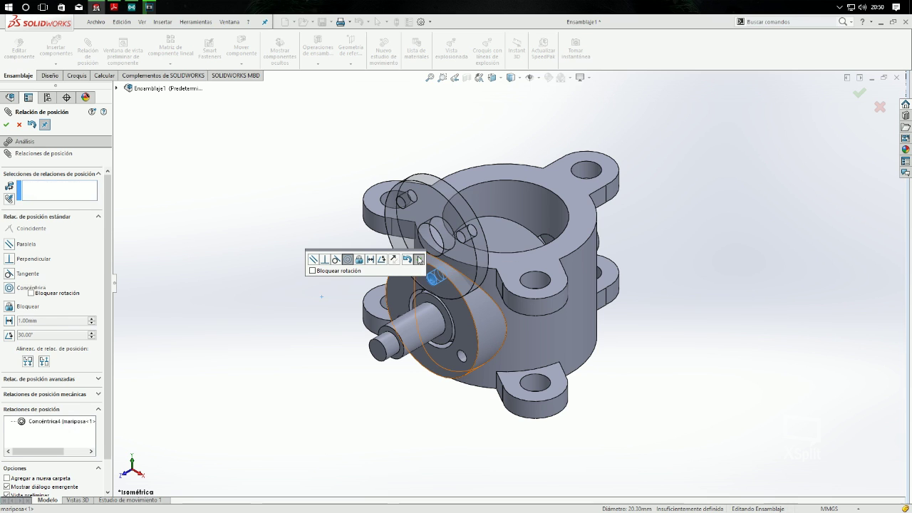
left_click(7, 126)
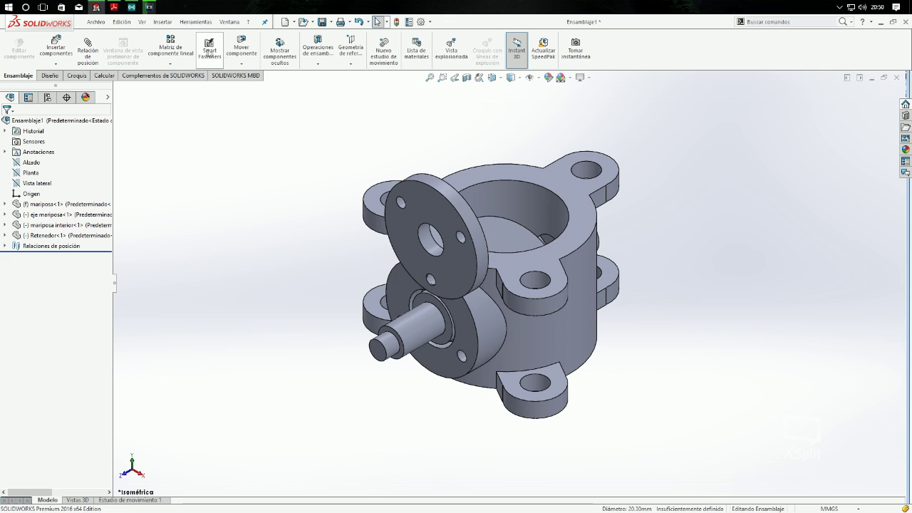
Pull the flange clear of the housing and mate its hole concentric with the mariposa (Concéntrica5).
left_click(242, 48)
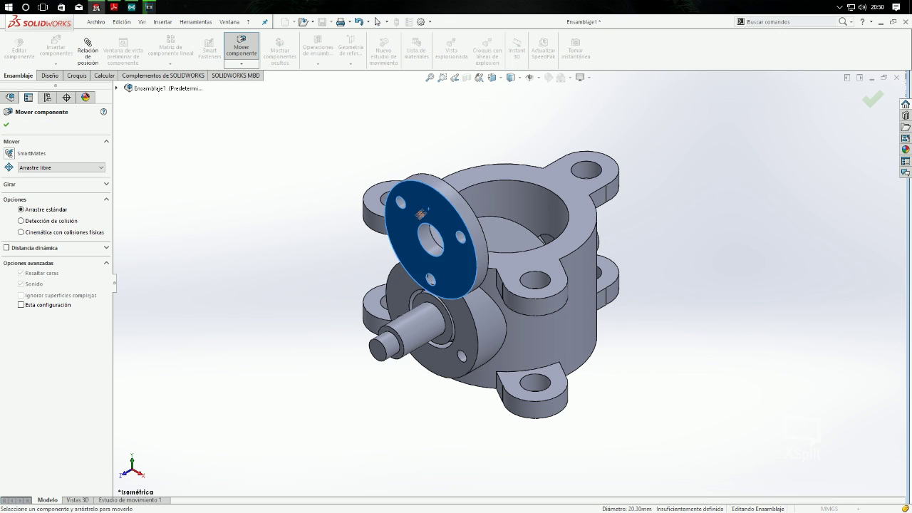
left_click_drag(411, 213, 339, 255)
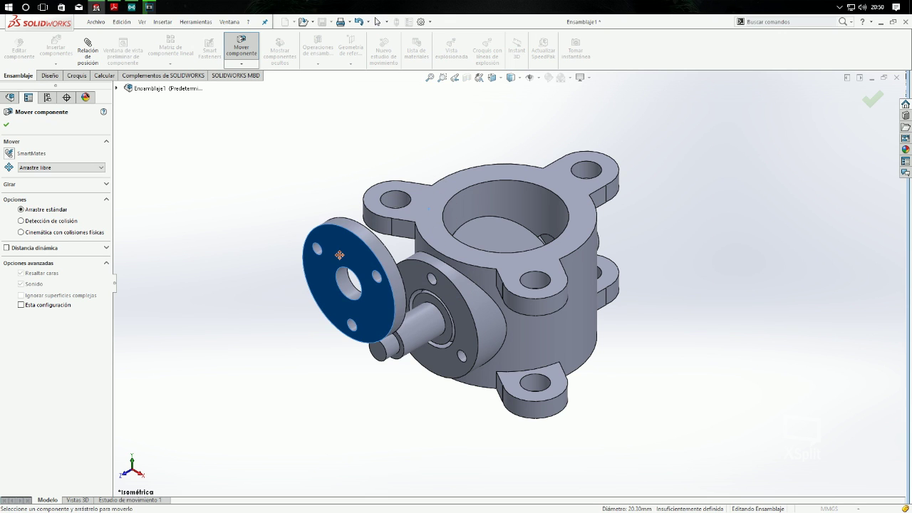
left_click(5, 125)
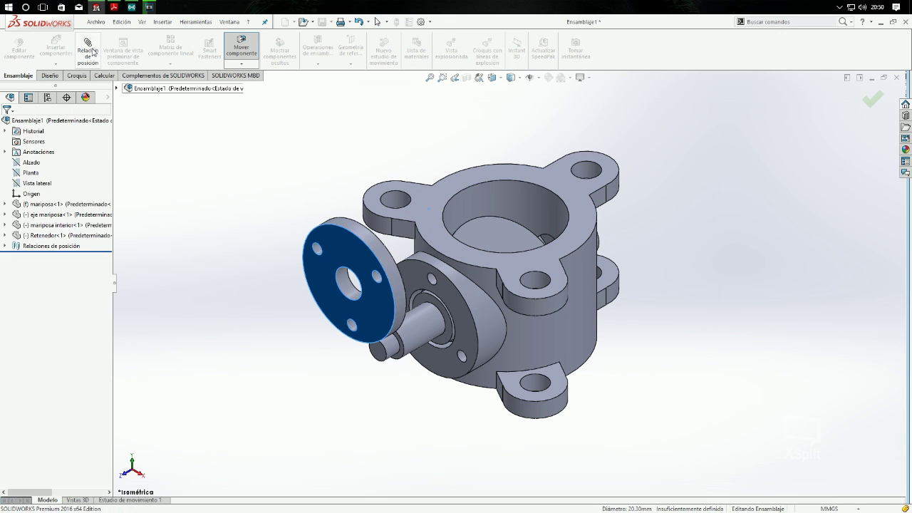
left_click(319, 247)
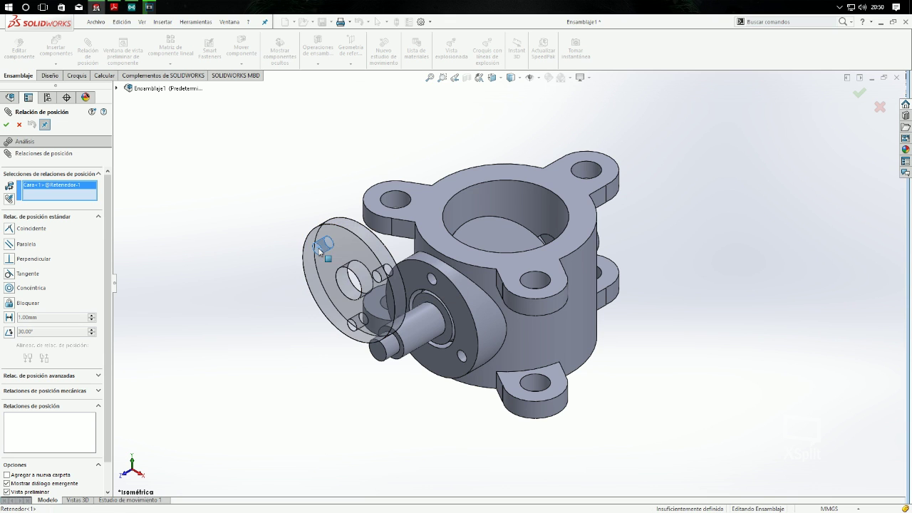
left_click(463, 355)
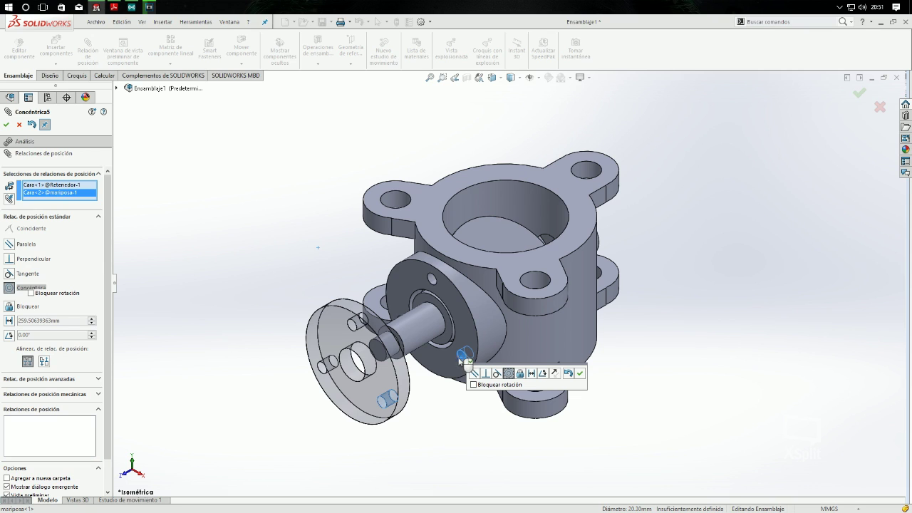
left_click(580, 373)
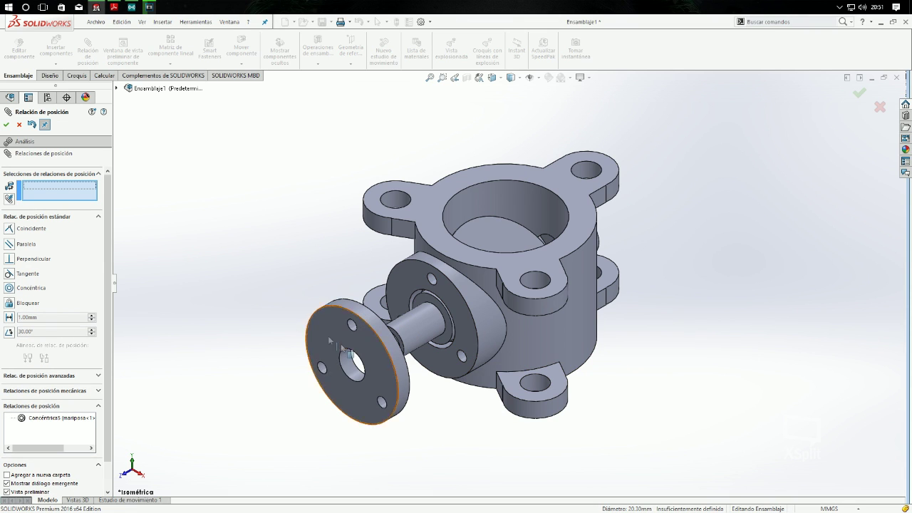
Make the flange face coincident with the mariposa housing face (Coincidente3).
left_click(460, 332)
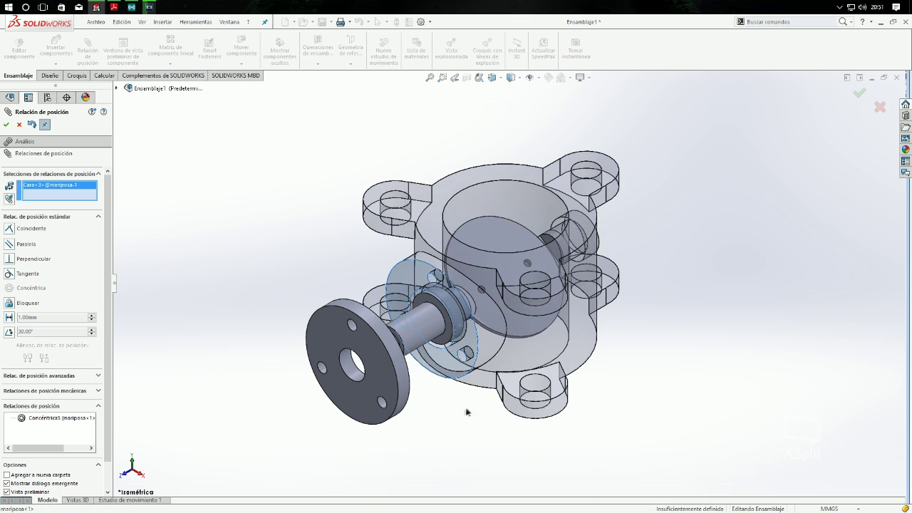
left_click(341, 369)
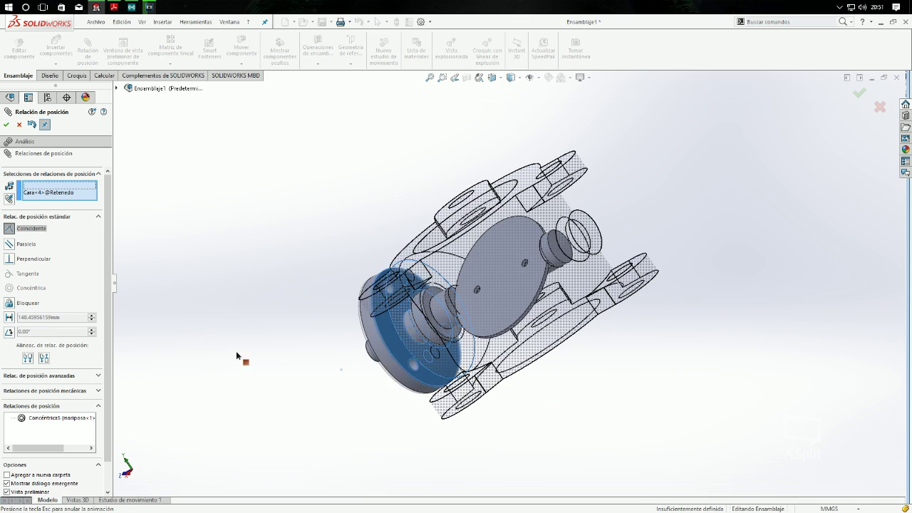
left_click(6, 124)
middle_click_drag(616, 355, 606, 320)
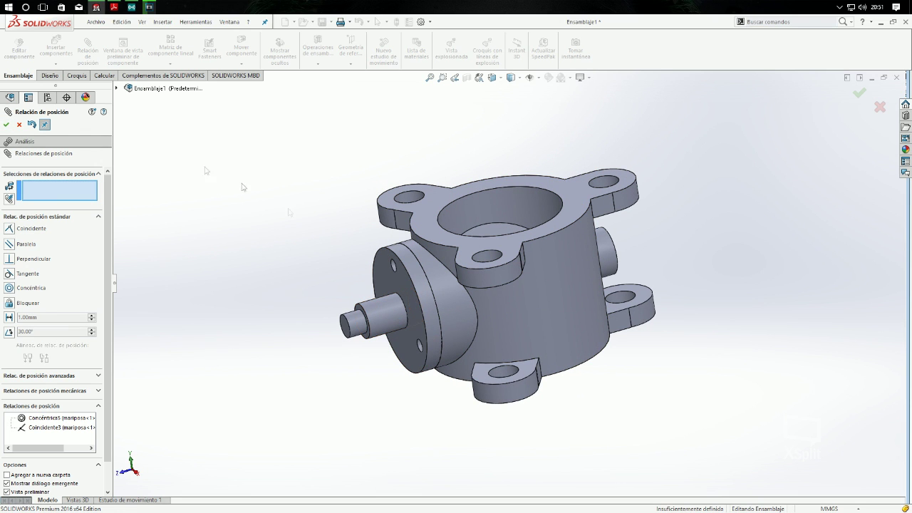
left_click(7, 125)
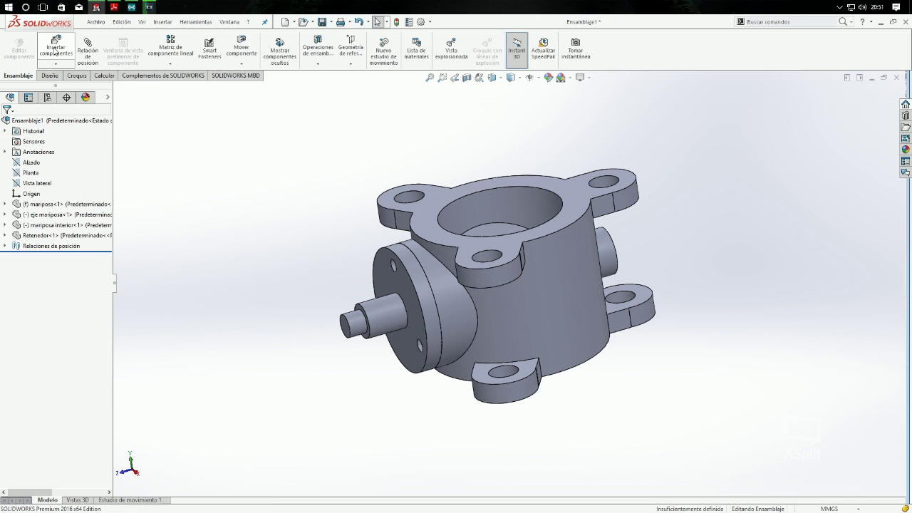
Insert Brazo.SLDPRT and place the lever arm to the left of the shaft.
left_click(56, 48)
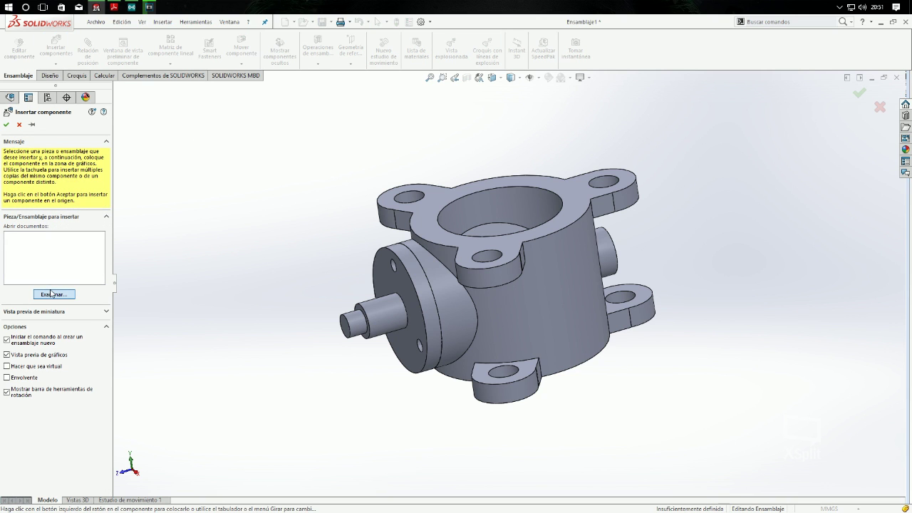
left_click_drag(748, 205, 751, 277)
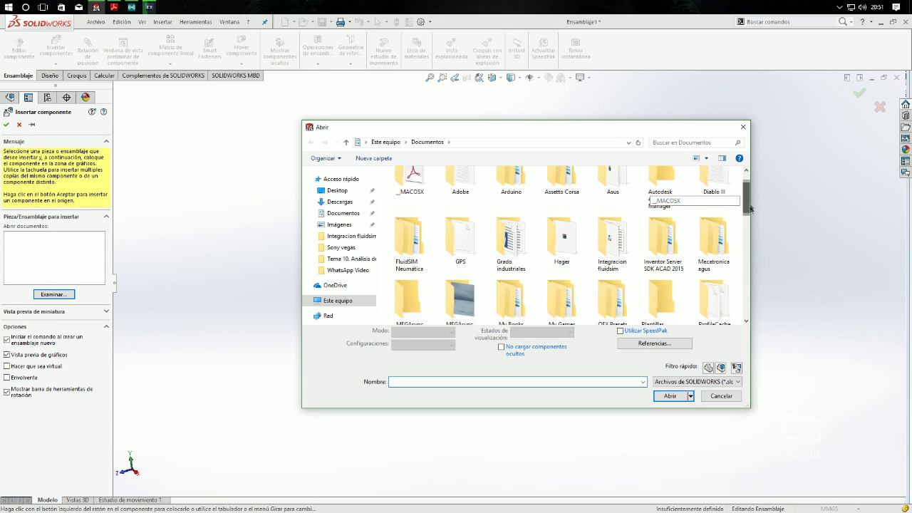
left_click(663, 214)
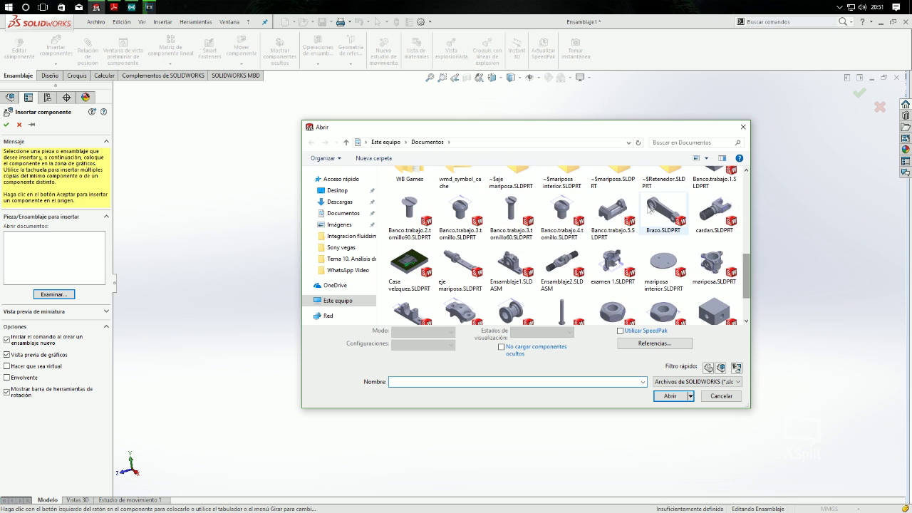
left_click(666, 388)
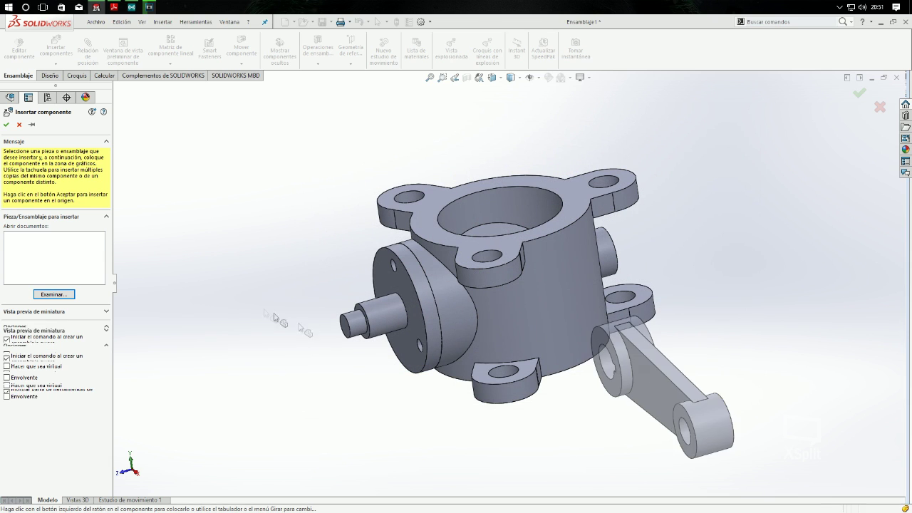
left_click(223, 290)
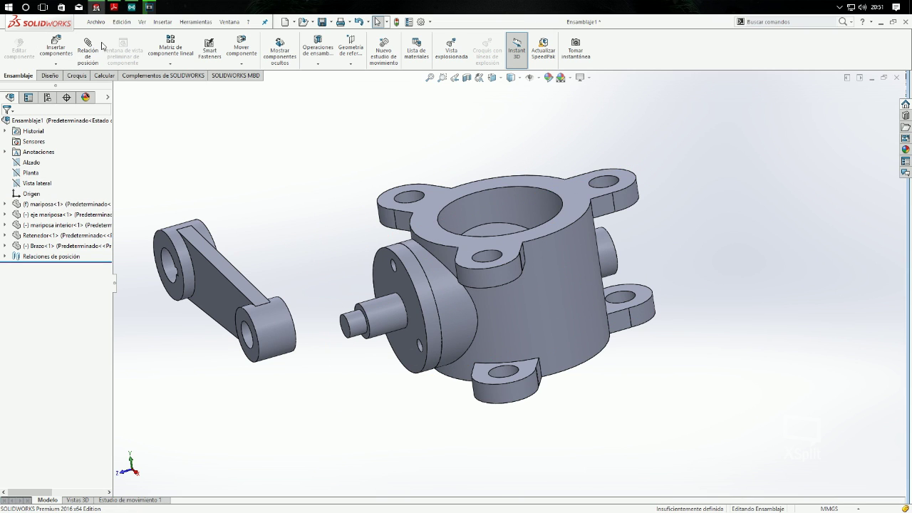
left_click(94, 45)
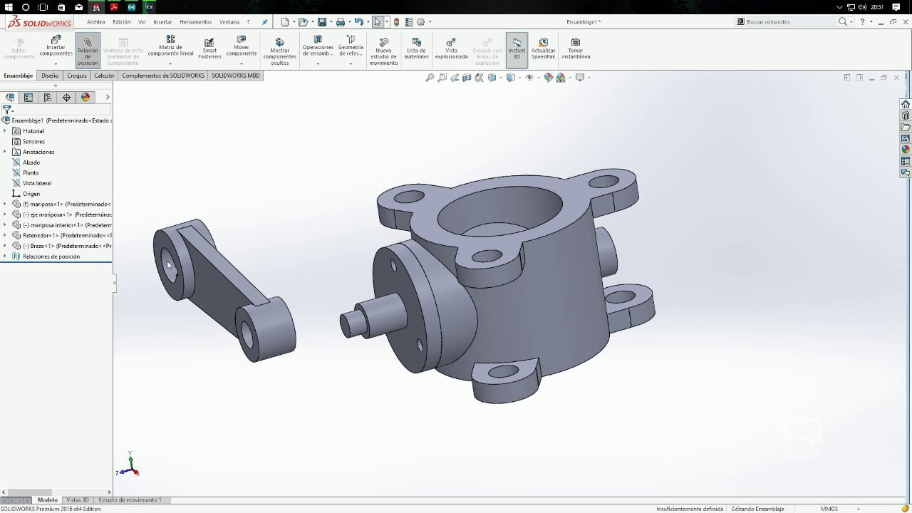
Mate the Brazo bore concentric with the eje mariposa shaft, then select arm and Retenedor faces for coincidence.
left_click(169, 266)
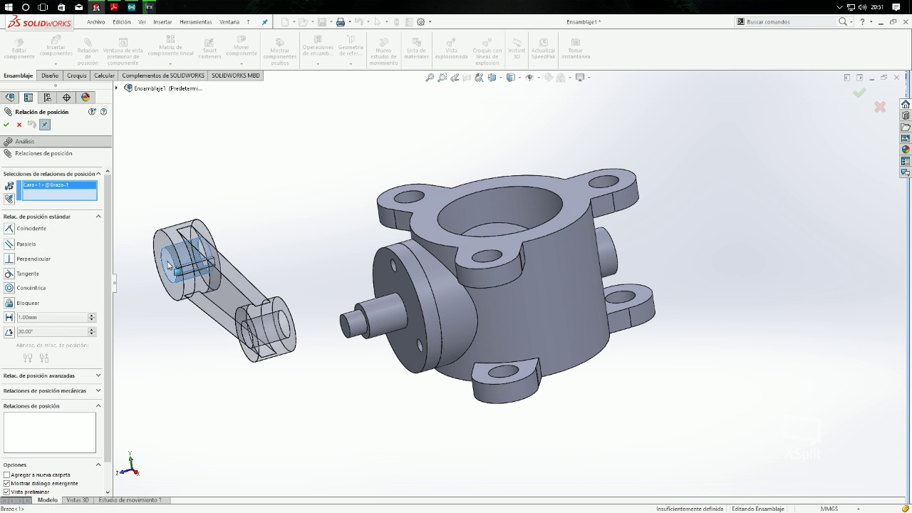
left_click(382, 322)
left_click(371, 334)
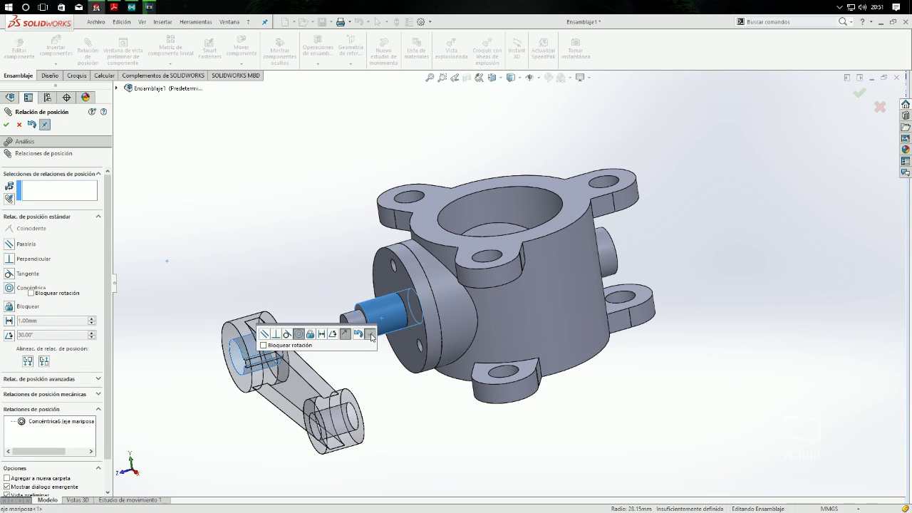
mouse_move(335, 301)
middle_mouse_down()
mouse_move(299, 304)
mouse_move(295, 316)
mouse_move(370, 306)
middle_mouse_up()
left_click(286, 314)
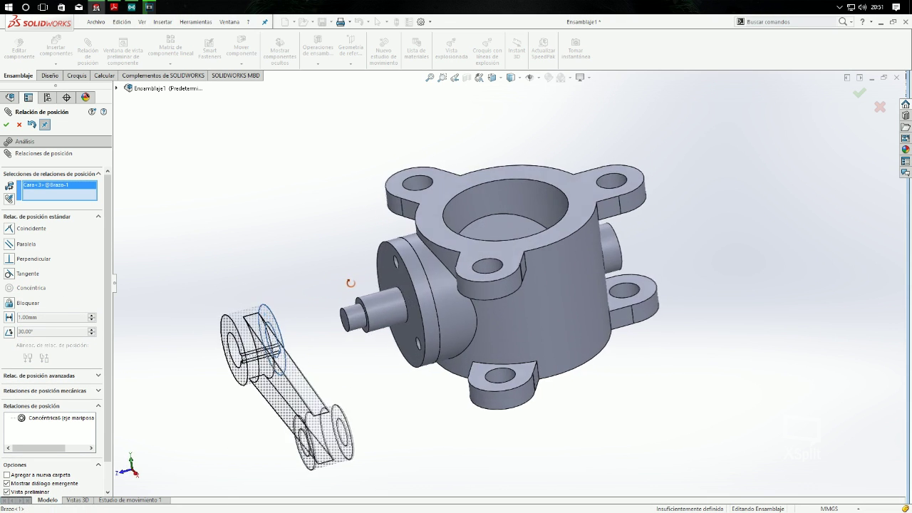
left_click(404, 290)
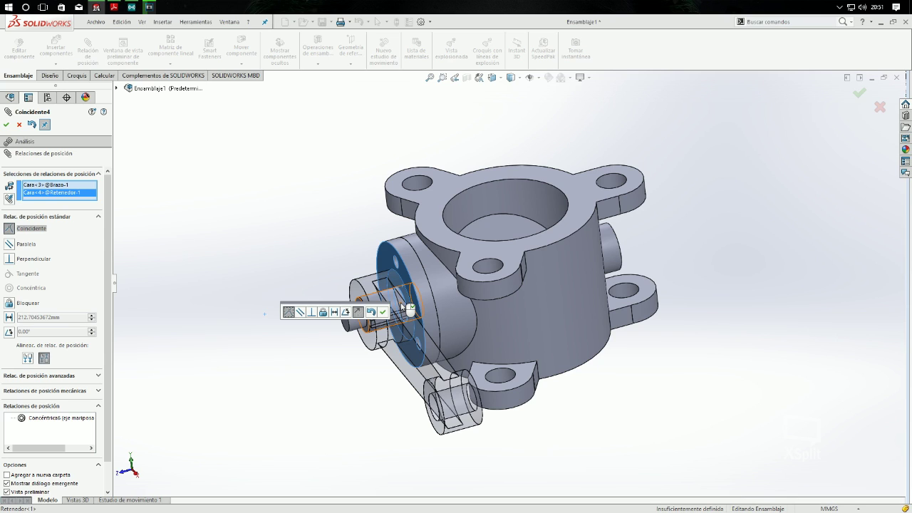
Confirm the Coincidente mate between the Brazo and Retenedor faces and restore the isometric view.
left_click(9, 126)
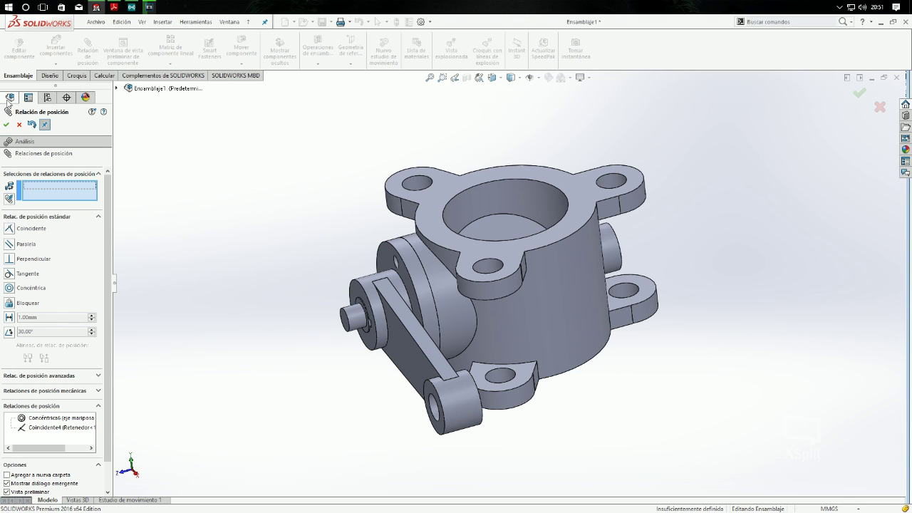
left_click(7, 126)
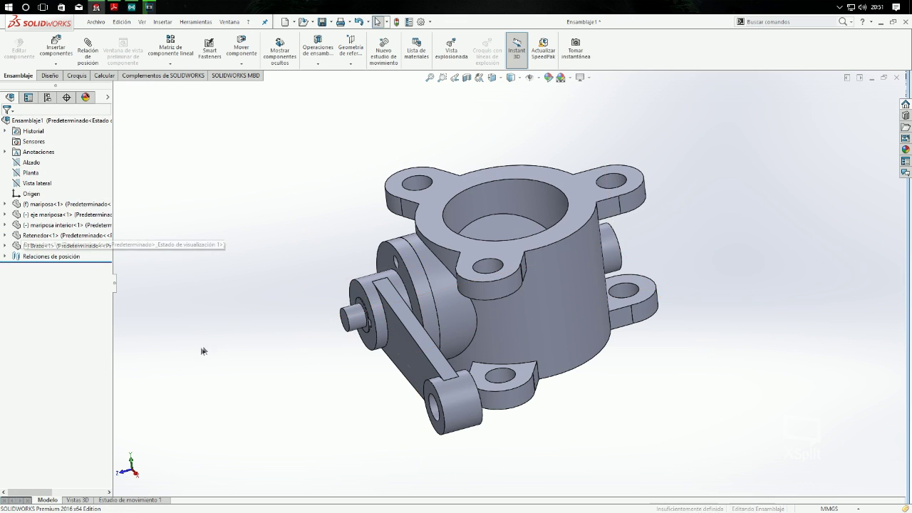
middle_click_drag(204, 349, 260, 316)
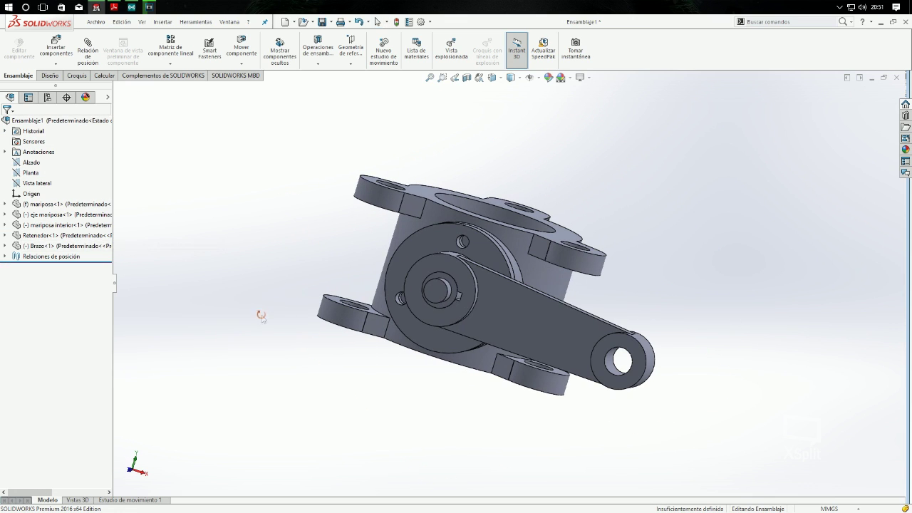
left_click(457, 293)
left_click(283, 278)
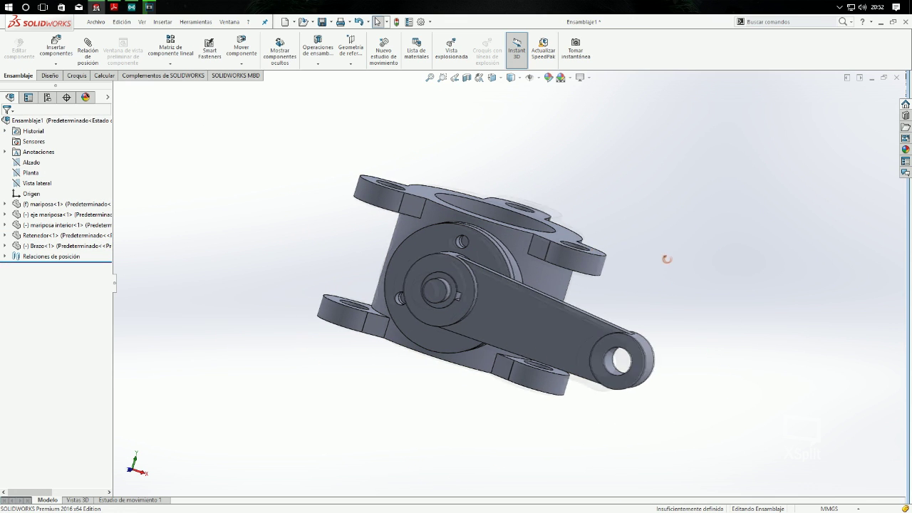
key("ctrl+7")
Swing the arm's roller end upward with Mover componente to test its movement.
left_click(241, 47)
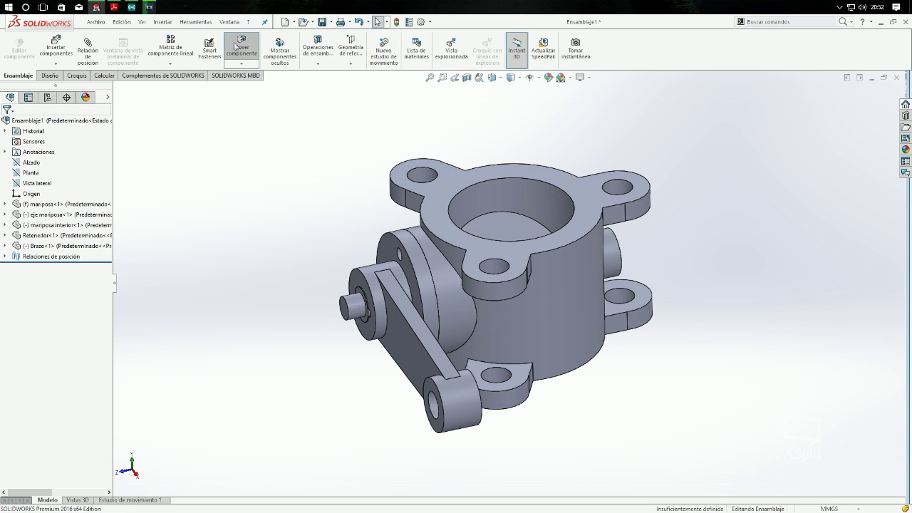
mouse_move(452, 396)
left_mouse_down()
mouse_move(446, 329)
mouse_move(419, 348)
left_mouse_up()
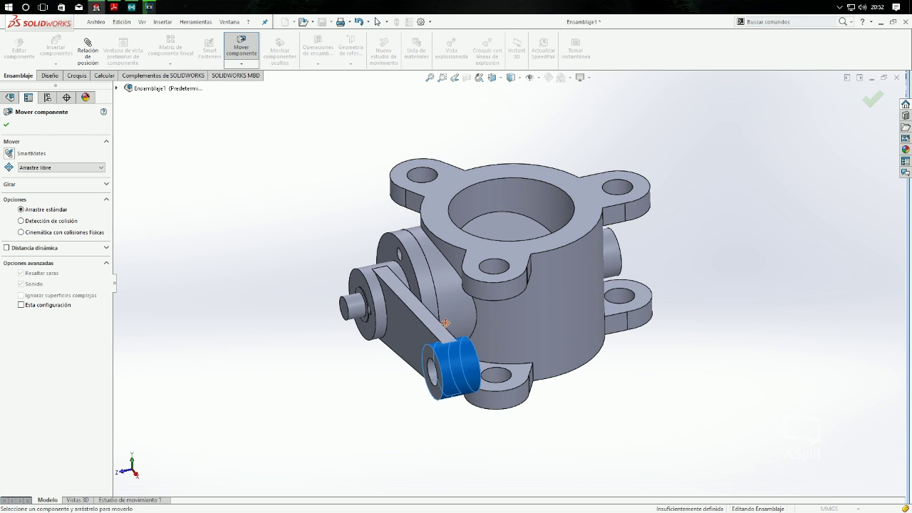
left_click(7, 125)
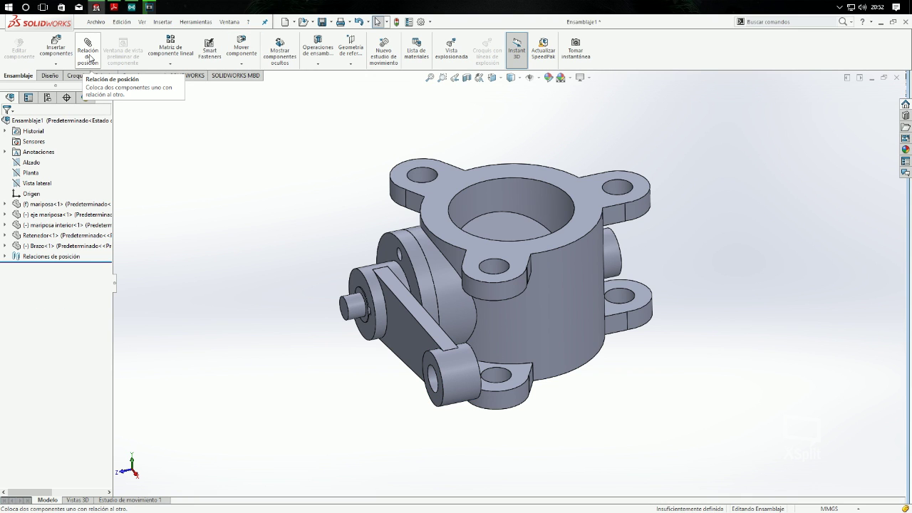
Abandon a newly started mate and begin inserting another component.
left_click(90, 58)
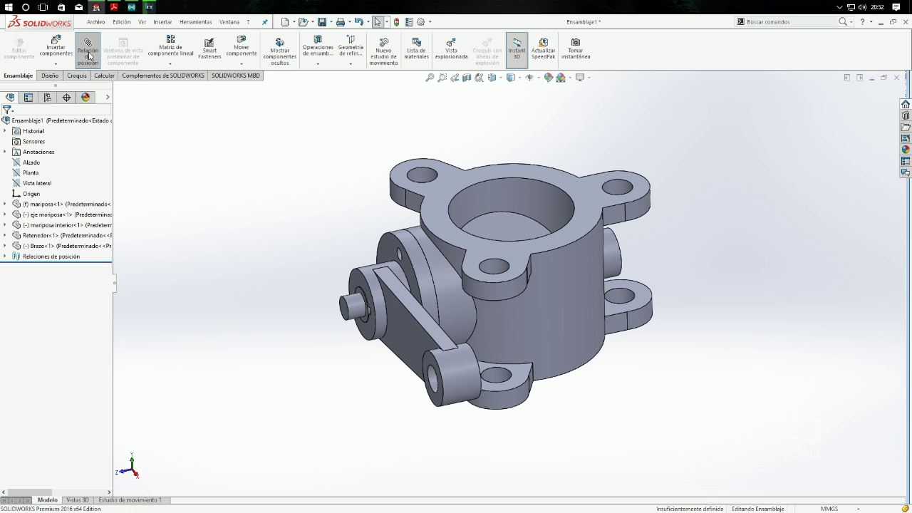
key("Escape")
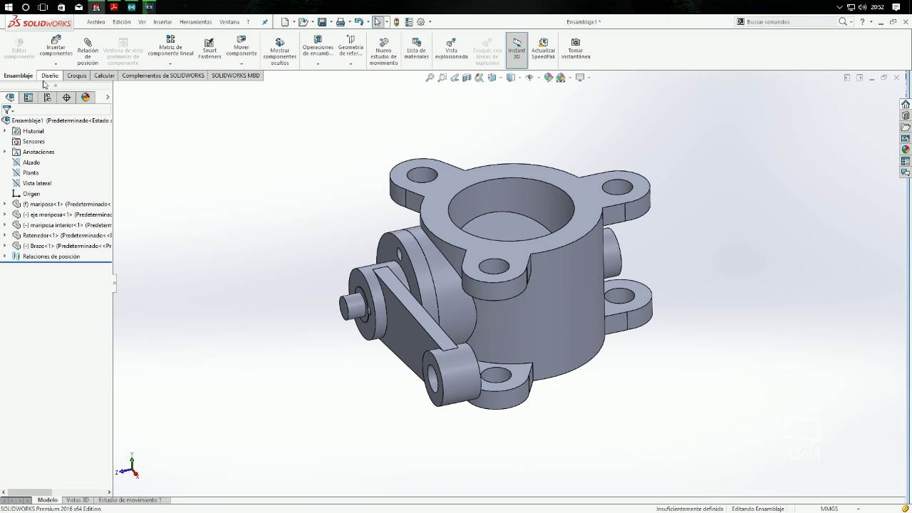
left_click(55, 49)
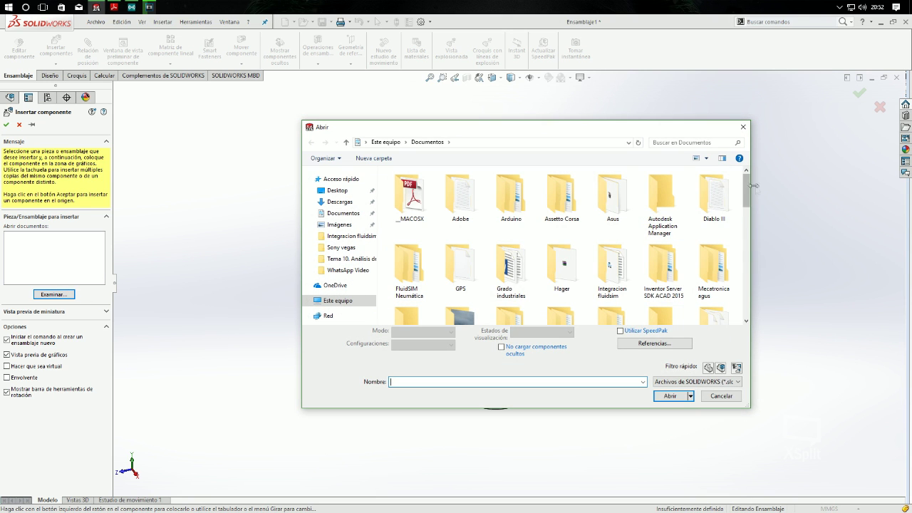
Open tornillo.SLDPRT and place the screw in space to the left of the housing.
left_click_drag(745, 189, 746, 265)
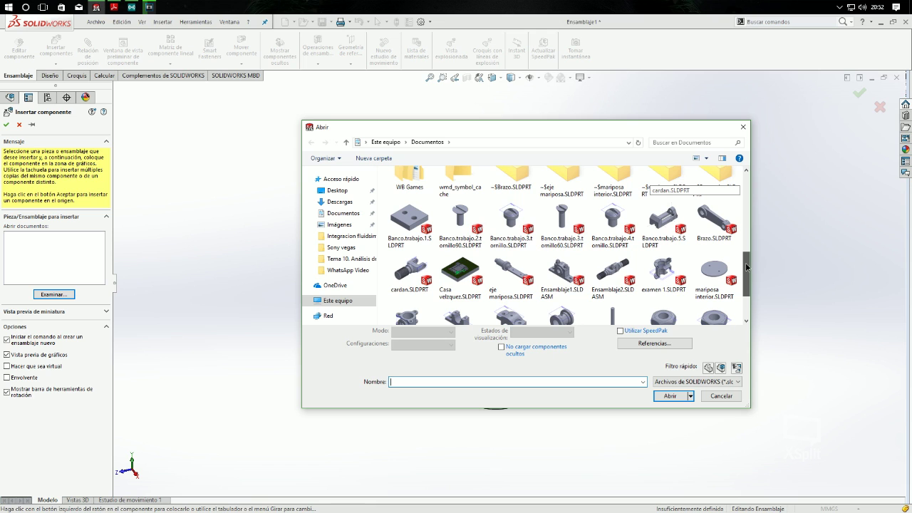
left_click_drag(746, 262, 748, 287)
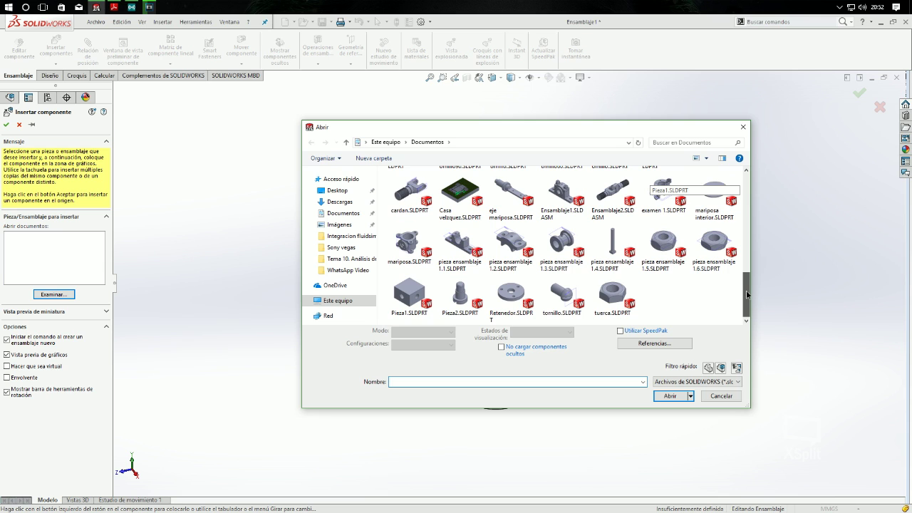
left_click(562, 292)
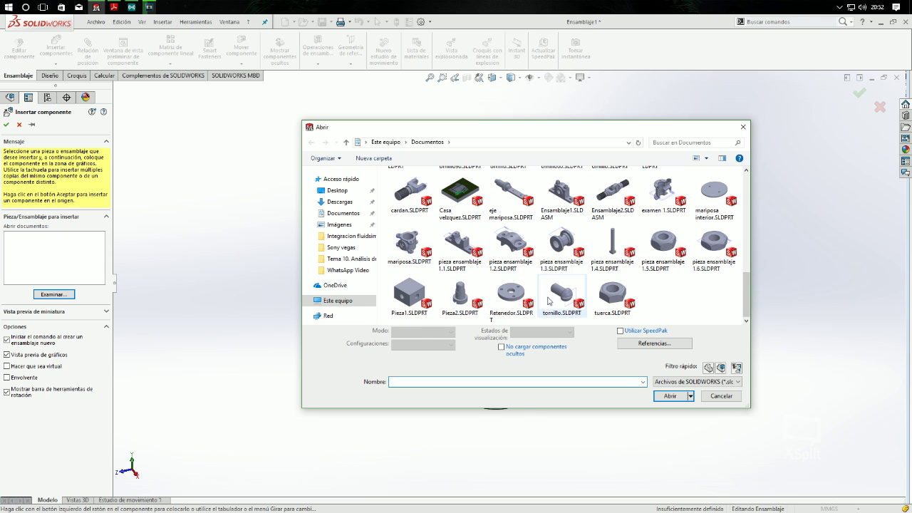
left_click(669, 388)
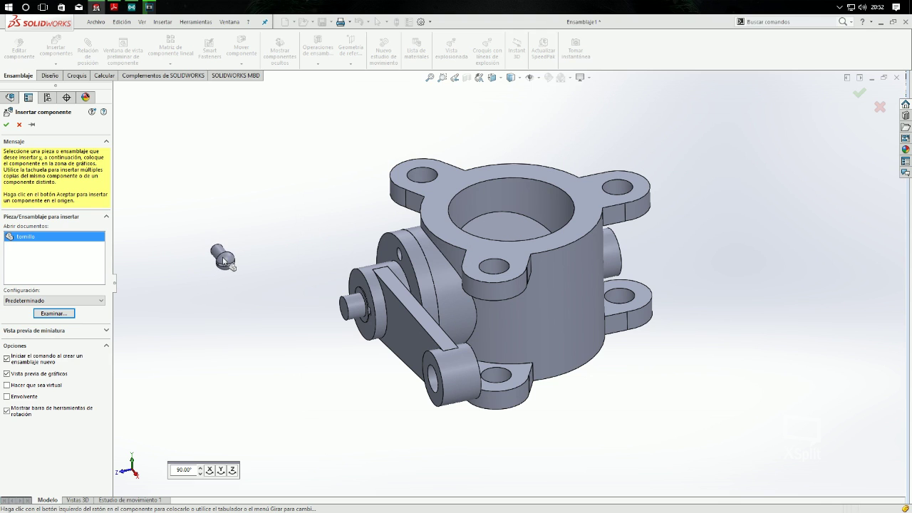
left_click(225, 263)
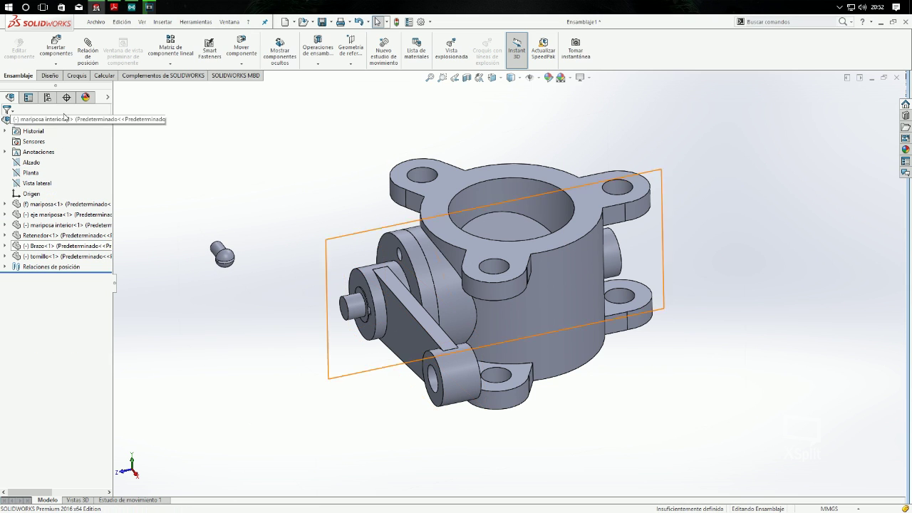
left_click(99, 61)
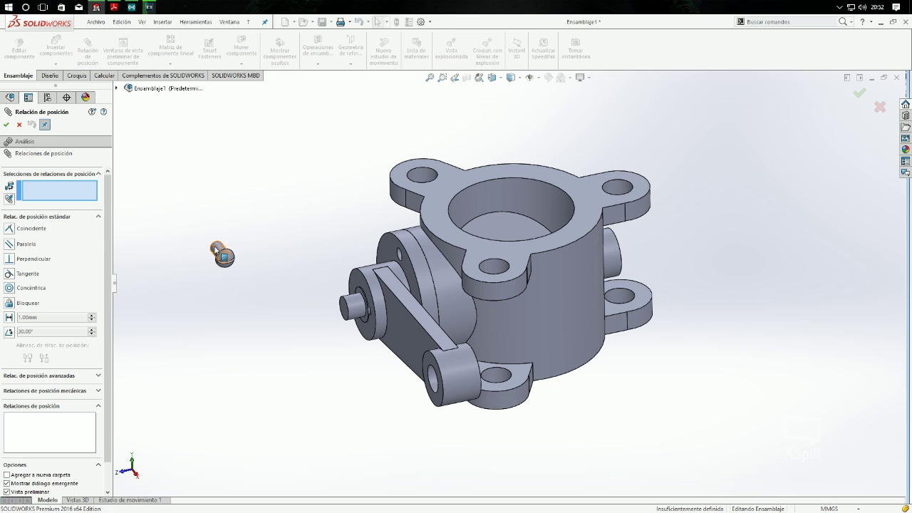
Make the screw concentric with the retainer's small hole, flipping its alignment.
left_click(216, 247)
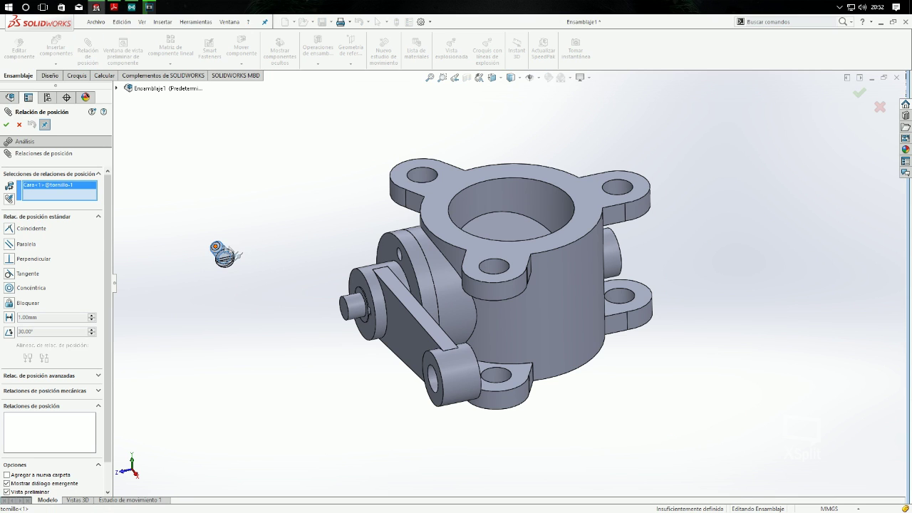
left_click(397, 253)
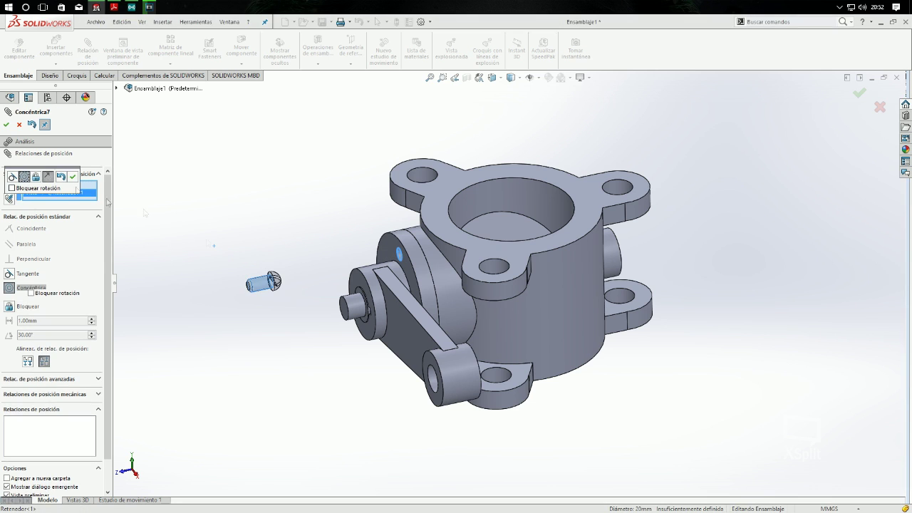
left_click(48, 177)
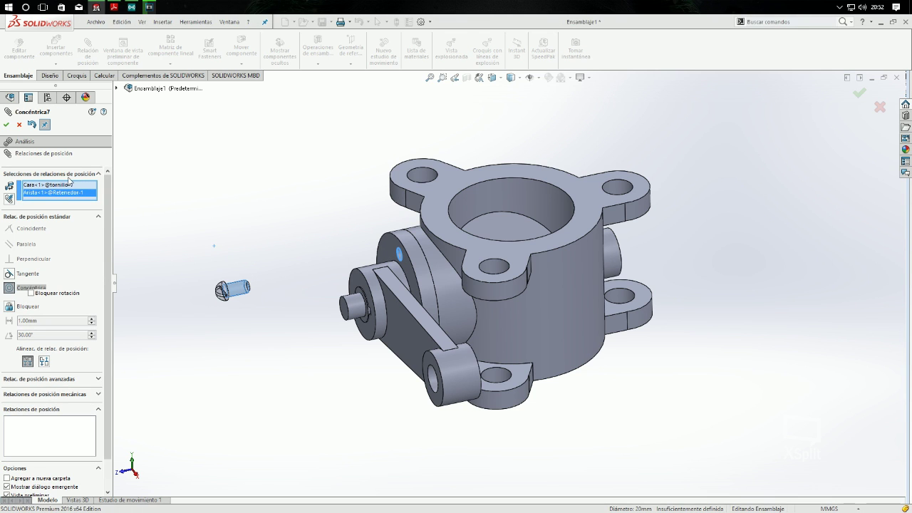
left_click(6, 124)
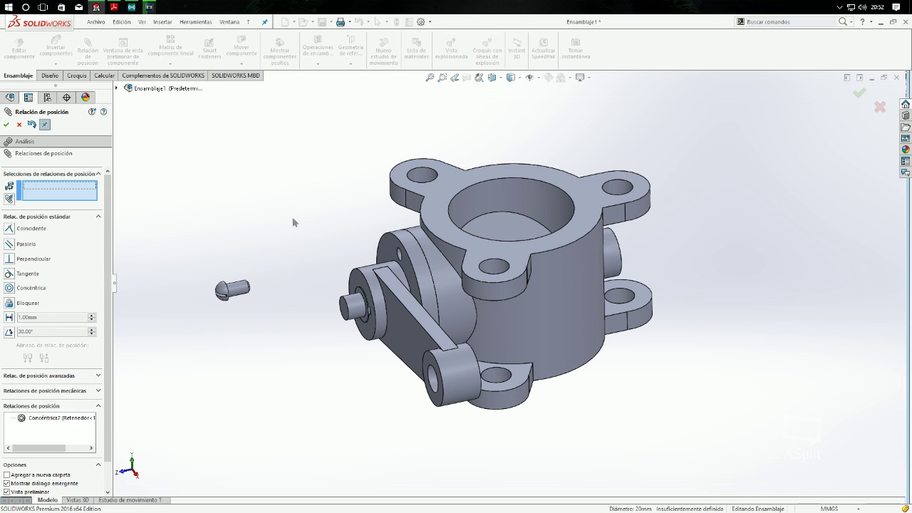
Mate the underside of the screw head coincident with the retainer face.
scroll(254, 279, "down", 5)
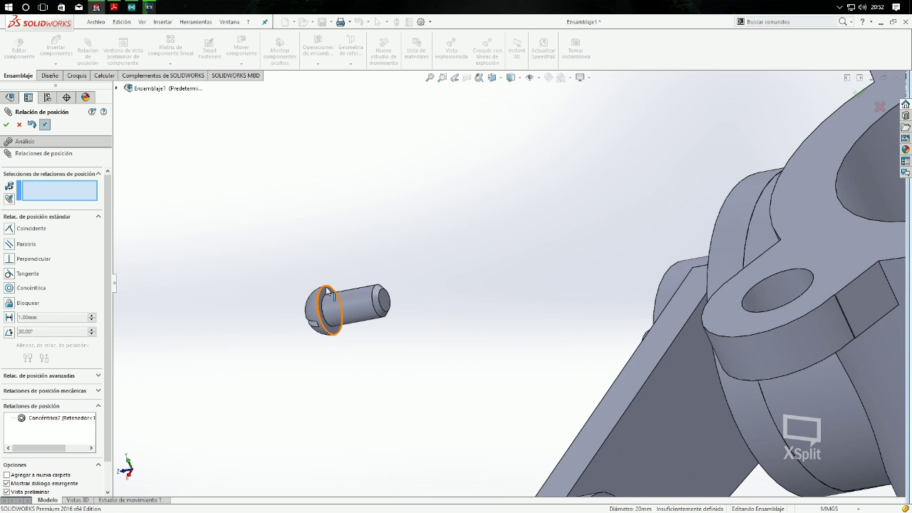
left_click(324, 293)
middle_click_drag(390, 259, 487, 255)
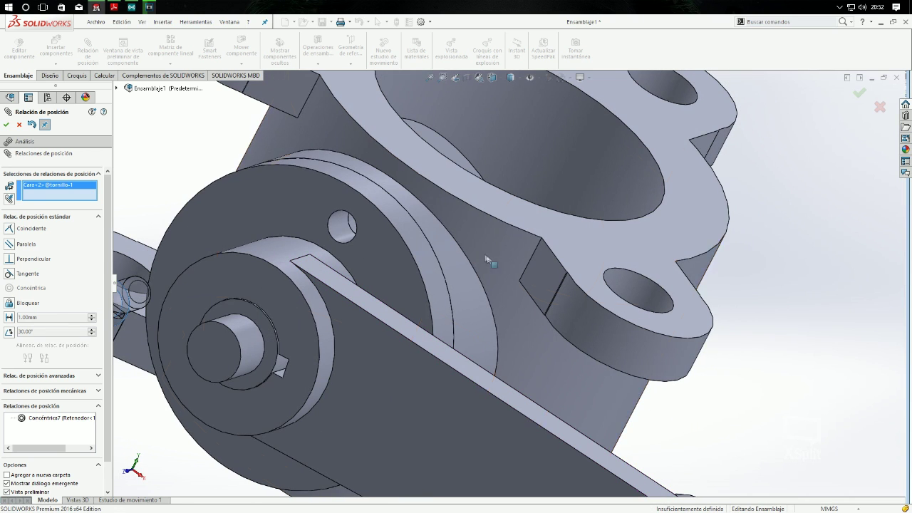
left_click(379, 248)
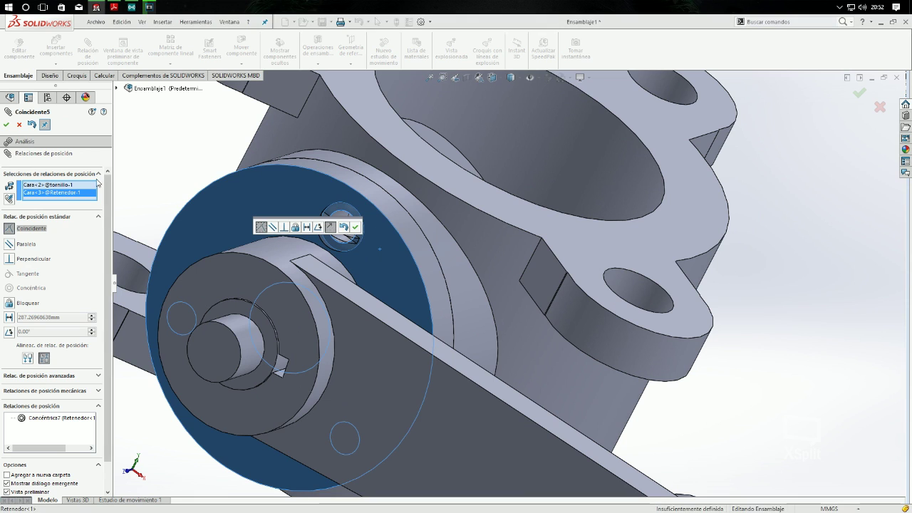
left_click(359, 226)
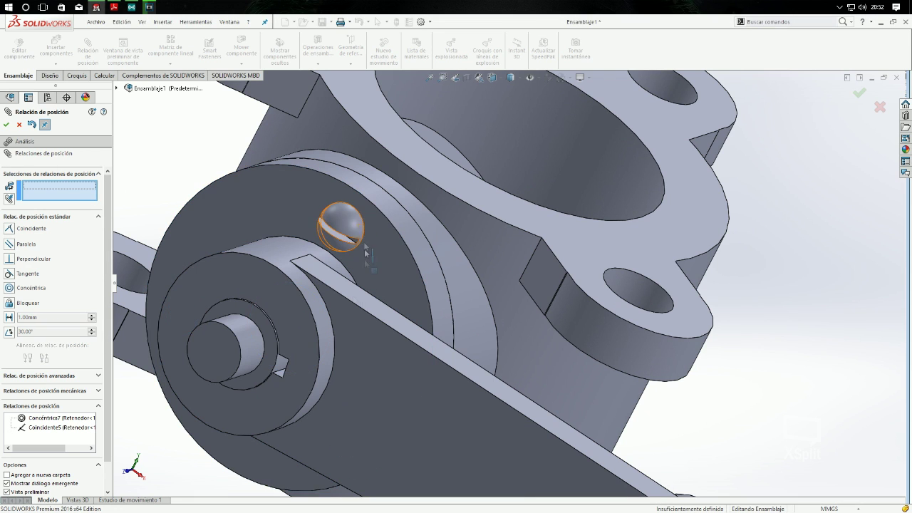
key("f")
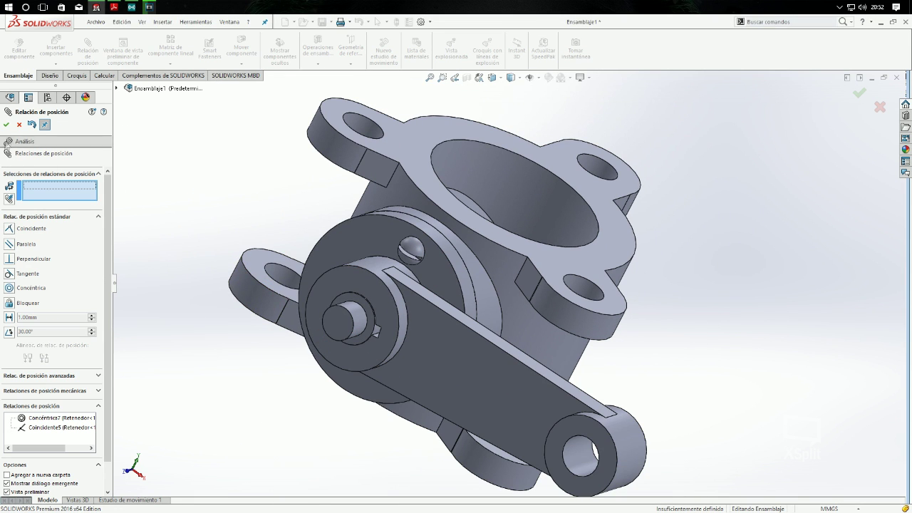
left_click(7, 126)
left_click(242, 47)
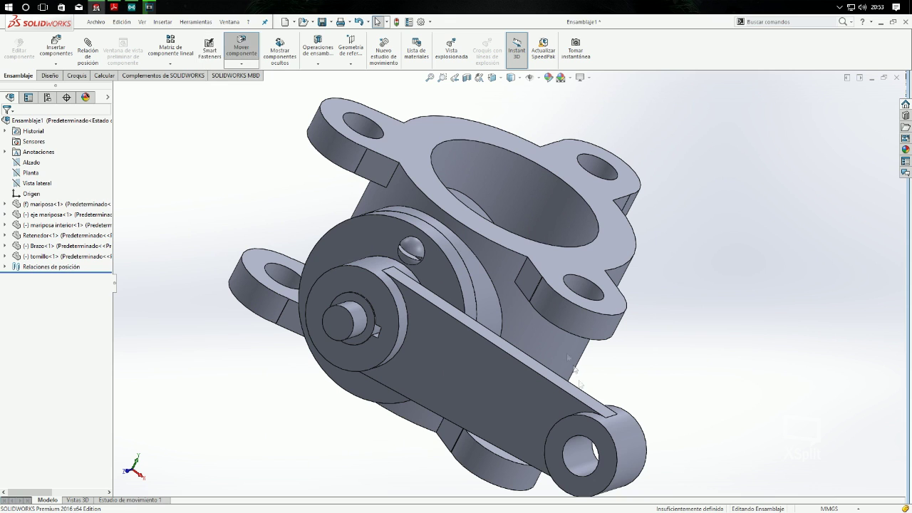
Swing the arm up out of the way, then drop a second tornillo.SLDPRT beside the housing.
left_click_drag(555, 418, 550, 232)
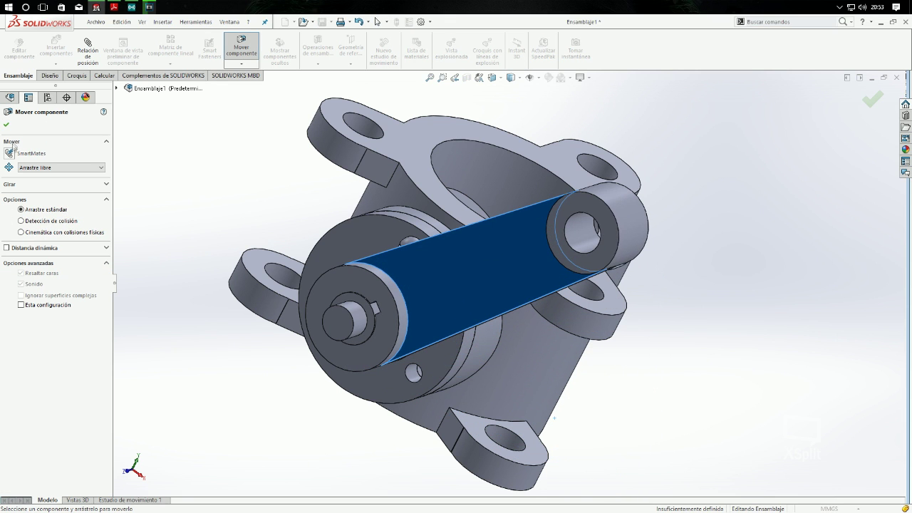
left_click(6, 124)
left_click(55, 50)
left_click(46, 295)
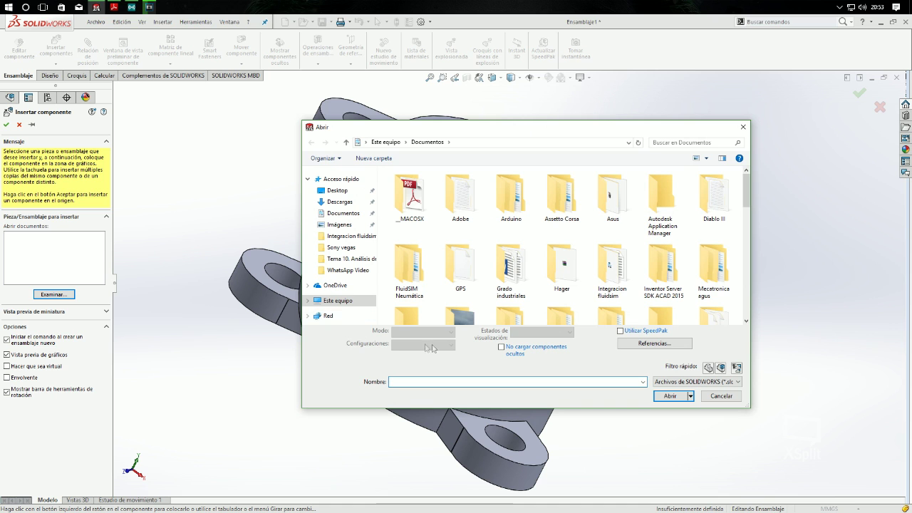
left_click_drag(748, 188, 747, 292)
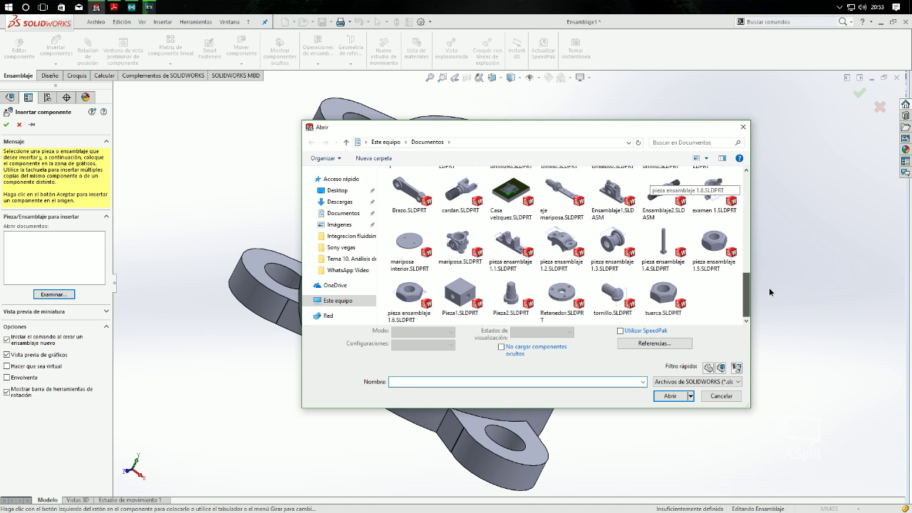
double_click(600, 300)
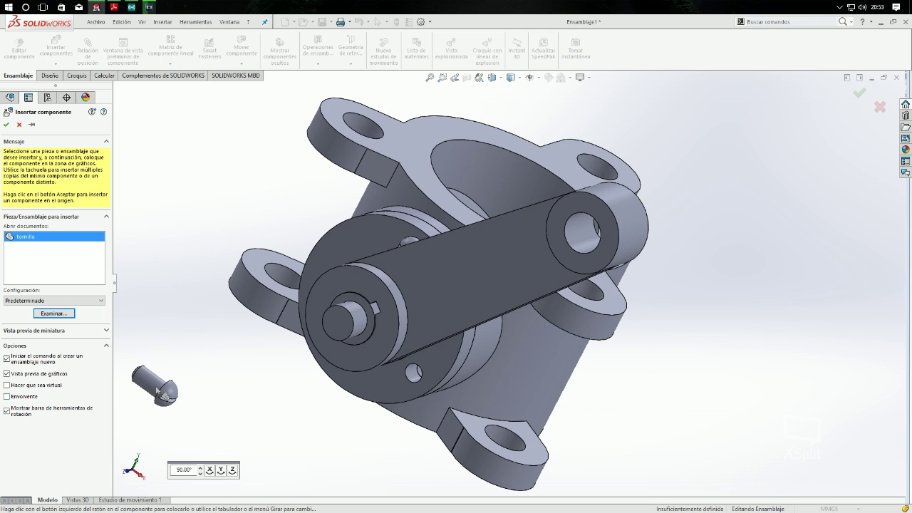
left_click(164, 401)
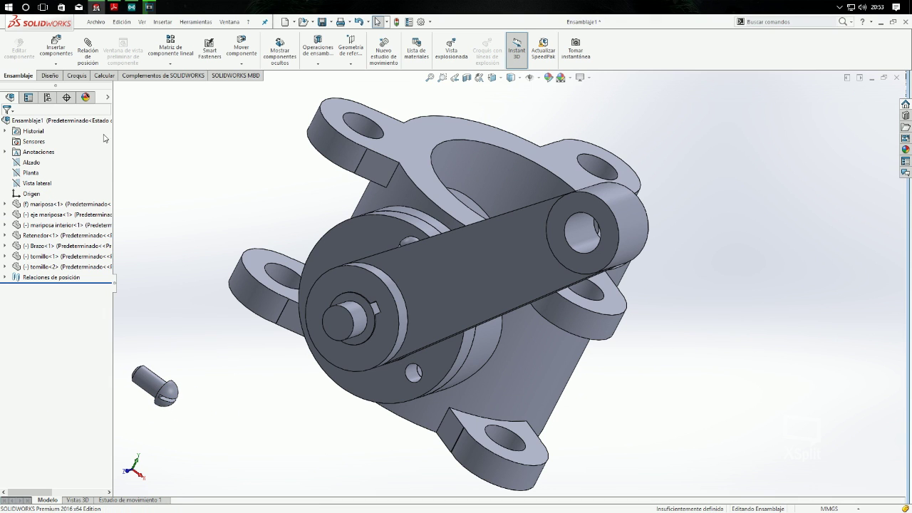
Make the second screw's shaft concentric with another retainer hole.
left_click(87, 57)
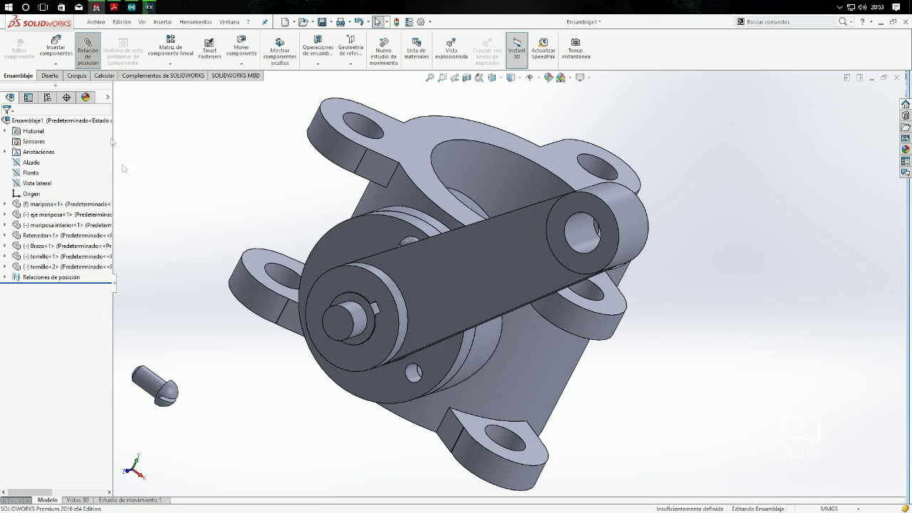
left_click(146, 387)
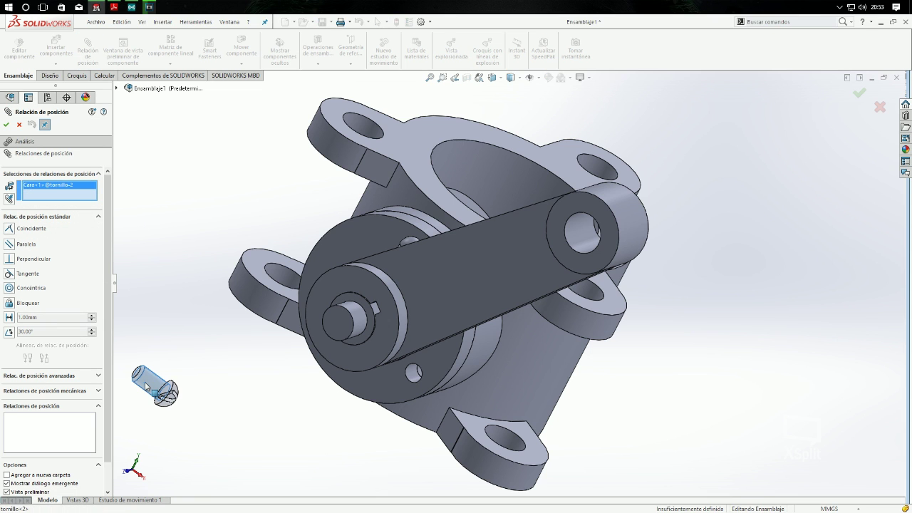
middle_click_drag(176, 309, 290, 308)
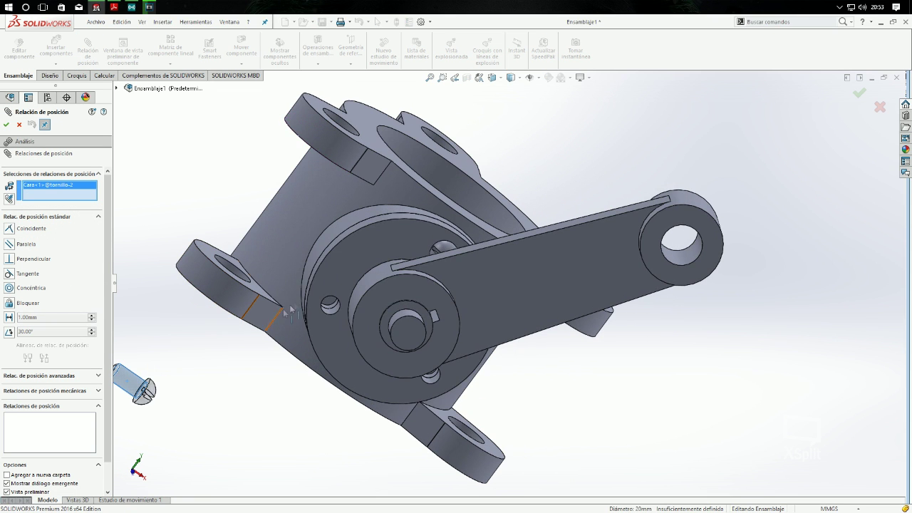
left_click(332, 309)
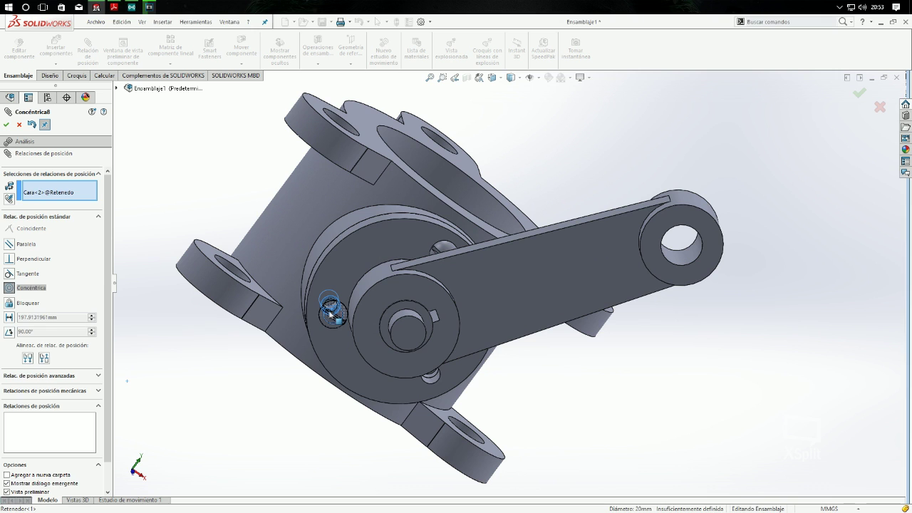
middle_click_drag(228, 194, 260, 219)
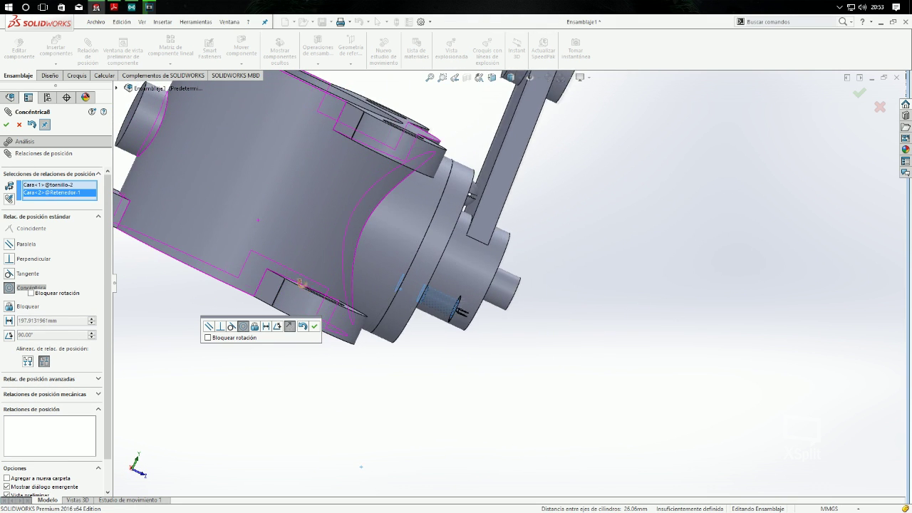
middle_click_drag(303, 286, 333, 323)
left_click(314, 325)
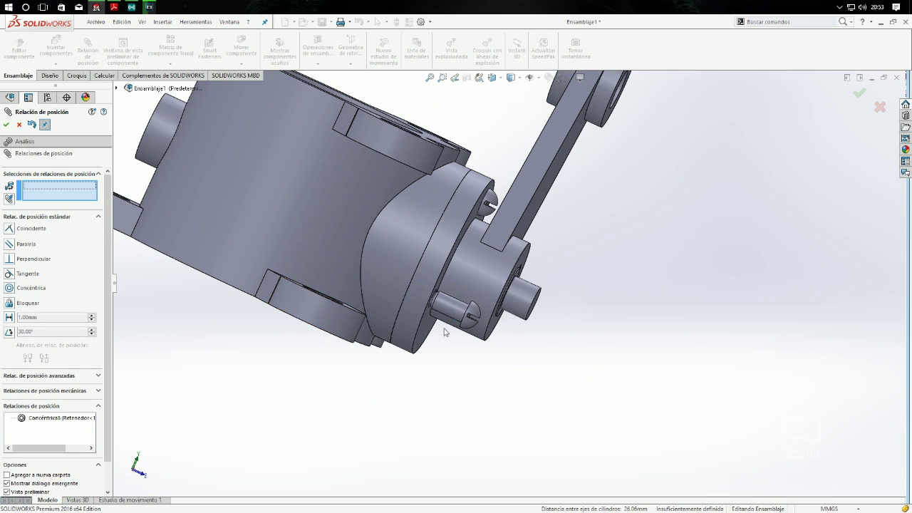
Mate the second screw's head coincident with the retainer disc face and close the mate tool.
scroll(472, 341, "down", 1)
scroll(489, 326, "down", 2)
scroll(477, 285, "down", 2)
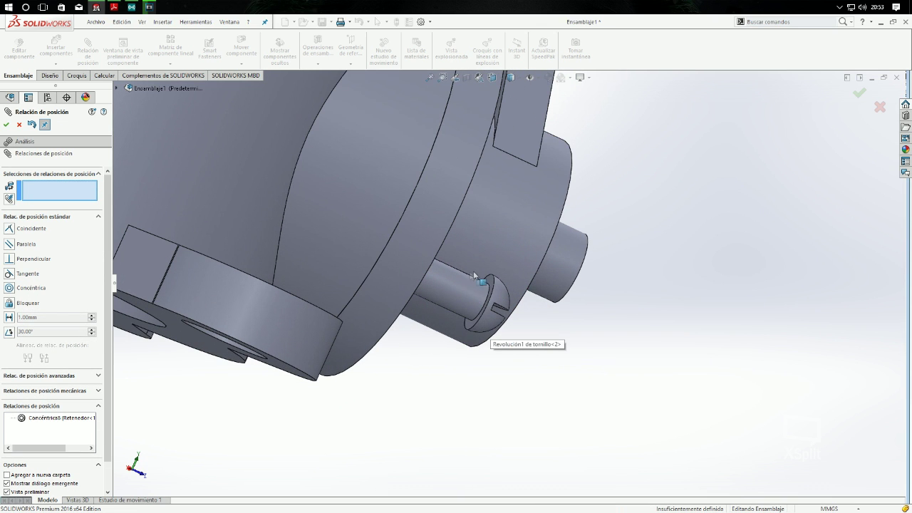
left_click(492, 291)
key("ctrl+8")
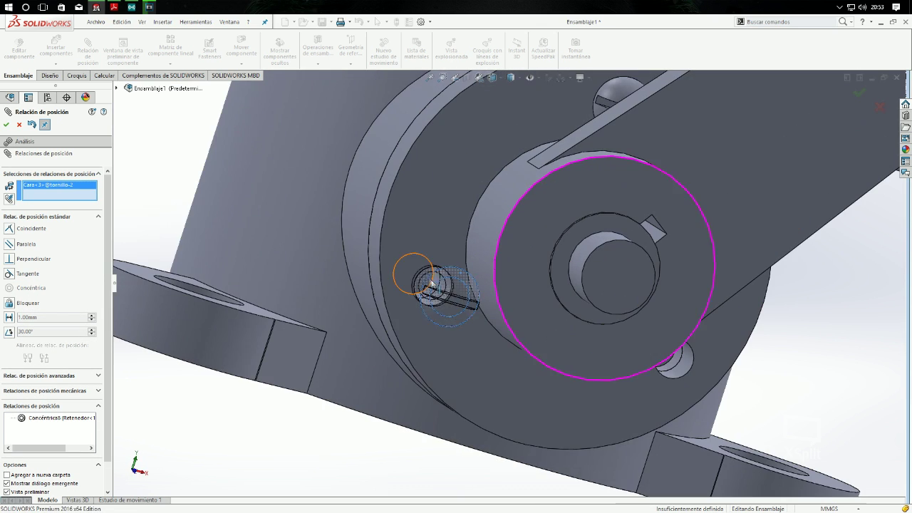
left_click(407, 236)
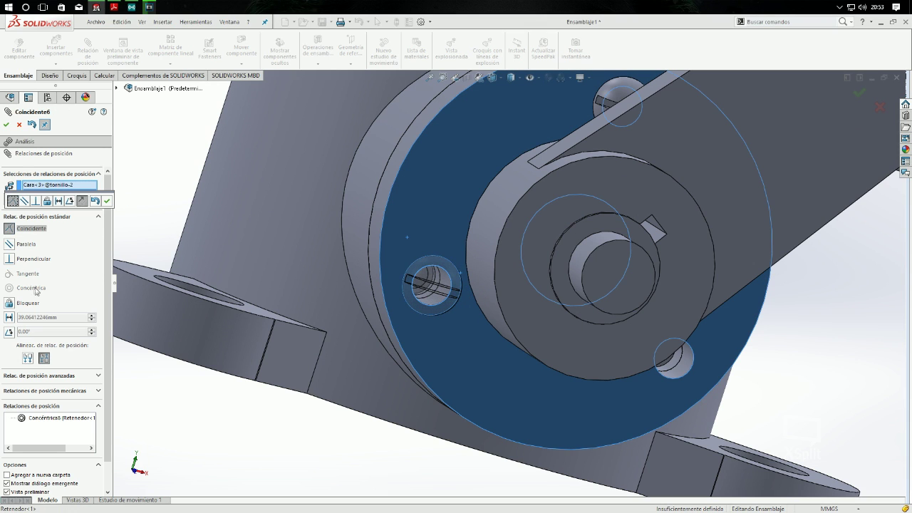
left_click(106, 201)
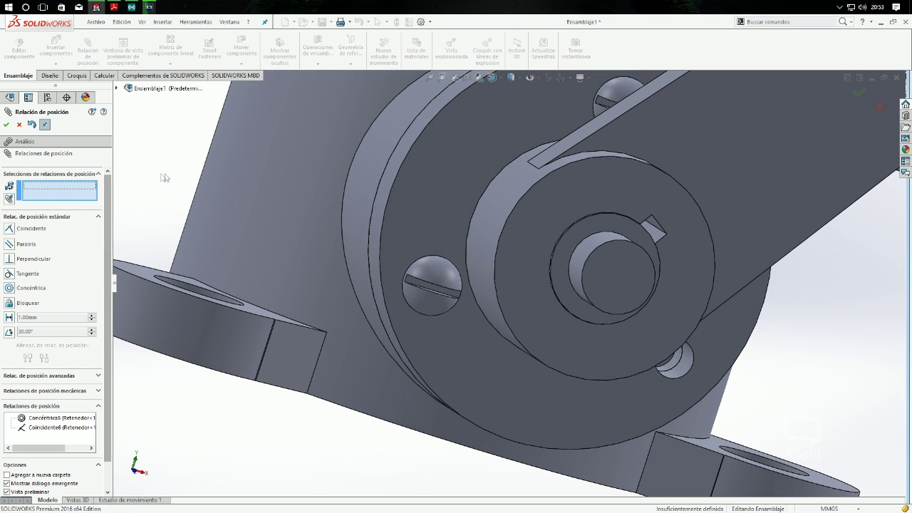
left_click(6, 125)
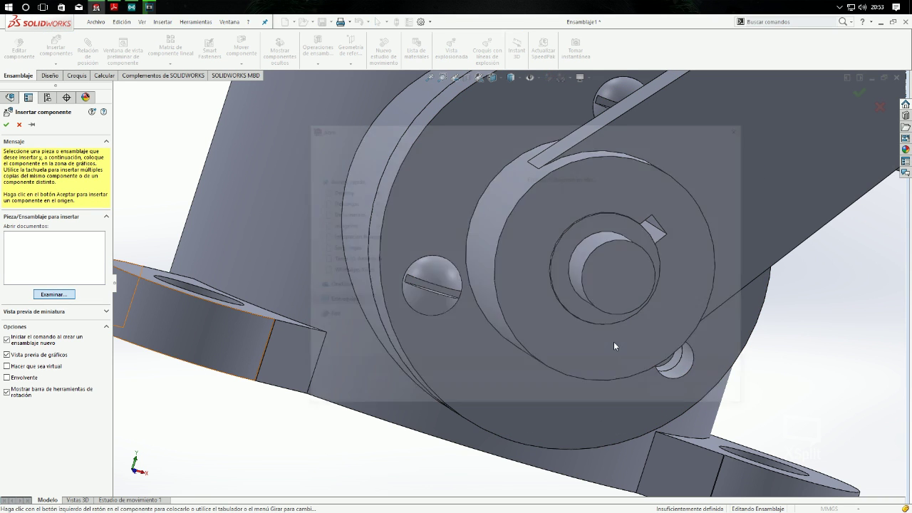
Open tornillo.SLDPRT and place a third screw in empty space near the retainer.
scroll(614, 335, "down", 3)
scroll(614, 296, "down", 3)
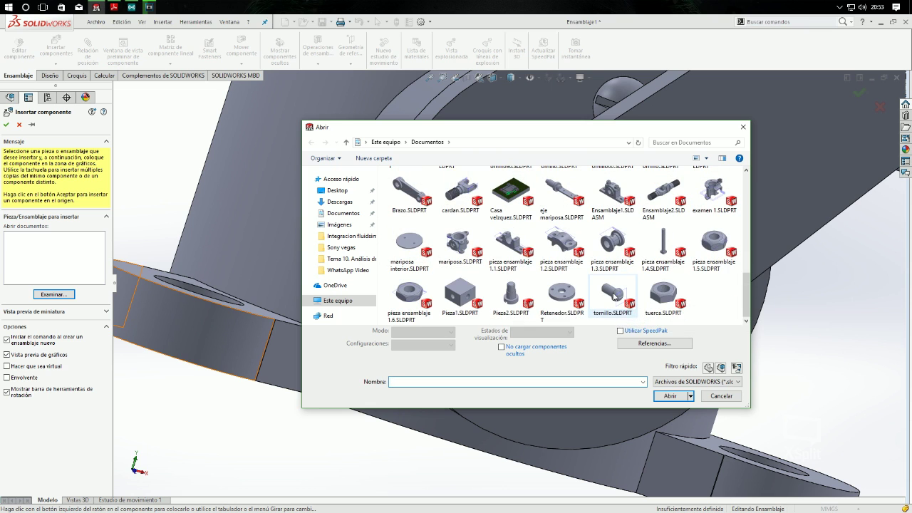
left_click(613, 293)
left_click(670, 395)
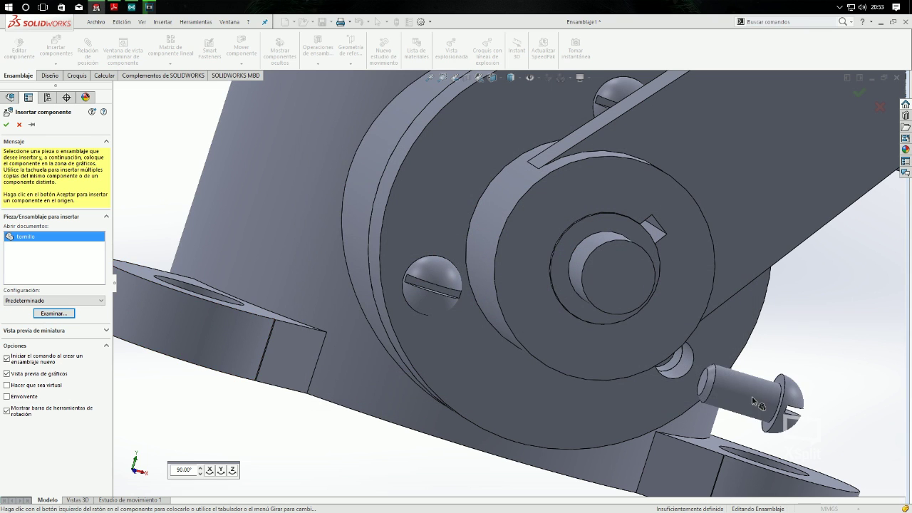
middle_click_drag(752, 396, 553, 373)
left_click(439, 387)
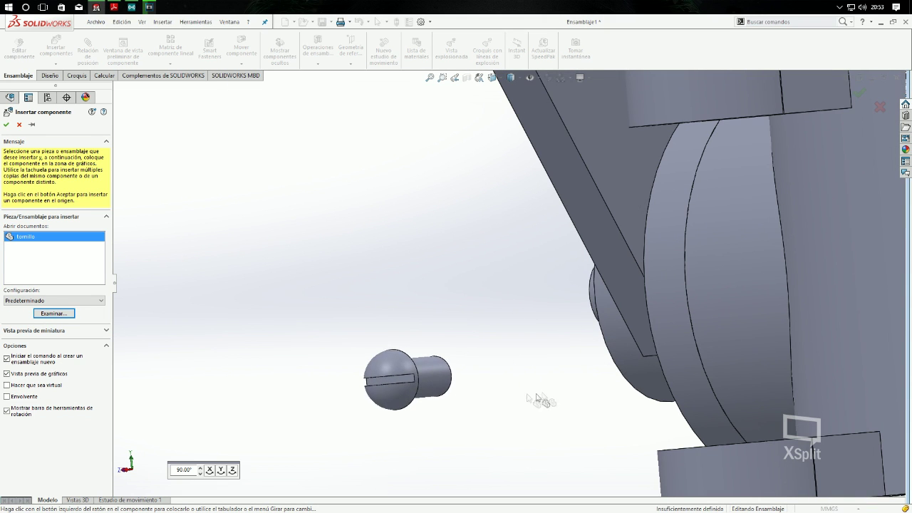
scroll(566, 387, "down", 3)
scroll(584, 389, "down", 2)
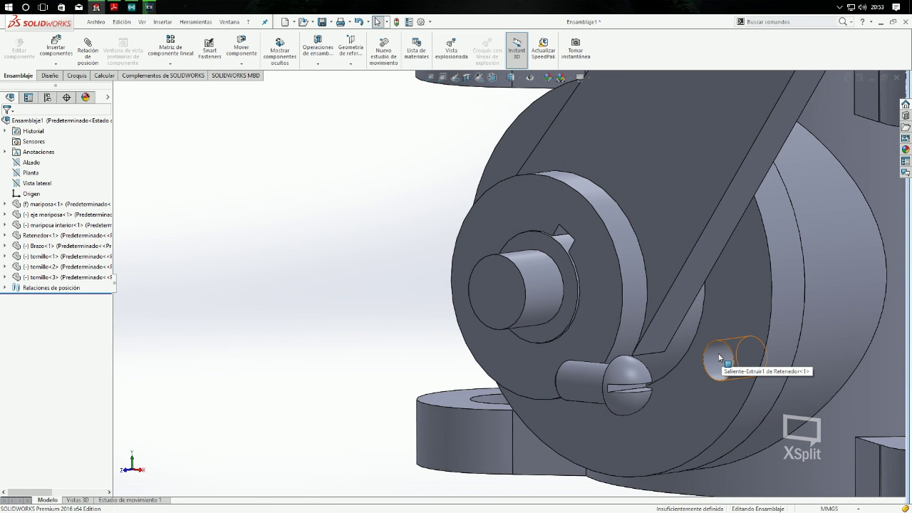
Make the third screw's shaft concentric with the empty retainer hole.
left_click(87, 51)
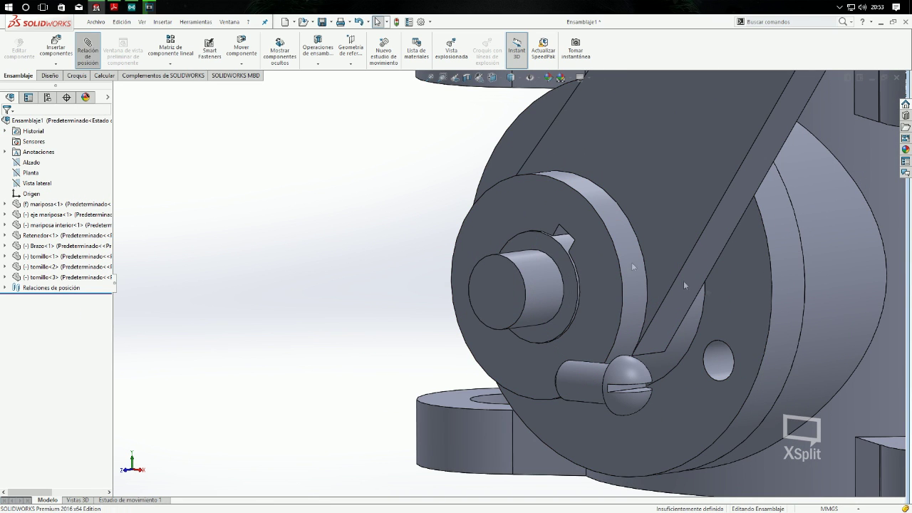
left_click(721, 363)
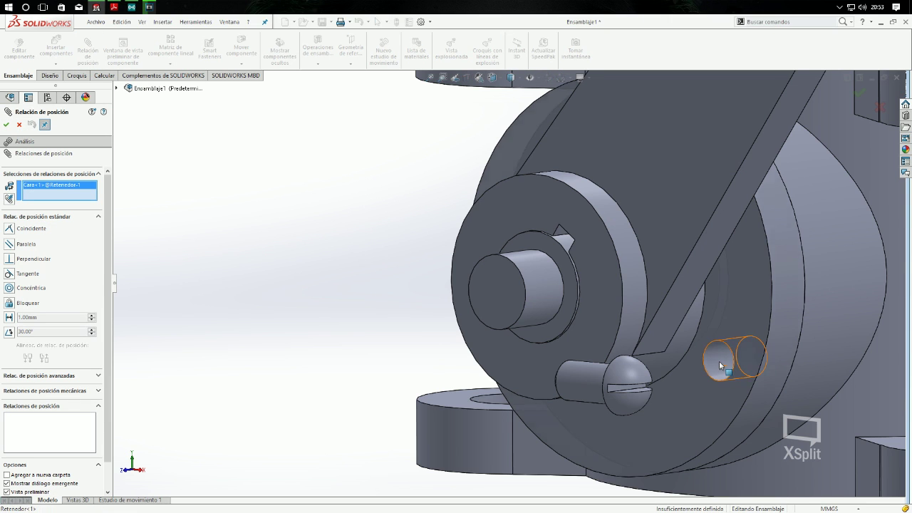
left_click(588, 391)
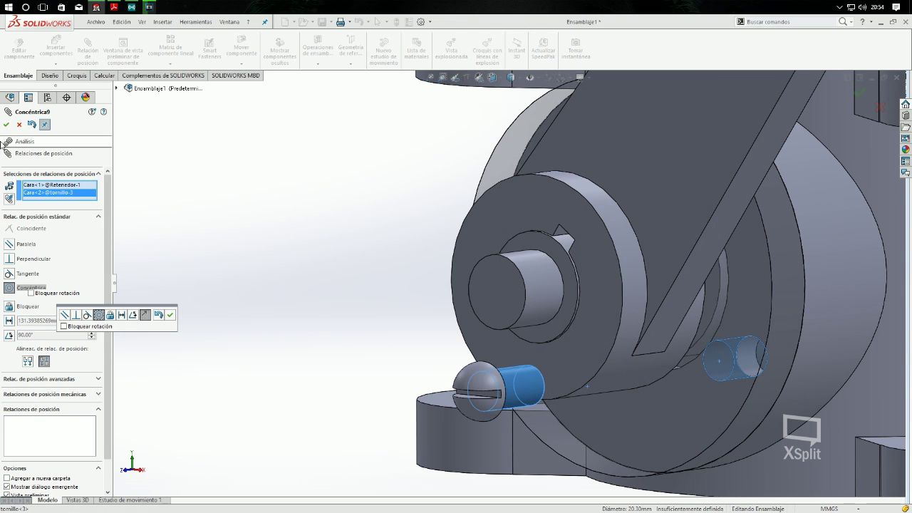
left_click(171, 315)
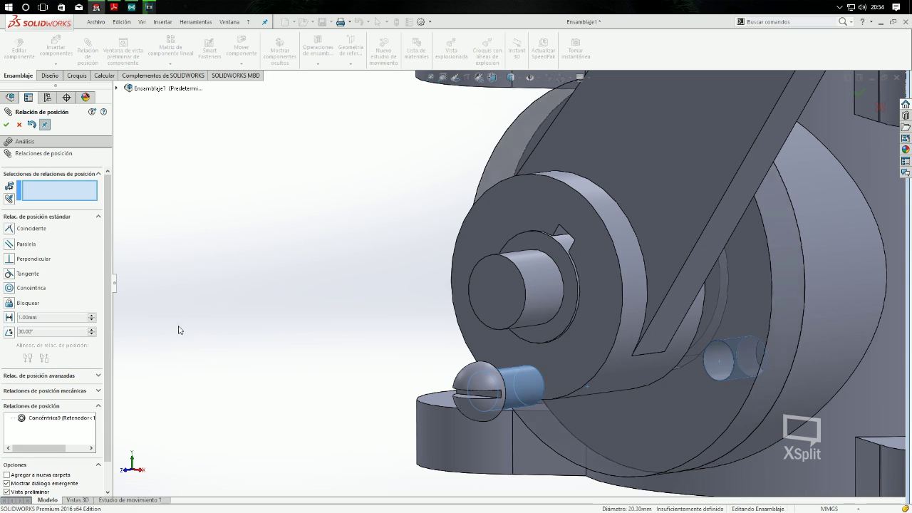
Mate the third screw's head coincident with the retainer disc face and close the mate tool.
mouse_move(349, 309)
middle_mouse_down()
mouse_move(301, 291)
mouse_move(251, 298)
middle_mouse_up()
scroll(246, 303, "up", 1)
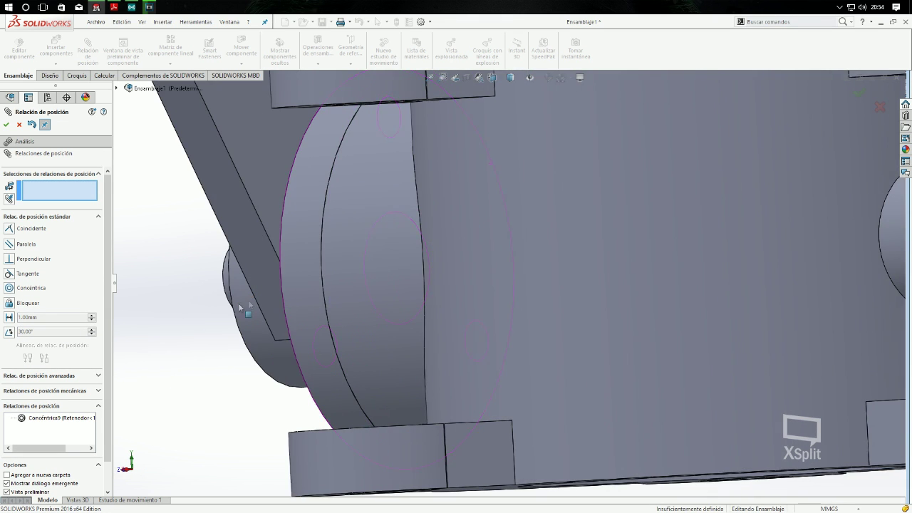
scroll(235, 317, "up", 4)
scroll(242, 321, "down", 4)
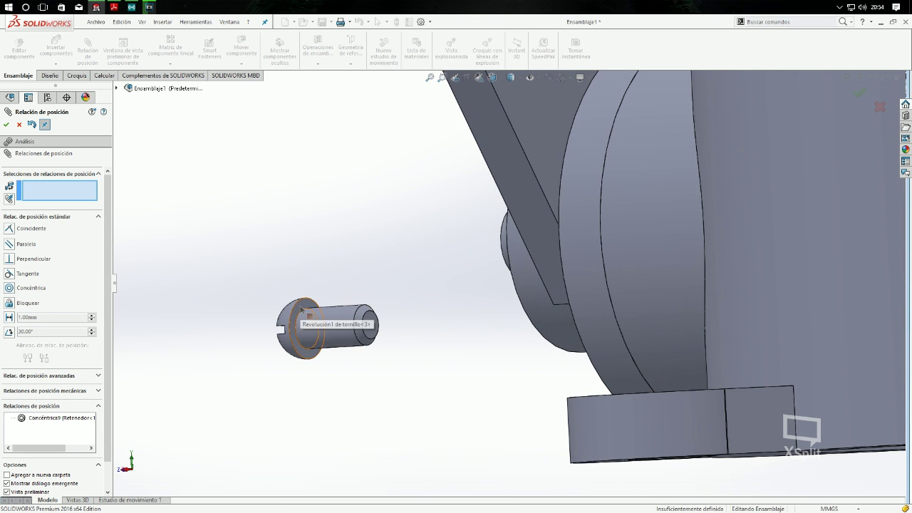
left_click(303, 315)
middle_click_drag(337, 253, 451, 278)
left_click(449, 276)
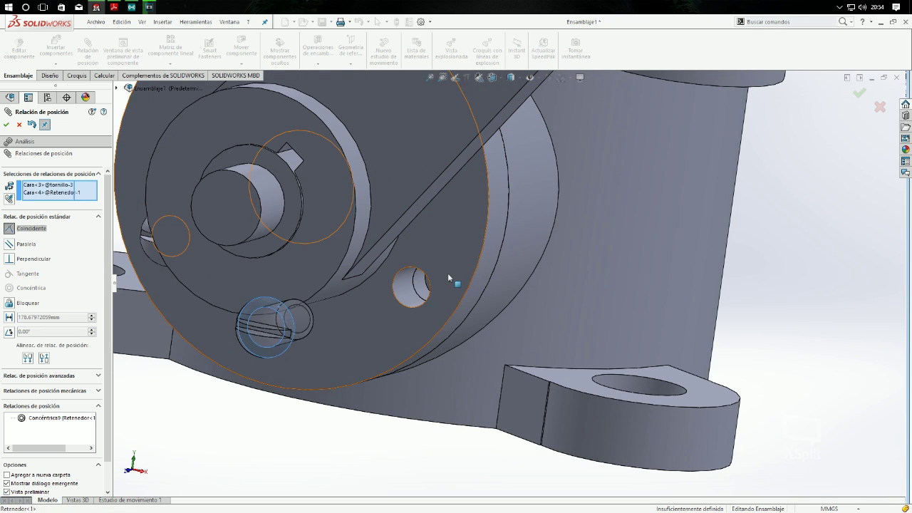
left_click(7, 125)
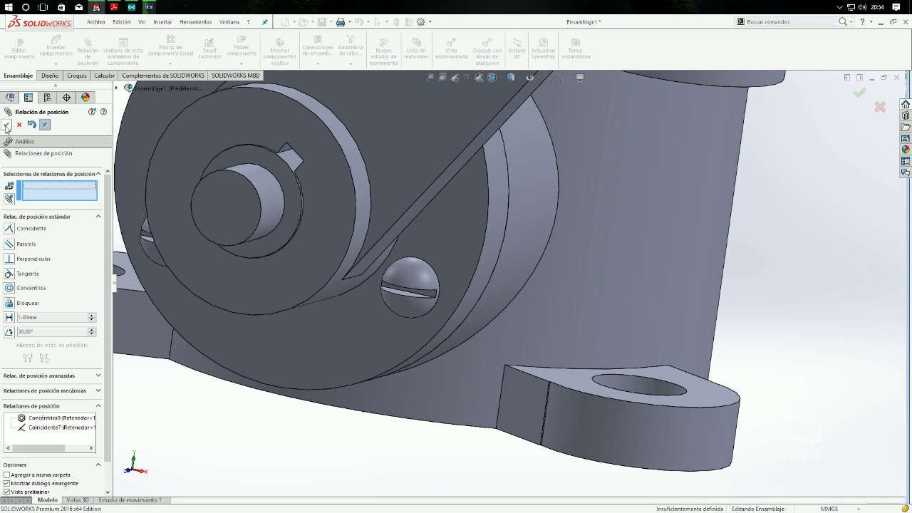
left_click(7, 126)
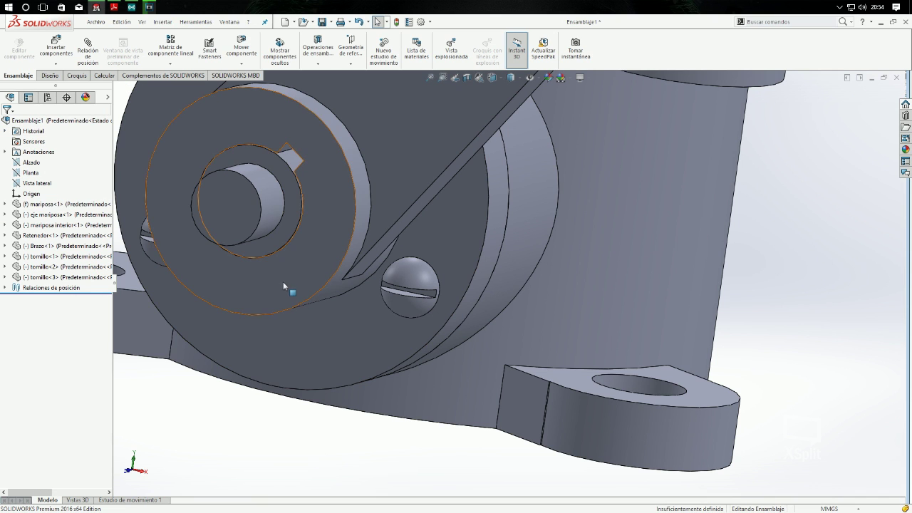
key("f")
Insert tuerca.SLDPRT and place the nut beside the housing.
left_click(71, 52)
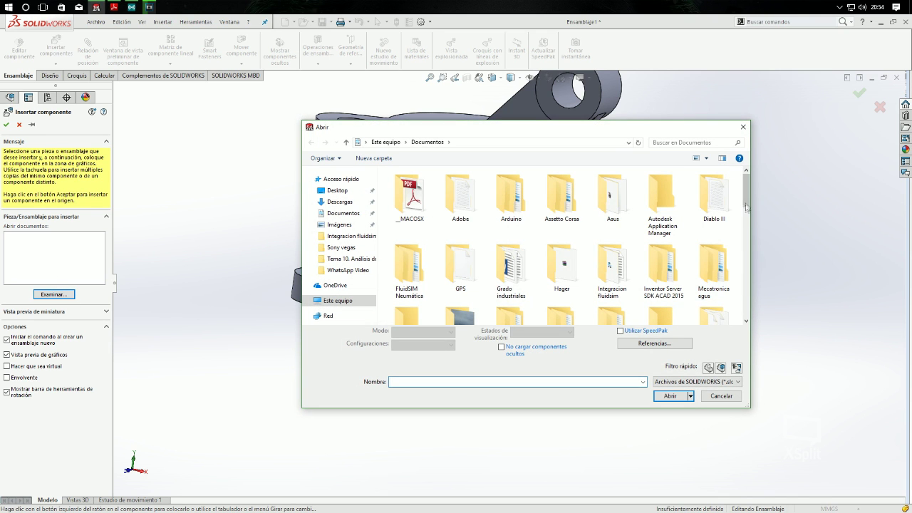
left_click_drag(744, 194, 759, 290)
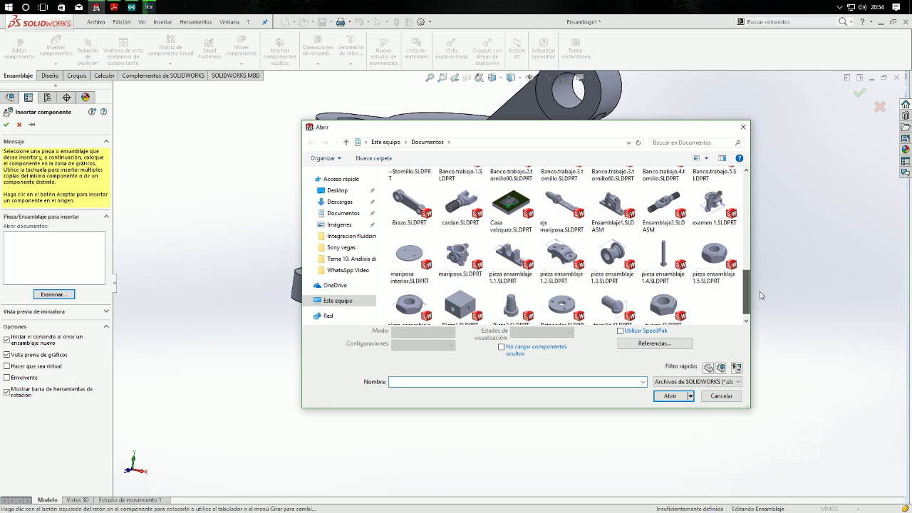
scroll(683, 311, "down", 1)
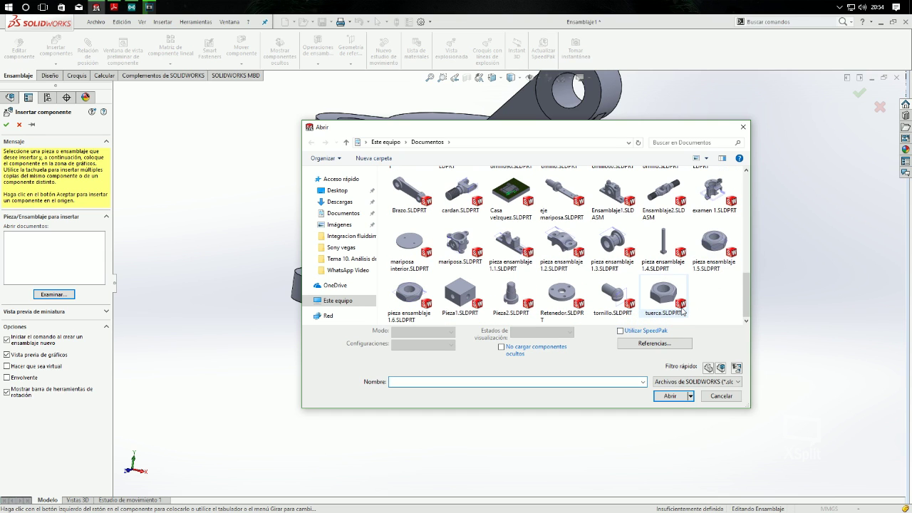
left_click(663, 292)
left_click(670, 395)
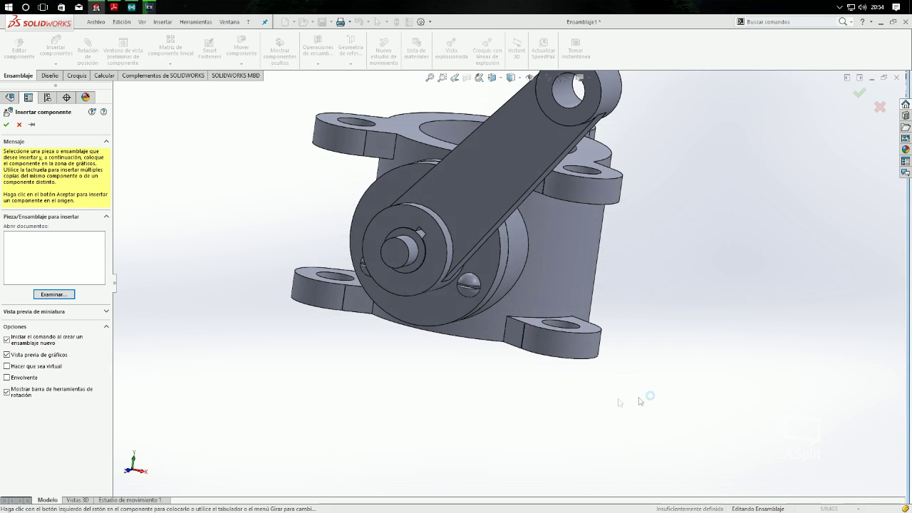
left_click(211, 369)
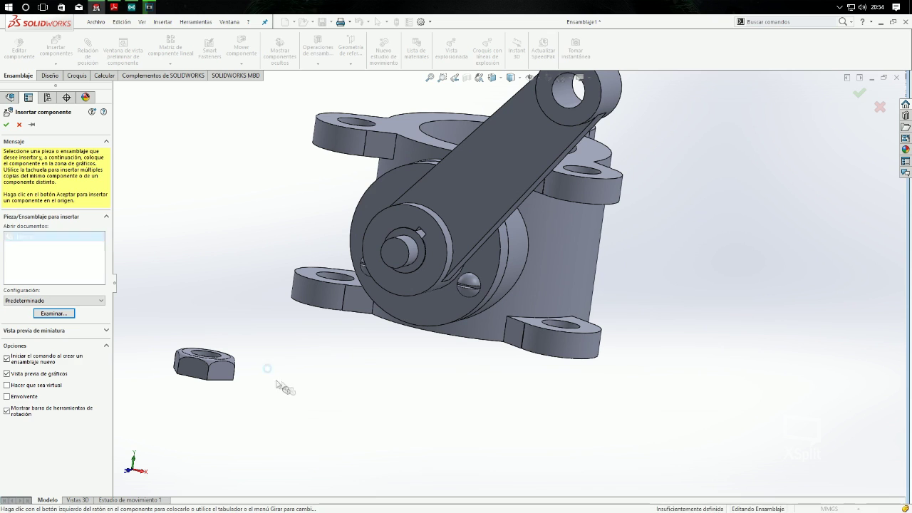
Drag the nut away to the left of the housing with Move Component.
mouse_move(347, 376)
middle_mouse_down()
mouse_move(317, 417)
mouse_move(294, 325)
middle_mouse_up()
left_click(242, 48)
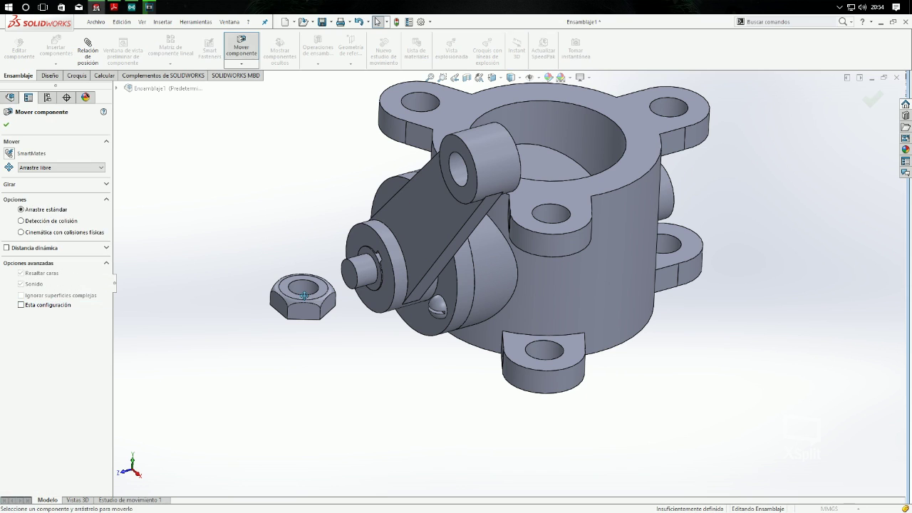
left_click_drag(305, 294, 125, 321)
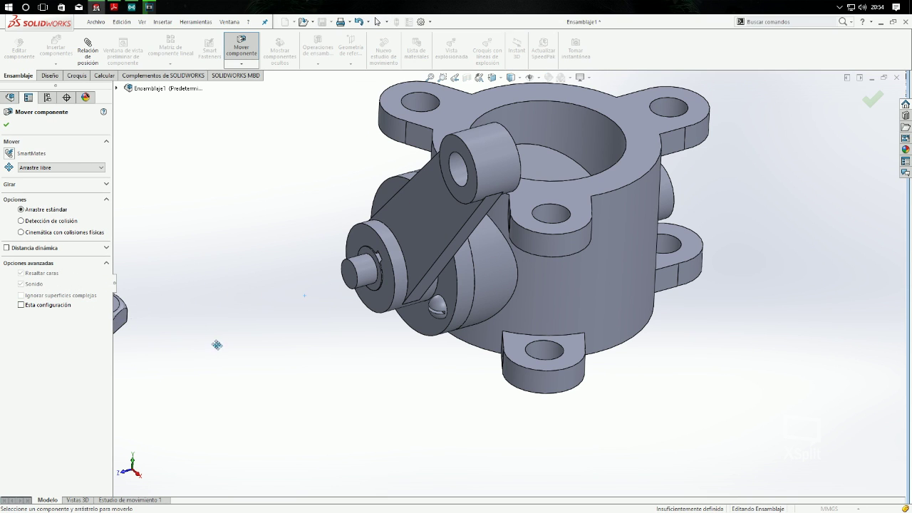
key("f")
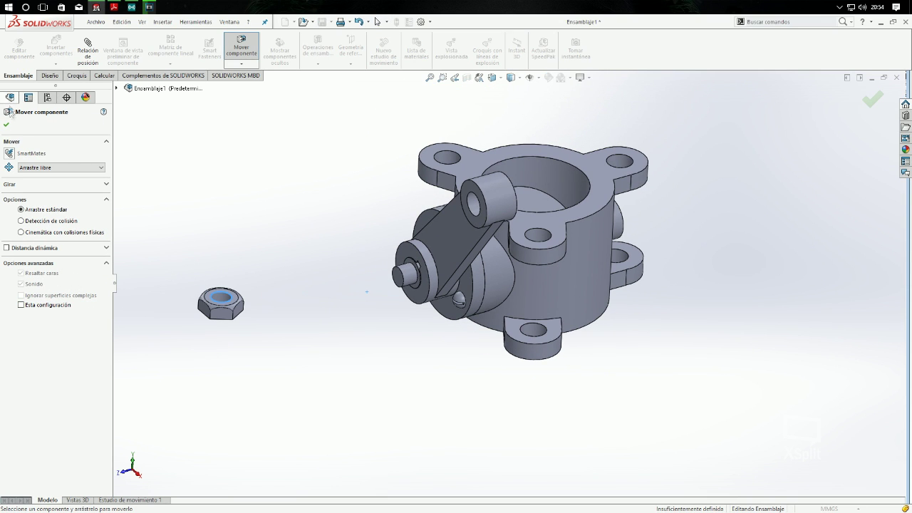
key("Escape")
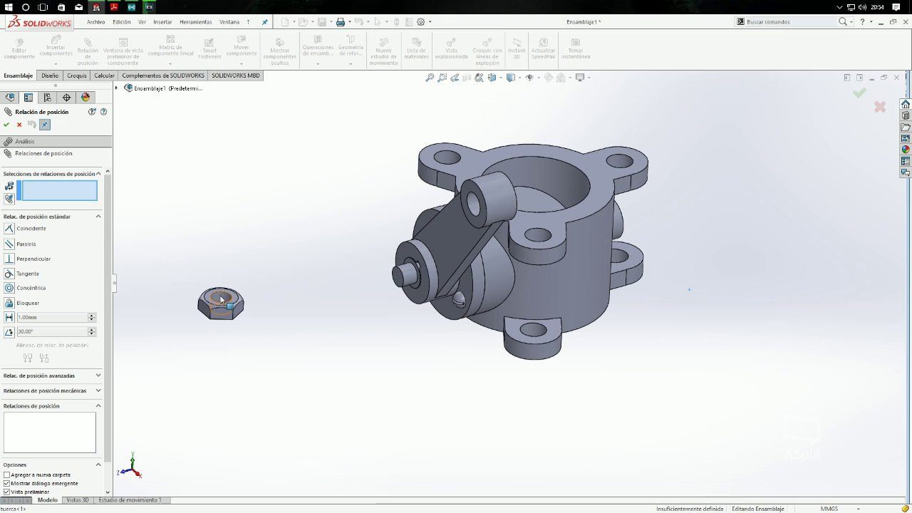
Make the nut's bore concentric with the shaft.
left_click(220, 304)
left_click(408, 278)
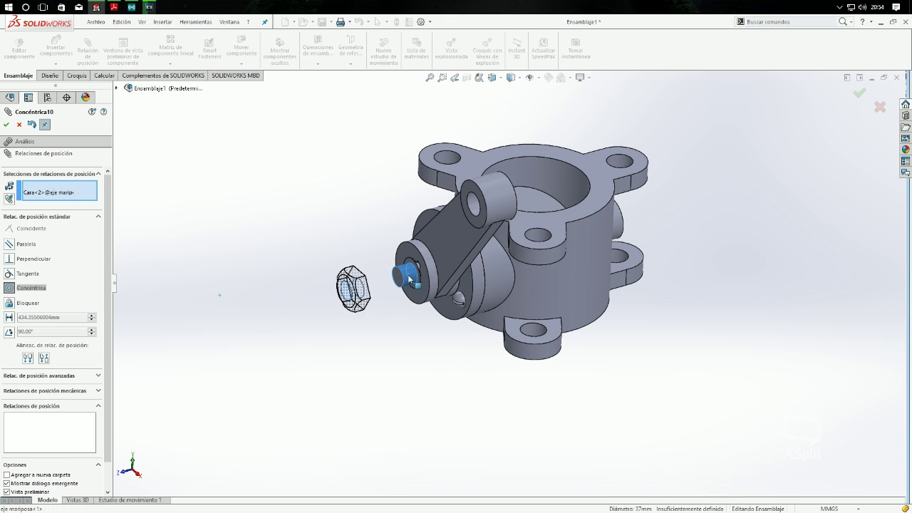
left_click(396, 254)
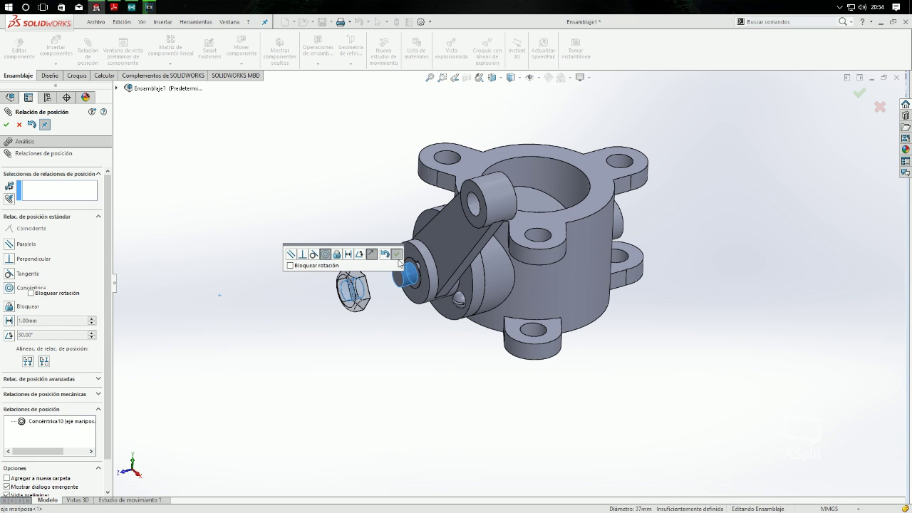
Mate the nut face coincident with the shaft's end face and finish mating.
left_click(416, 274)
mouse_move(373, 316)
middle_mouse_down()
mouse_move(332, 311)
mouse_move(340, 289)
middle_mouse_up()
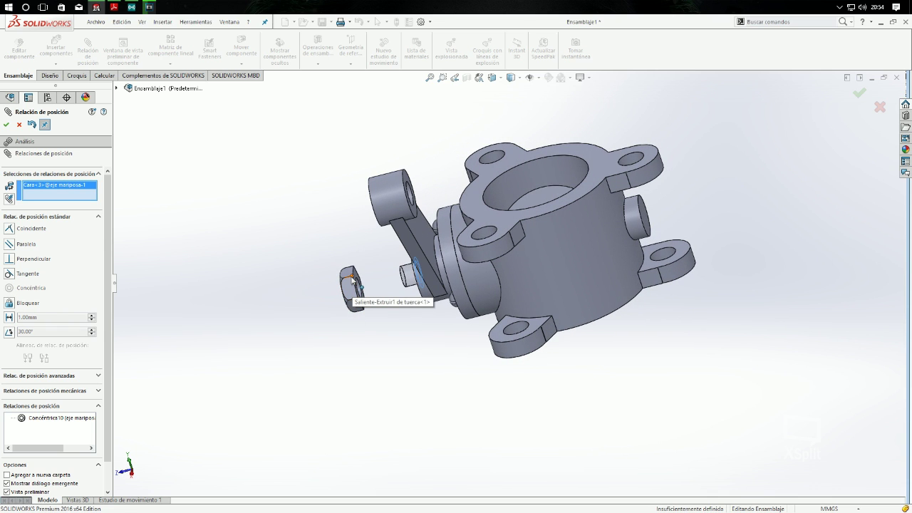
left_click(355, 276)
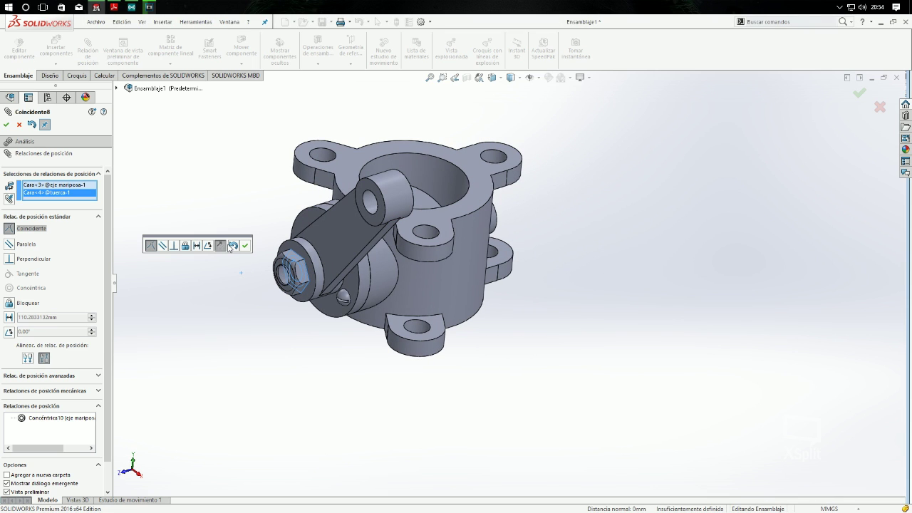
left_click(245, 245)
left_click(4, 124)
key("f")
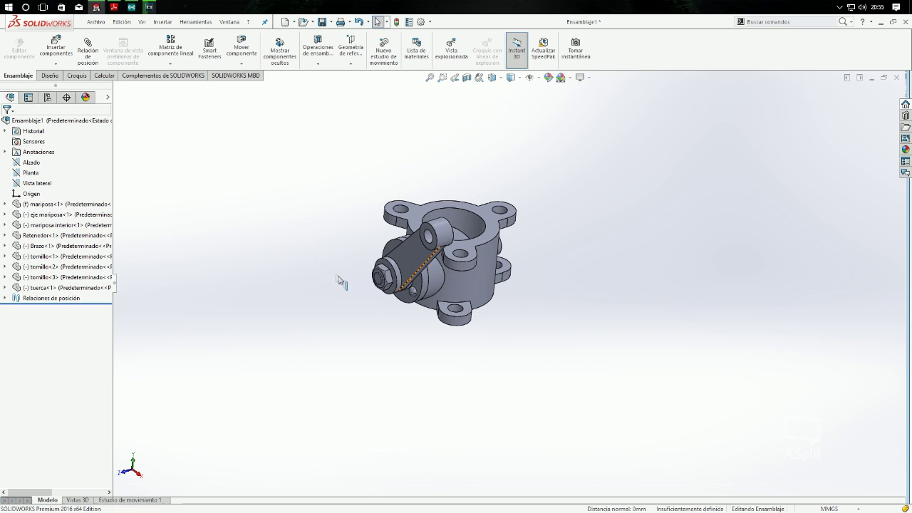
Swing the arm down around the shaft and review the free-drag and rotate options.
left_click(237, 51)
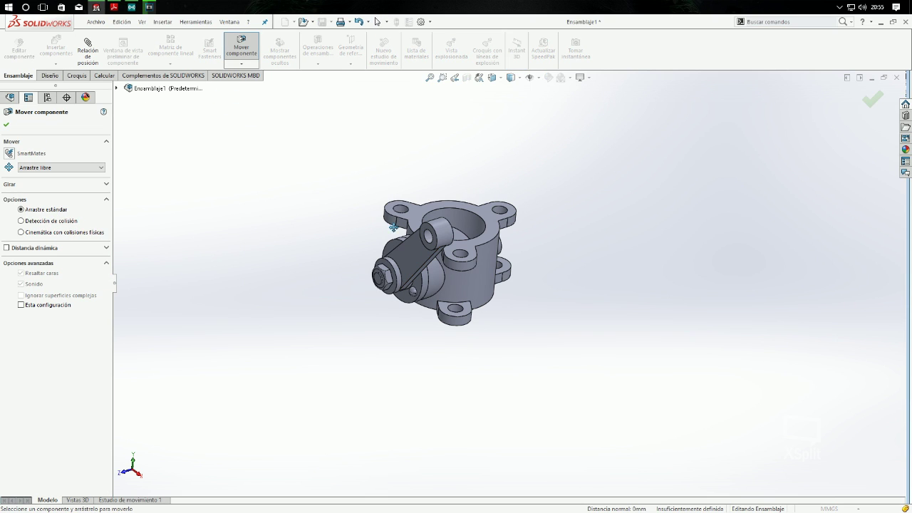
left_click_drag(428, 241, 435, 330)
mouse_move(606, 241)
middle_mouse_down()
mouse_move(580, 281)
mouse_move(108, 301)
middle_mouse_up()
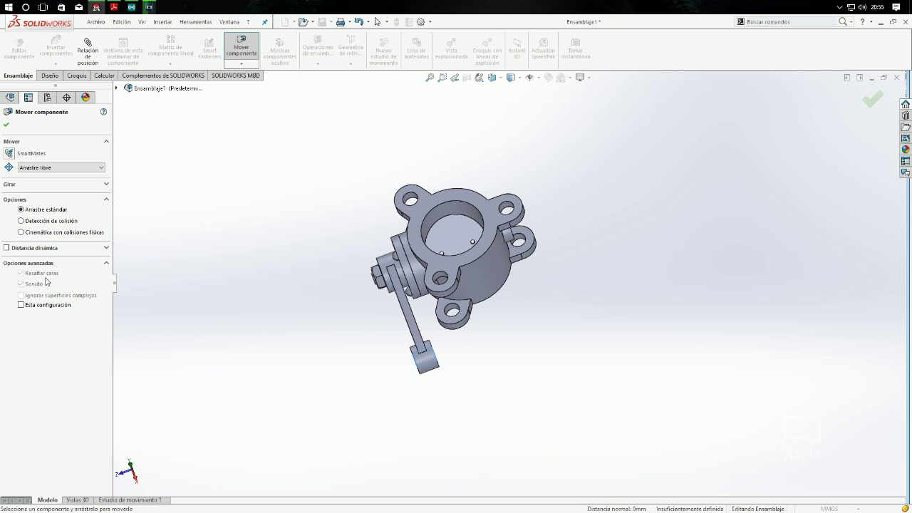
left_click(44, 168)
left_click(44, 174)
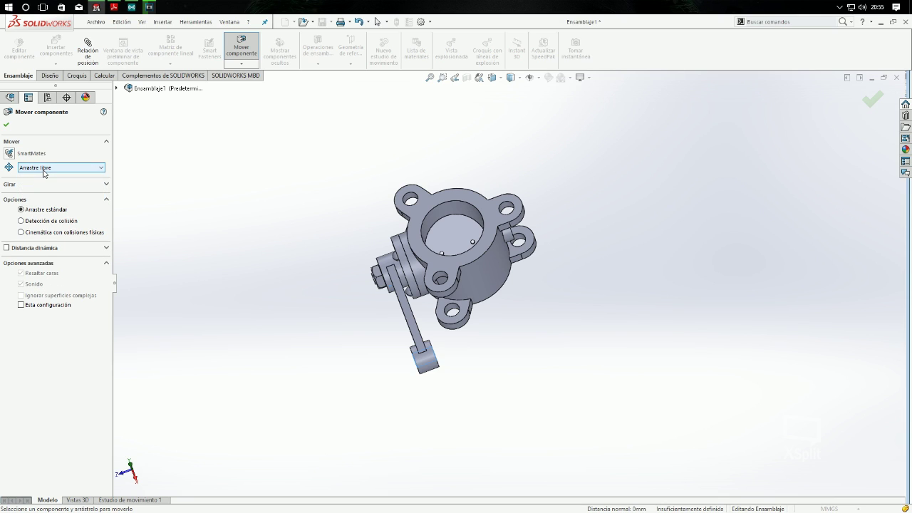
left_click(240, 64)
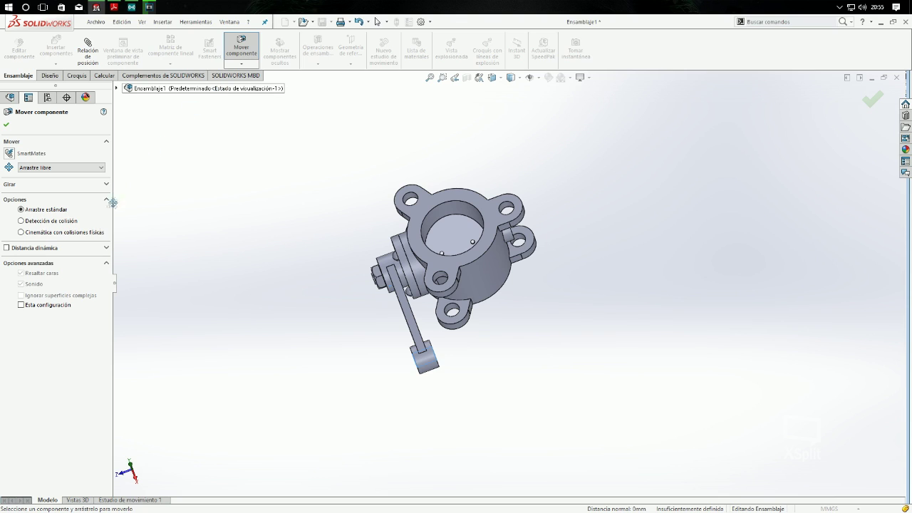
left_click(106, 248)
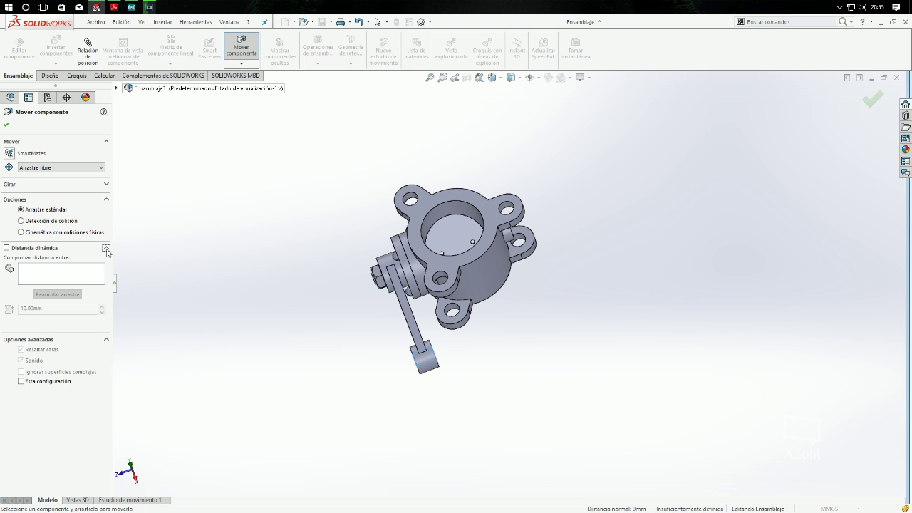
left_click(106, 248)
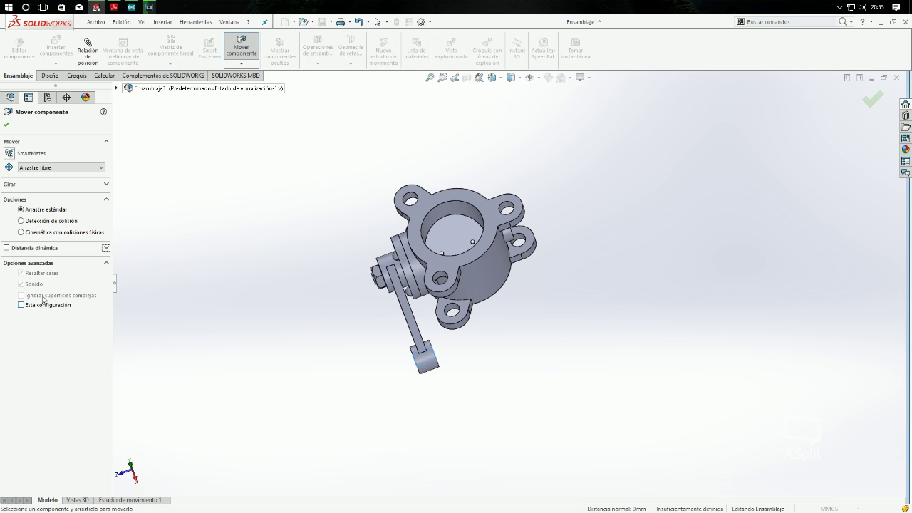
left_click(108, 187)
left_click(107, 185)
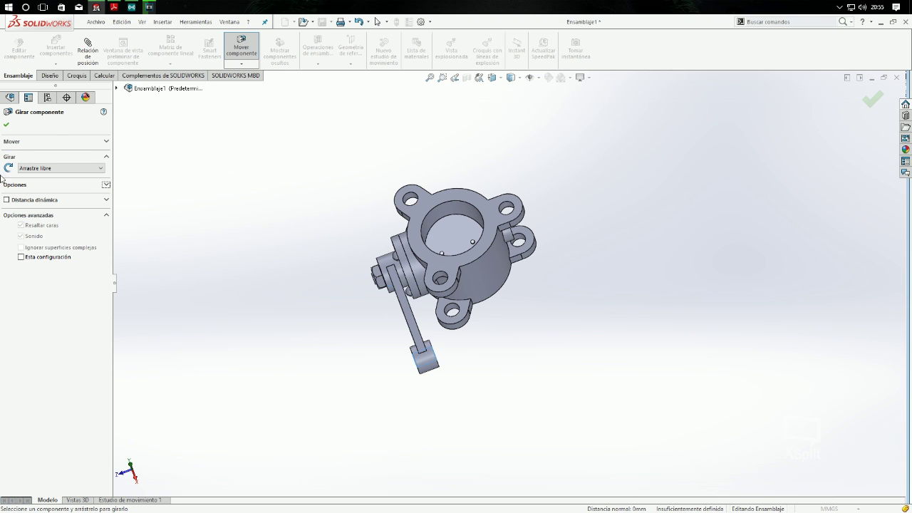
left_click(78, 142)
Shift the inner disc within the bore and swing the arm again to check the motion.
left_click(453, 236)
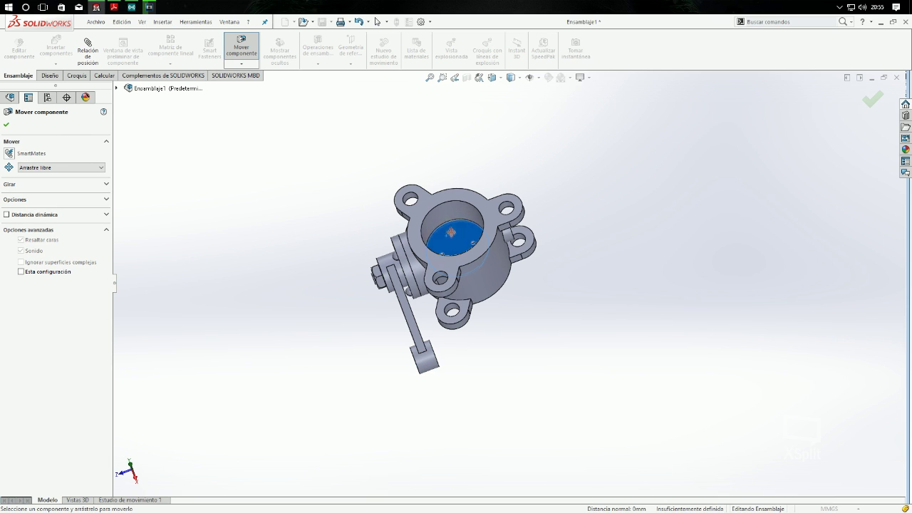
left_click_drag(452, 237, 456, 242)
mouse_move(121, 340)
middle_mouse_down()
mouse_move(168, 297)
mouse_move(357, 290)
middle_mouse_up()
mouse_move(576, 218)
middle_mouse_down()
mouse_move(587, 234)
mouse_move(492, 226)
middle_mouse_up()
left_click_drag(460, 231, 462, 221)
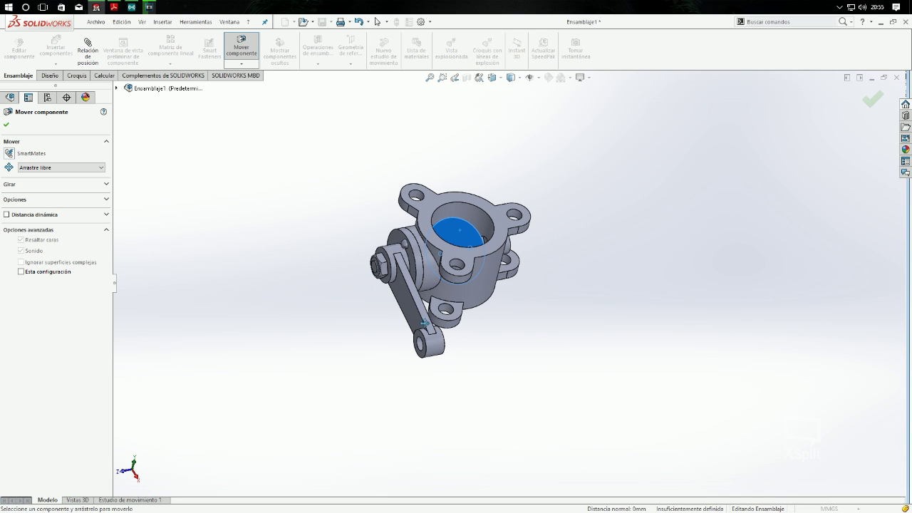
left_click_drag(421, 345, 413, 340)
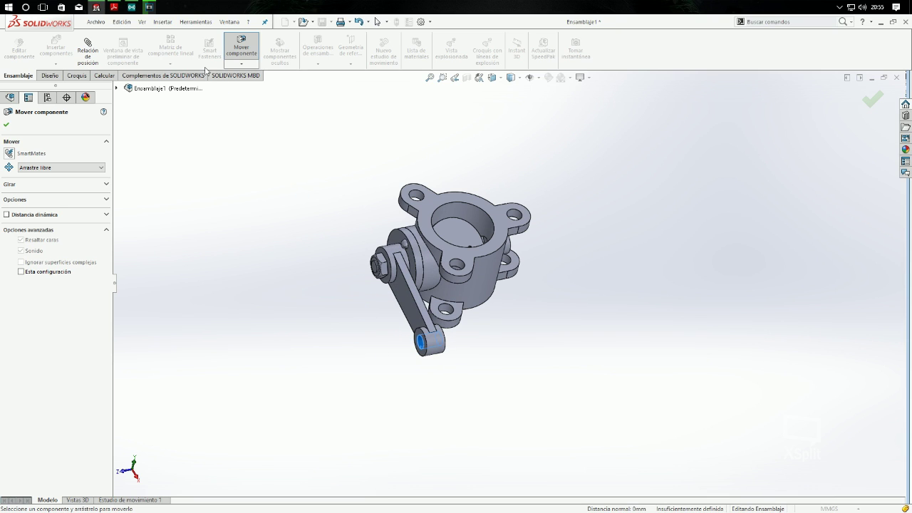
left_click(242, 49)
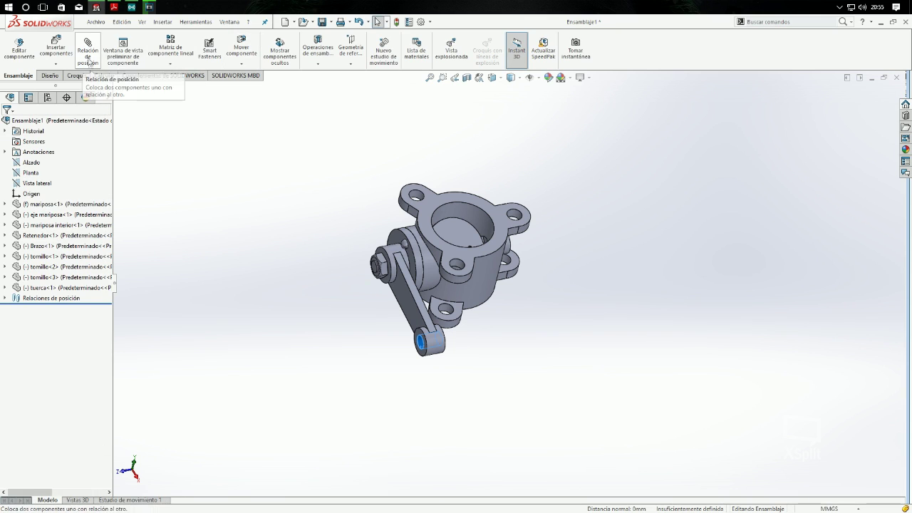
Rebuild the assembly and save it as Admision.SLDASM in Documents using Save As.
left_click(331, 22)
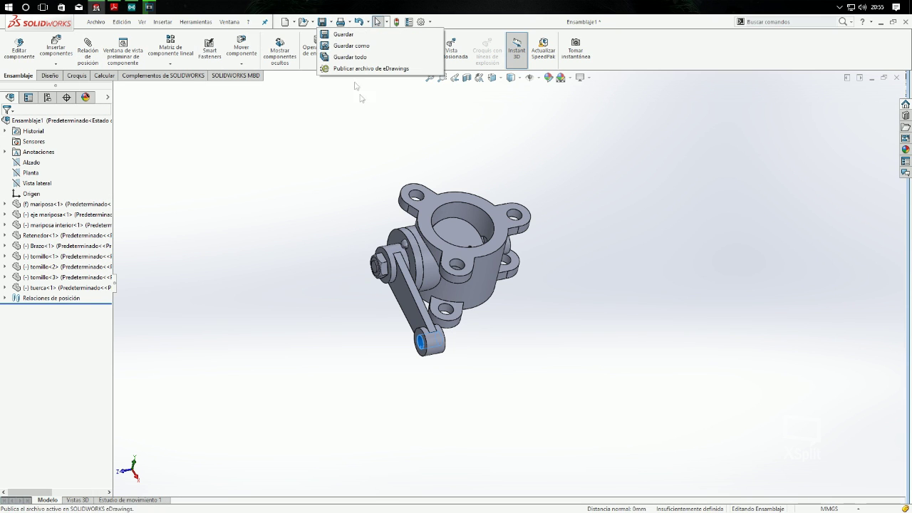
left_click(378, 47)
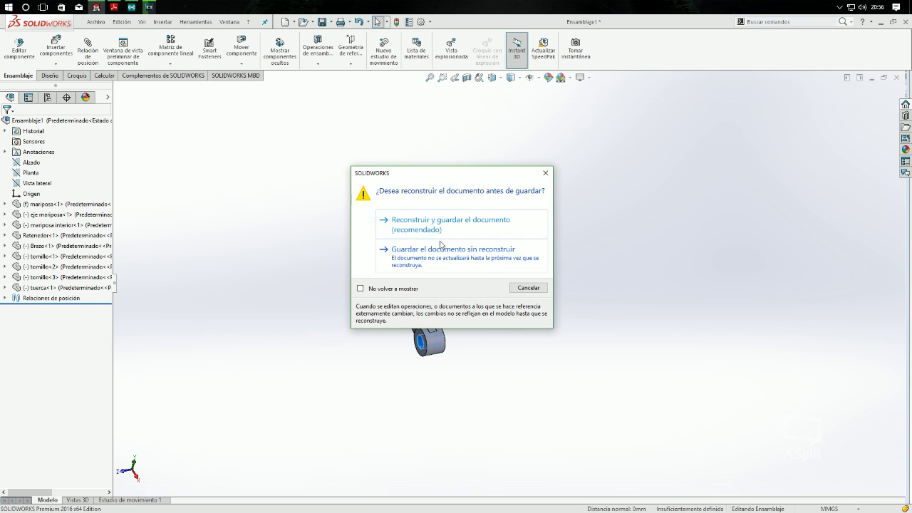
left_click(446, 225)
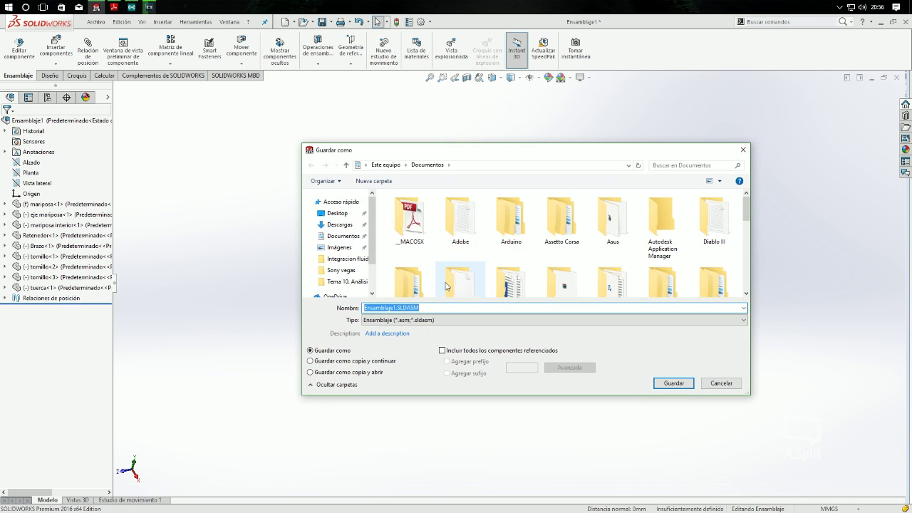
mouse_move(458, 280)
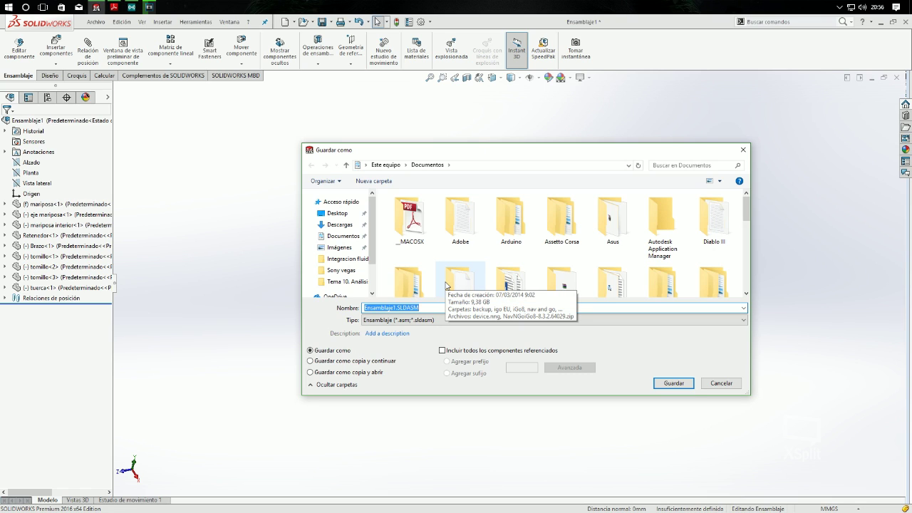
type("Admiso")
key("BackSpace")
type("ion")
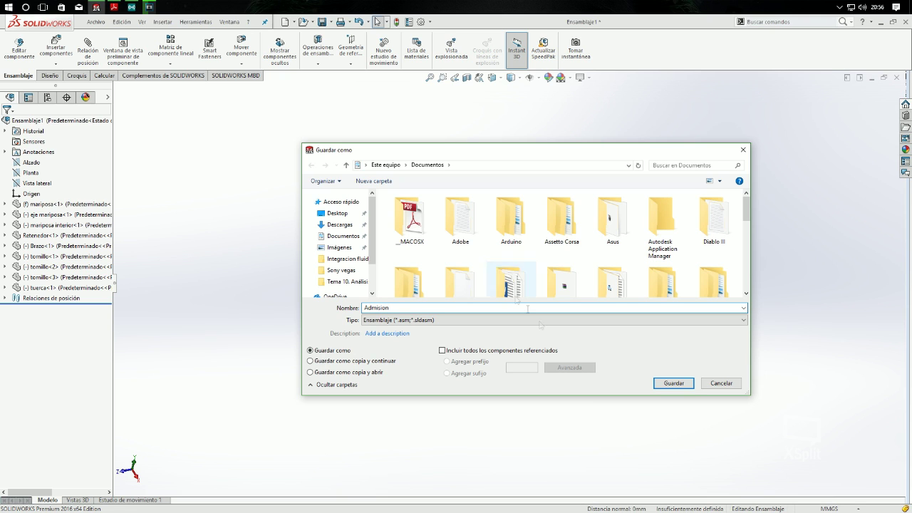
left_click(674, 383)
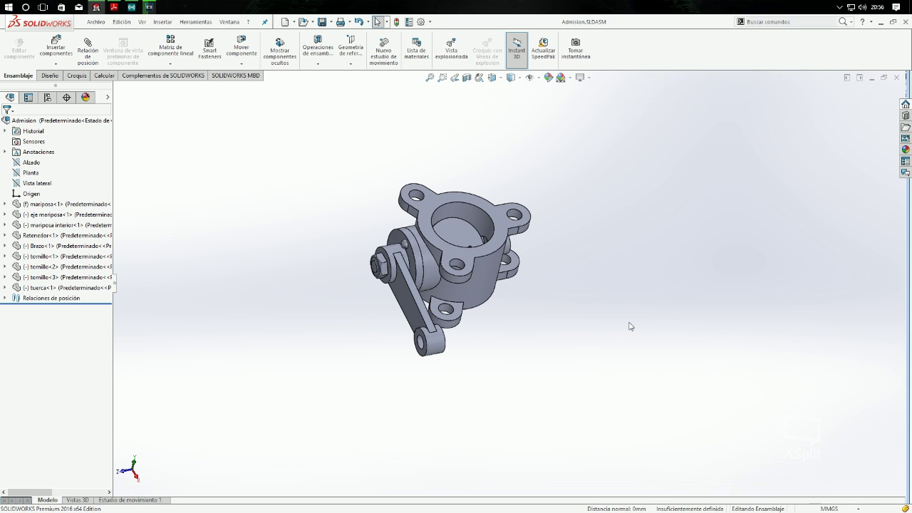